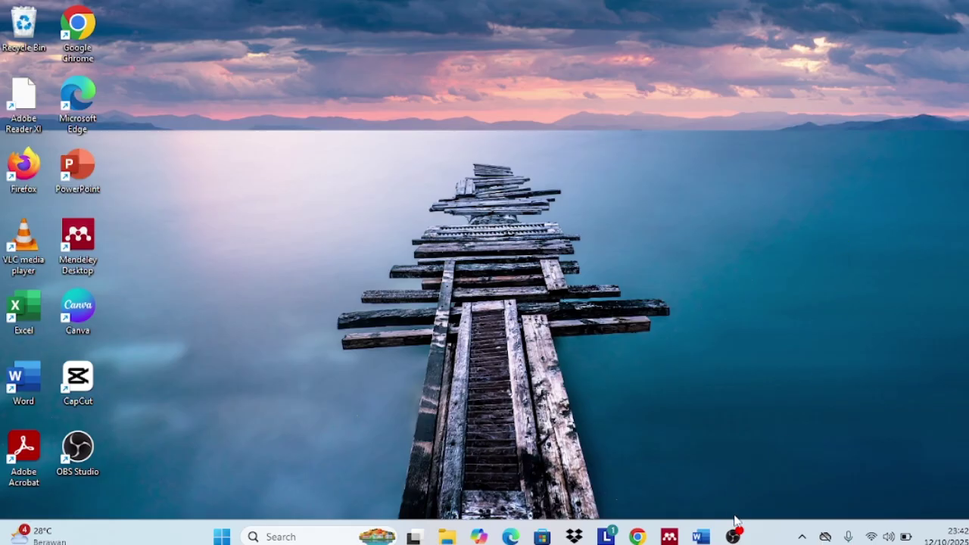
Switch to the open TEKOM ZAINO document in Word and look over its first page.
{"action": "mouse_move", "coordinate": [700, 537]}
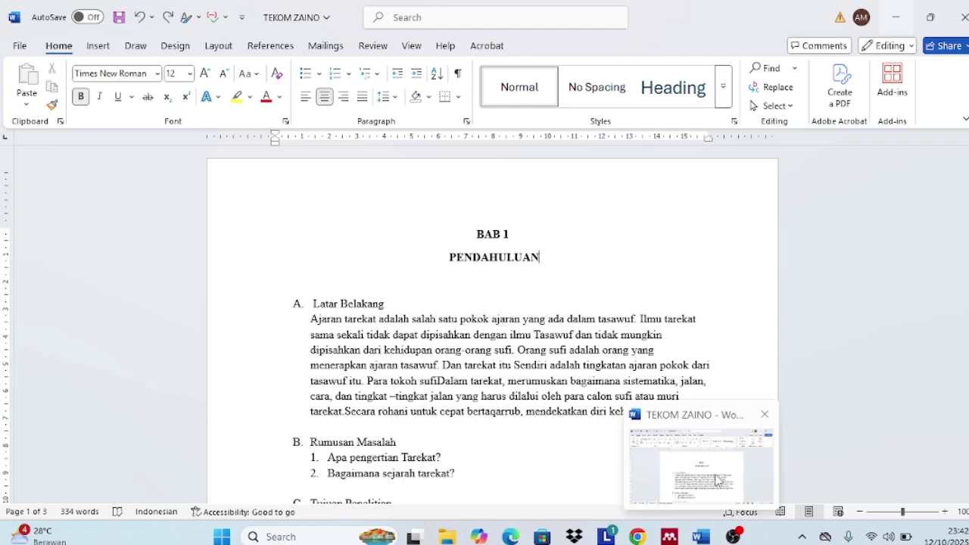
{"action": "left_click", "coordinate": [718, 480]}
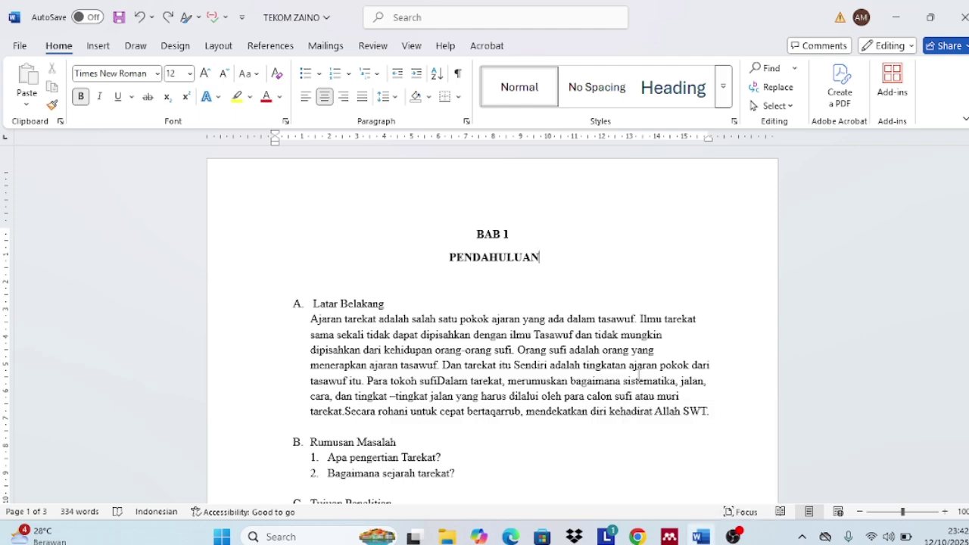
{"action": "scroll", "coordinate": [573, 311], "scroll_direction": "down", "scroll_amount": 5}
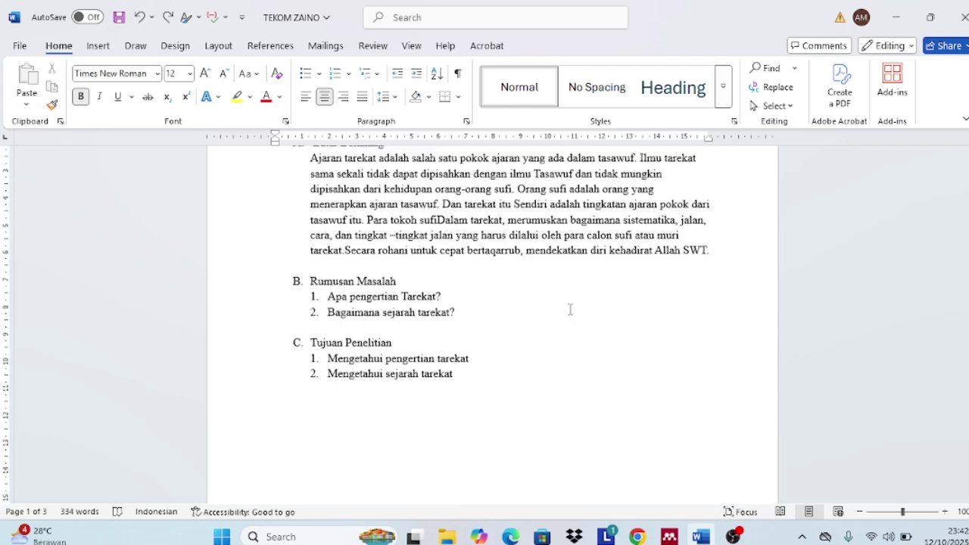
{"action": "scroll", "coordinate": [574, 311], "scroll_direction": "up", "scroll_amount": 5}
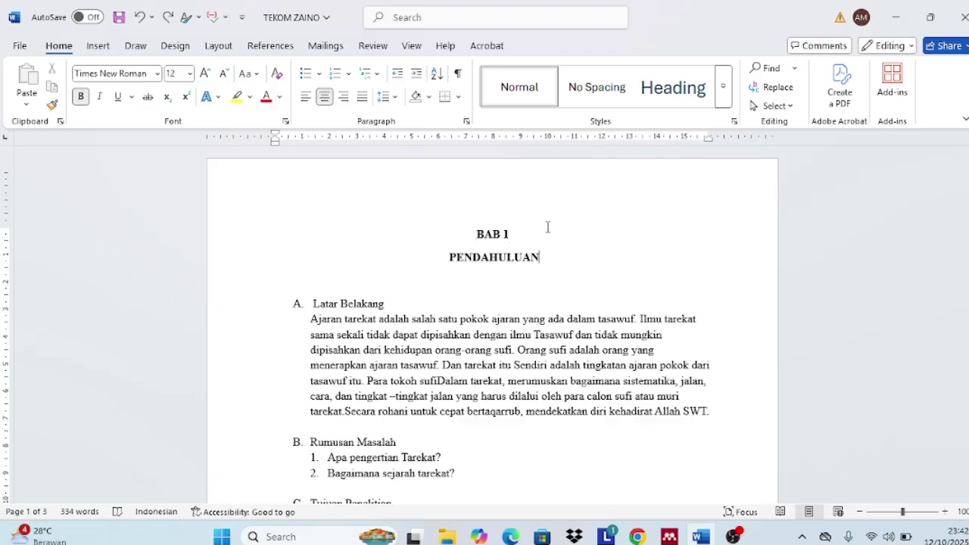
With the title lines "BAB 1 PENDAHULUAN" selected, modify the Heading 1 style to Times New Roman, 14 pt, bold and black.
{"action": "key", "text": "Up"}
{"action": "left_click_drag", "start_coordinate": [473, 235], "coordinate": [541, 260]}
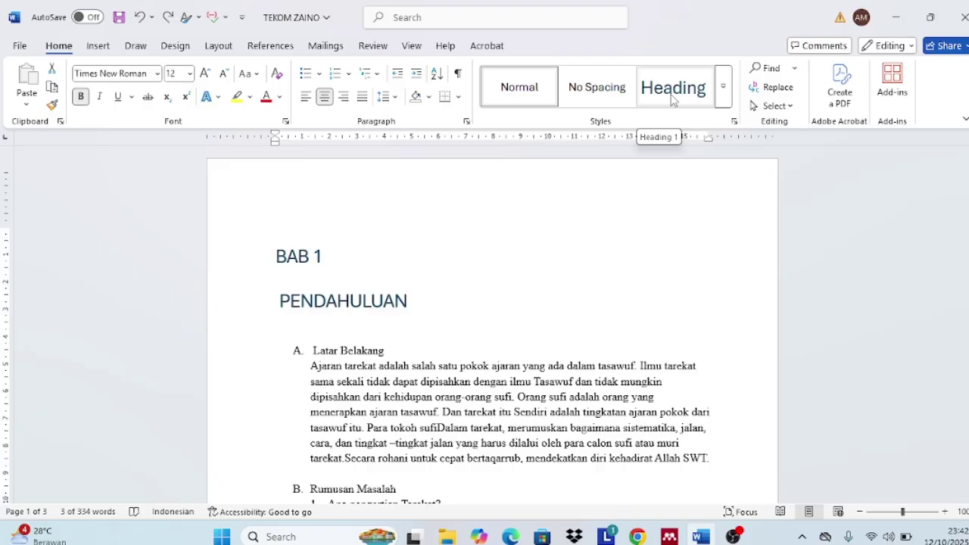
{"action": "right_click", "coordinate": [672, 101]}
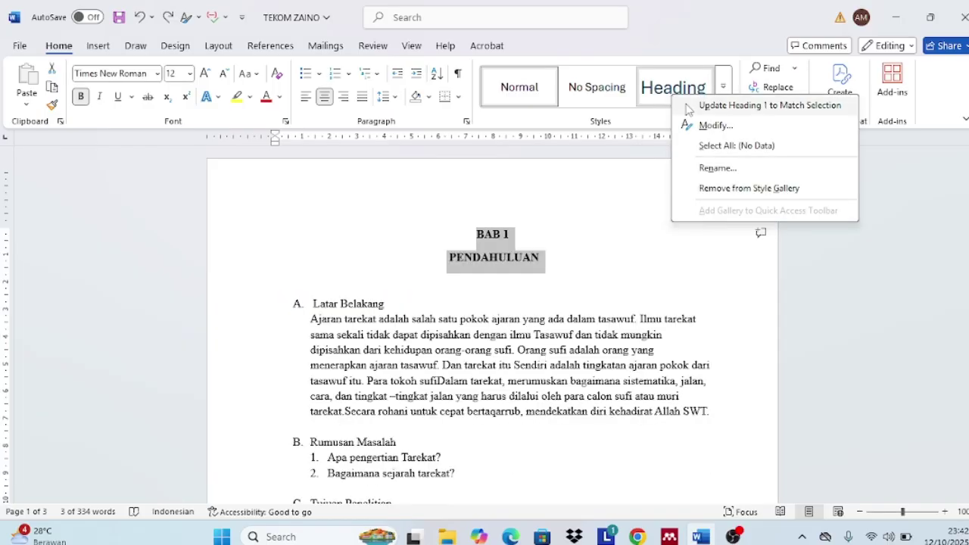
{"action": "left_click", "coordinate": [720, 126]}
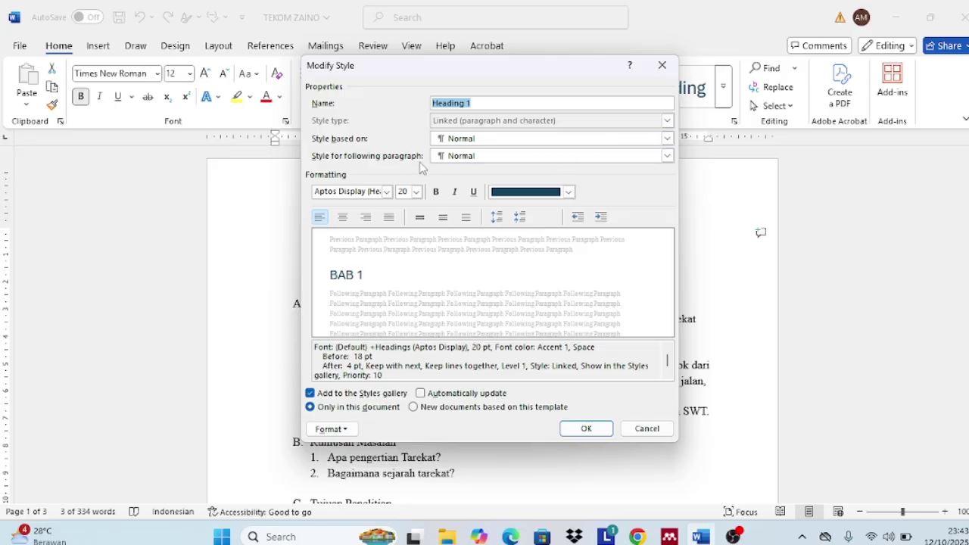
{"action": "left_click", "coordinate": [387, 191]}
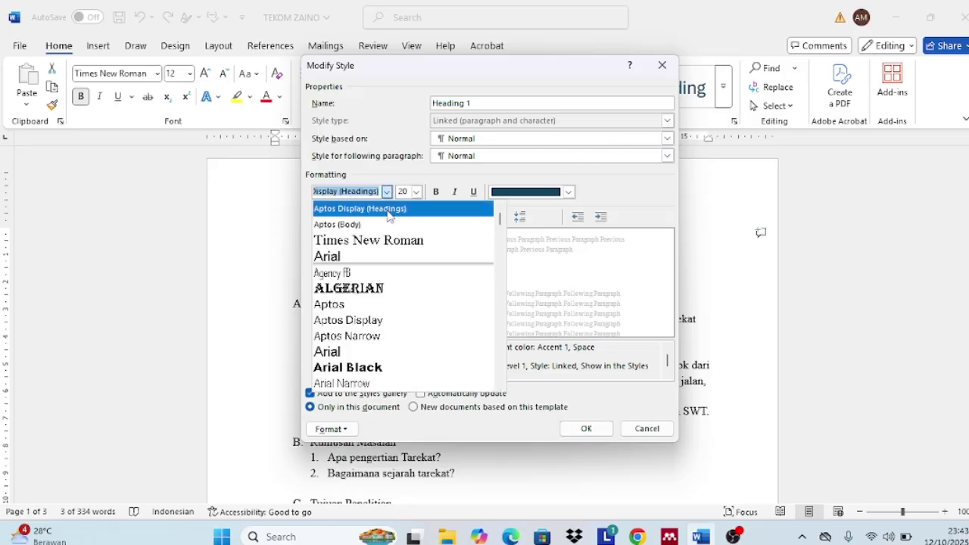
{"action": "left_click", "coordinate": [384, 240]}
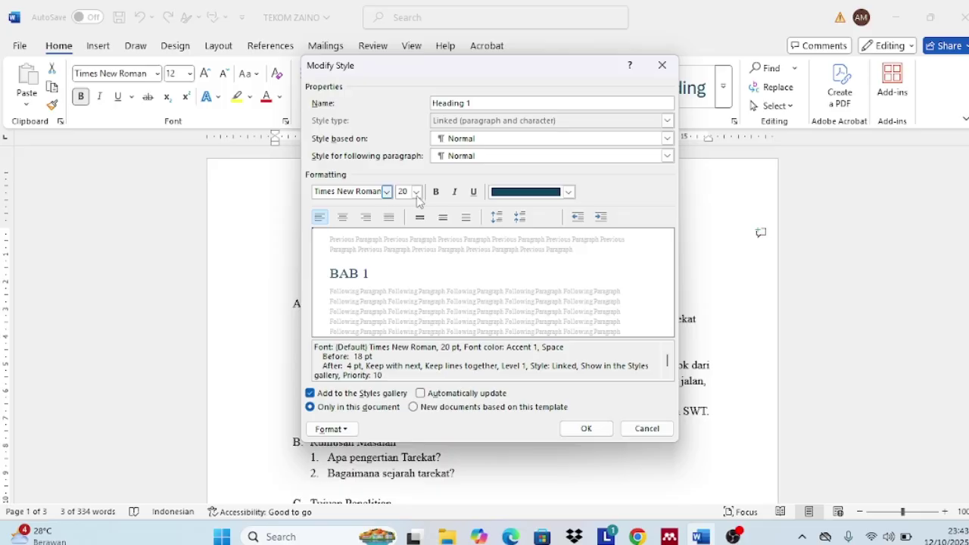
{"action": "left_click", "coordinate": [417, 193]}
{"action": "left_click", "coordinate": [408, 252]}
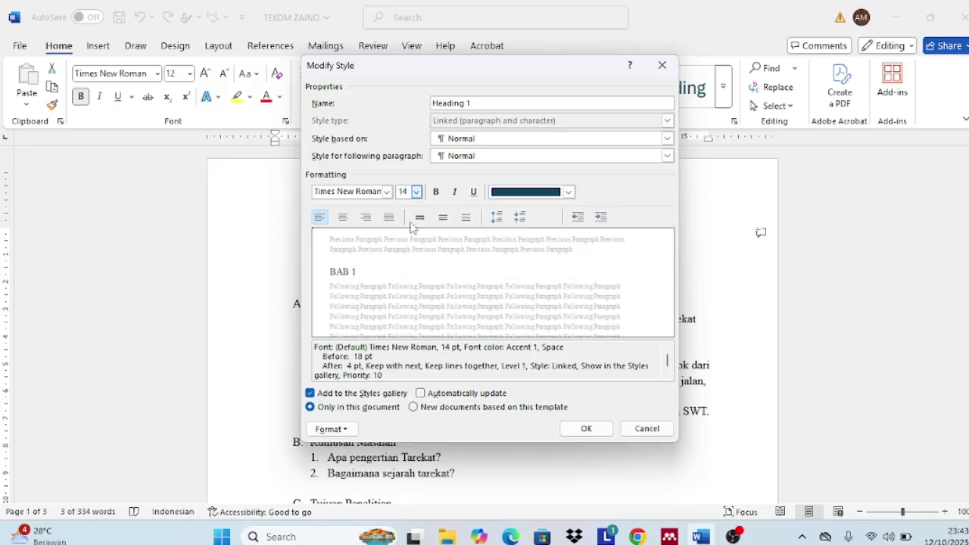
{"action": "left_click", "coordinate": [436, 193]}
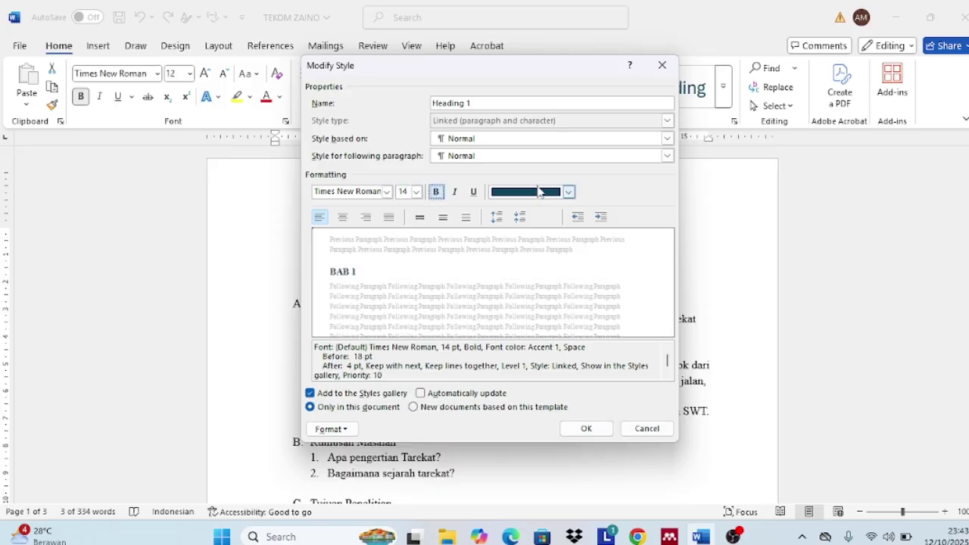
{"action": "left_click", "coordinate": [568, 192]}
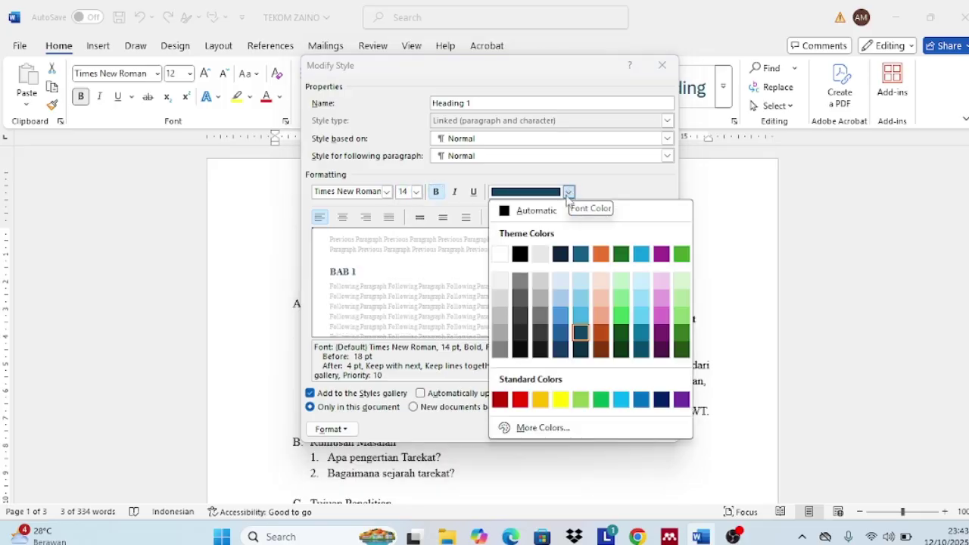
{"action": "left_click", "coordinate": [520, 255]}
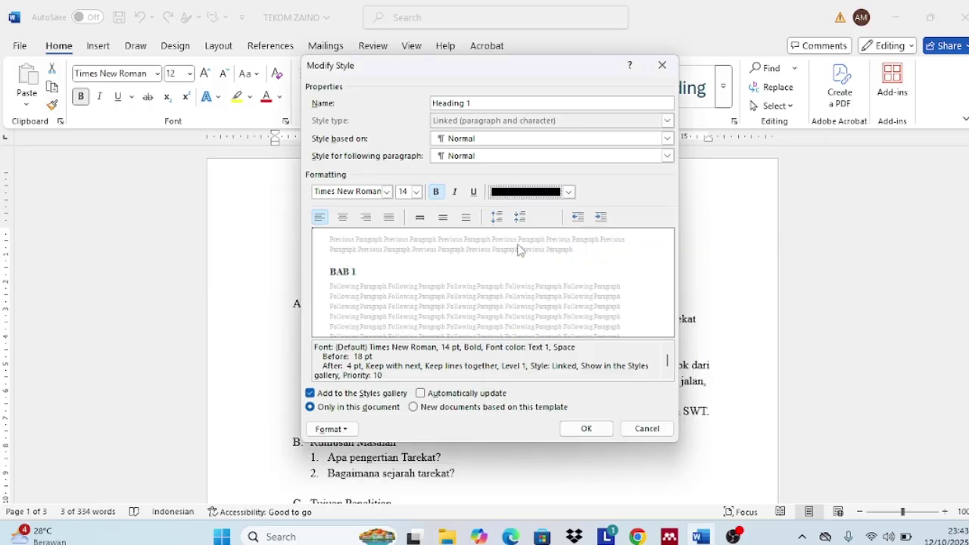
Give the Heading 1 style centered alignment and 0 pt paragraph spacing, and apply it to the title lines "BAB 1 PENDAHULUAN".
{"action": "left_click", "coordinate": [343, 218]}
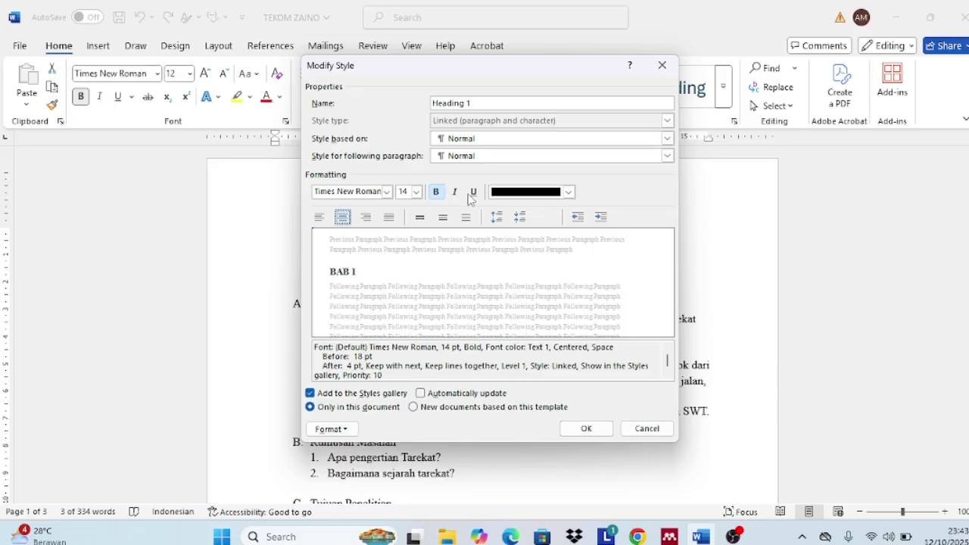
{"action": "left_click", "coordinate": [521, 218]}
{"action": "left_click", "coordinate": [520, 218]}
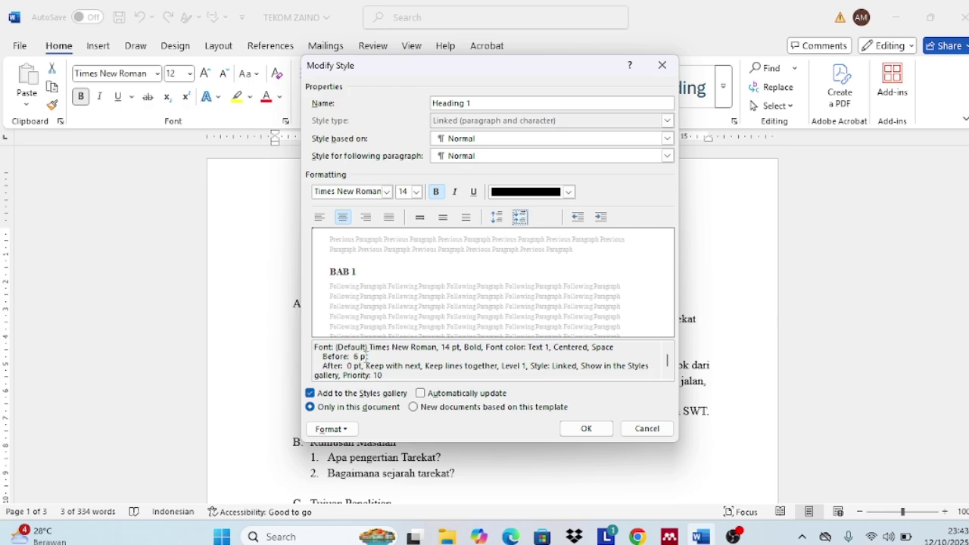
{"action": "left_click", "coordinate": [519, 218]}
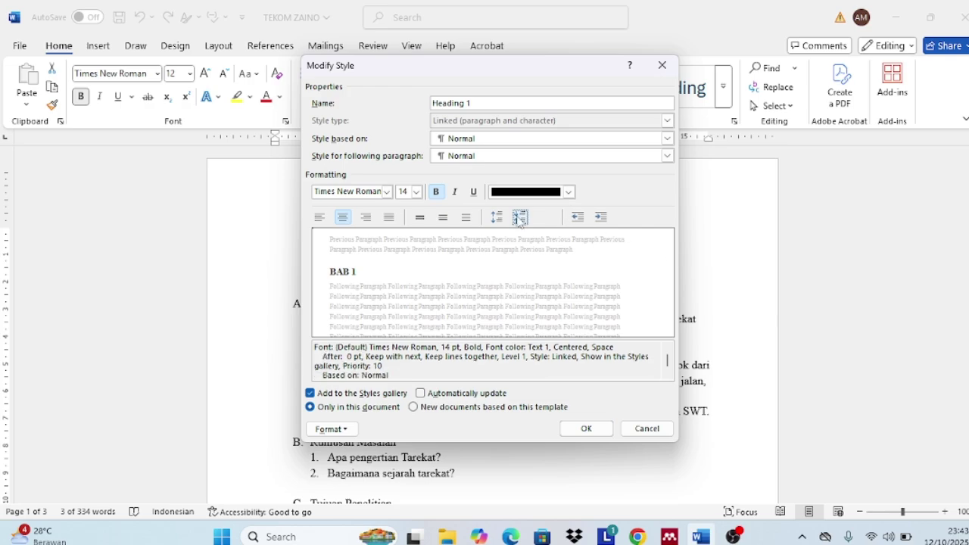
{"action": "left_click", "coordinate": [587, 430]}
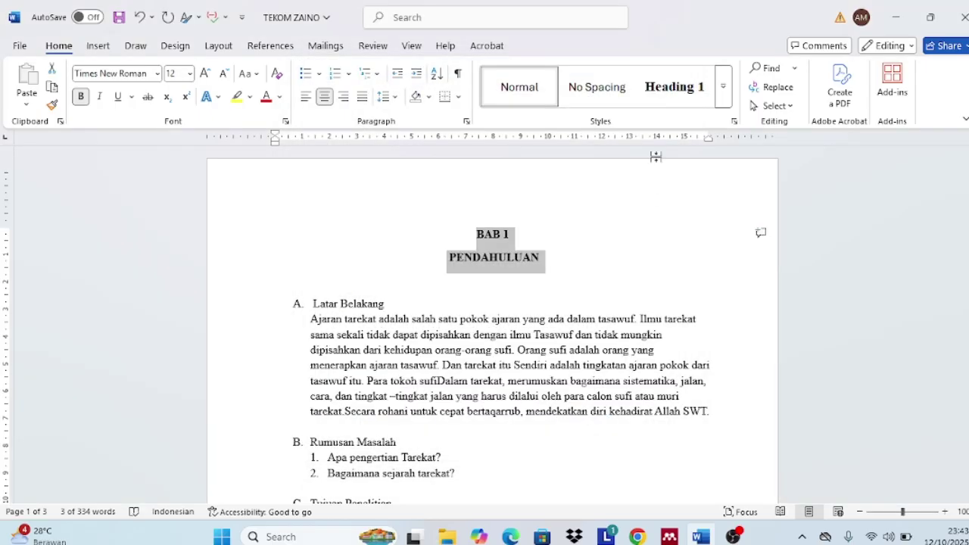
{"action": "left_click", "coordinate": [671, 88]}
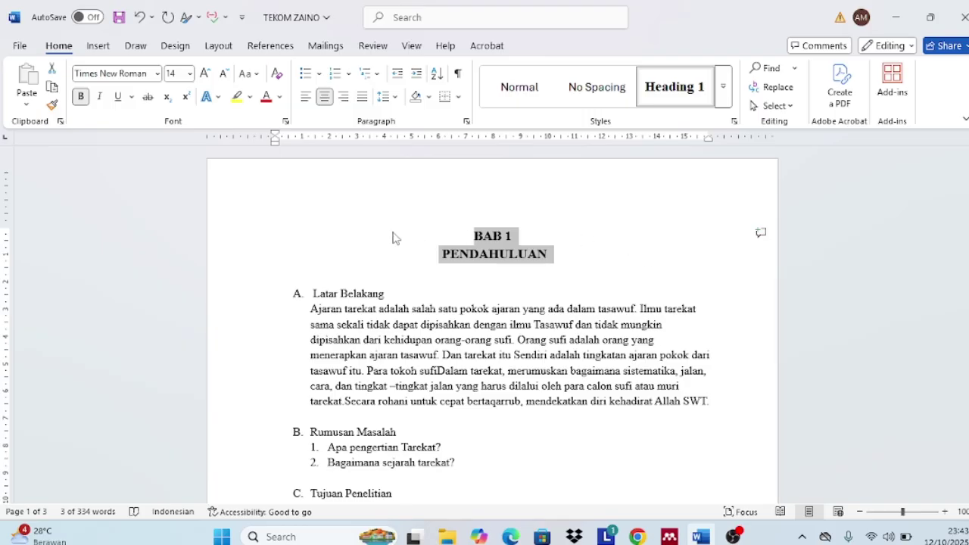
Select the subheading "Latar Belakang" and change the Heading 2 style's font to Times New Roman.
{"action": "scroll", "coordinate": [468, 250], "scroll_direction": "down", "scroll_amount": 1}
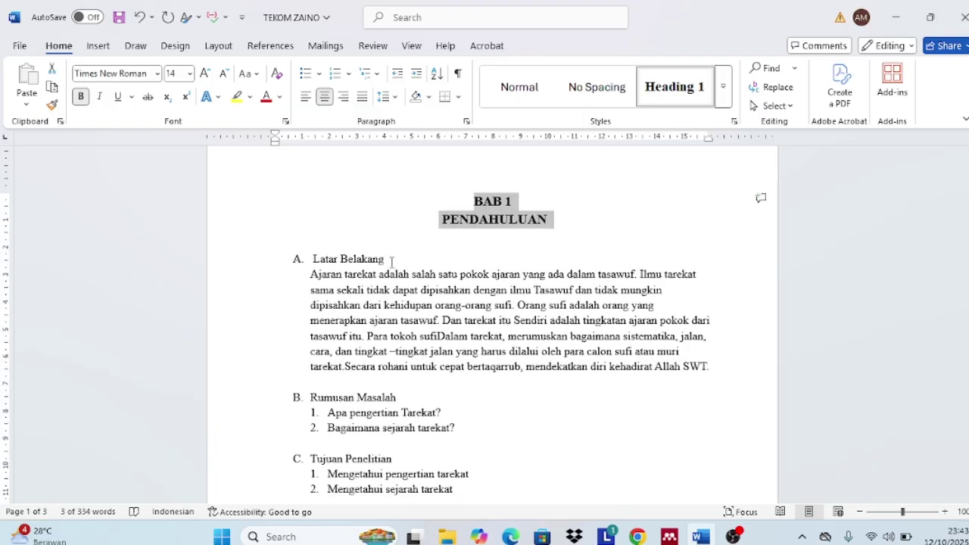
{"action": "left_click_drag", "start_coordinate": [392, 262], "coordinate": [327, 265]}
{"action": "left_click", "coordinate": [313, 271]}
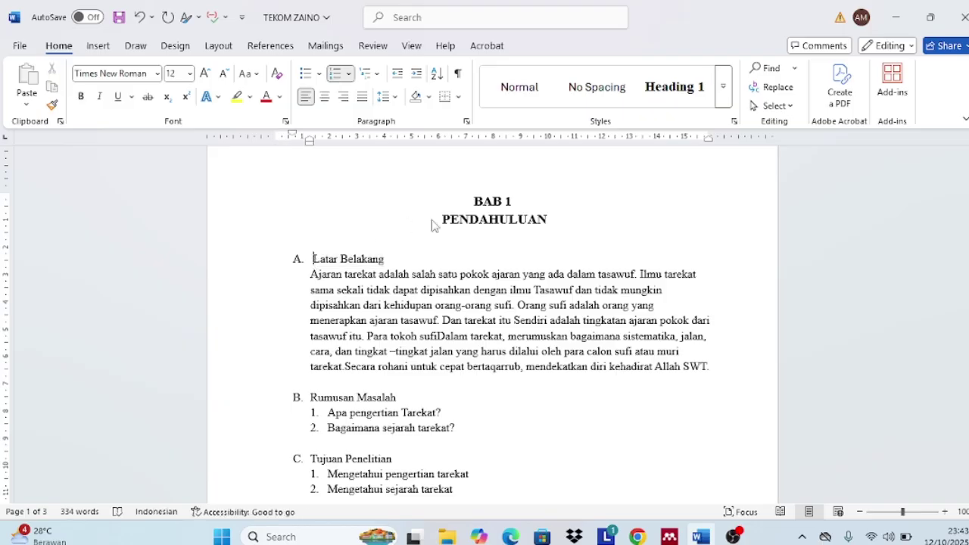
{"action": "left_click_drag", "start_coordinate": [390, 261], "coordinate": [313, 259]}
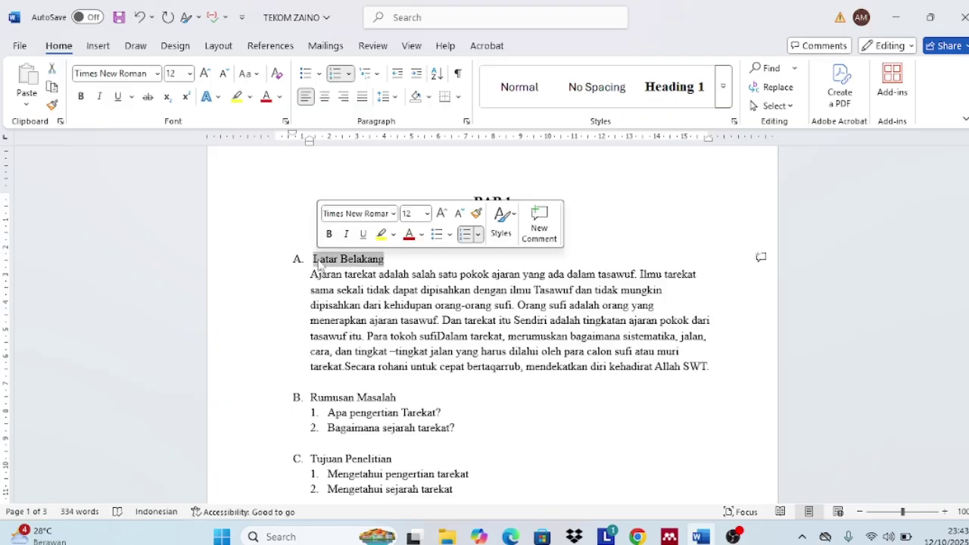
{"action": "left_click", "coordinate": [723, 101]}
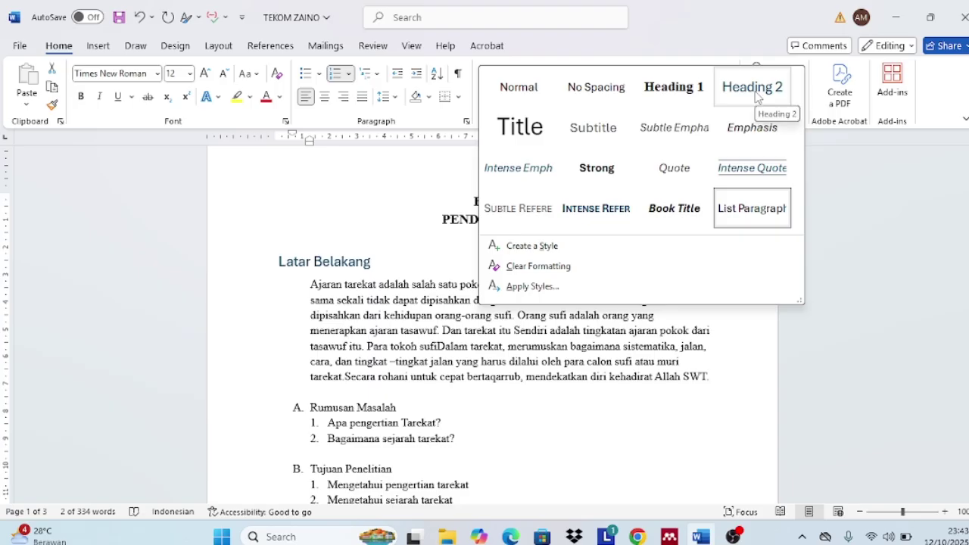
{"action": "right_click", "coordinate": [757, 95]}
{"action": "left_click", "coordinate": [773, 115]}
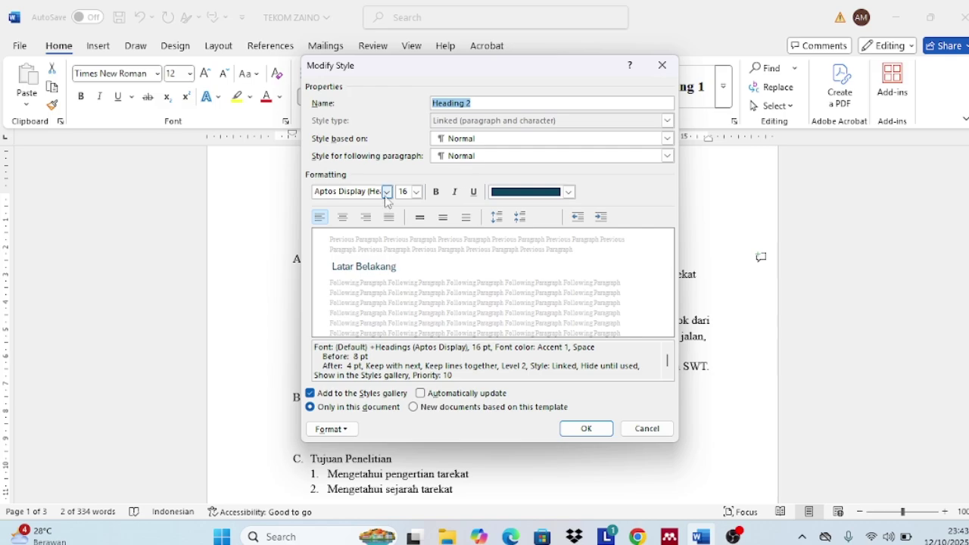
{"action": "left_click", "coordinate": [387, 193]}
{"action": "left_click", "coordinate": [381, 243]}
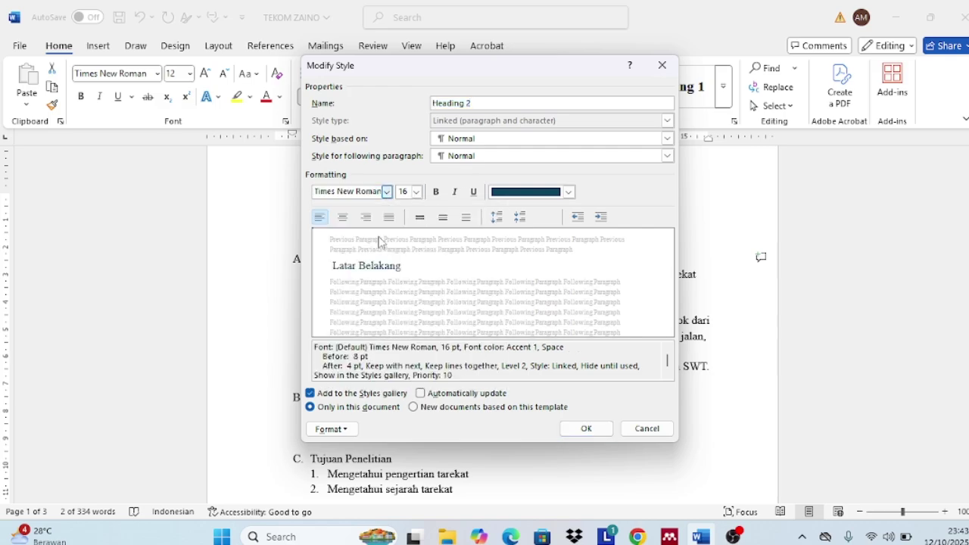
Make the Heading 2 style 12 pt, bold and black, and apply it to the subheading "Latar Belakang".
{"action": "left_click", "coordinate": [416, 192]}
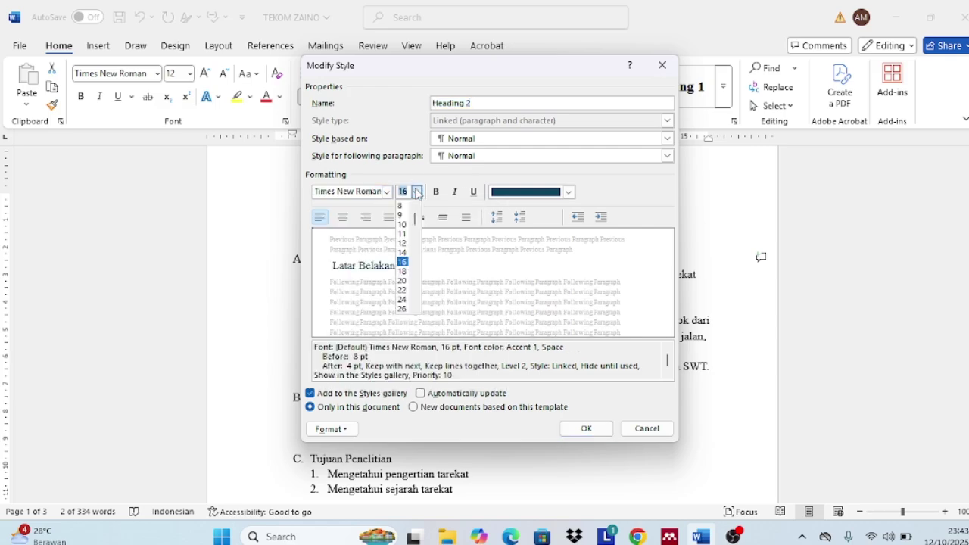
{"action": "left_click", "coordinate": [403, 243]}
{"action": "left_click", "coordinate": [437, 192]}
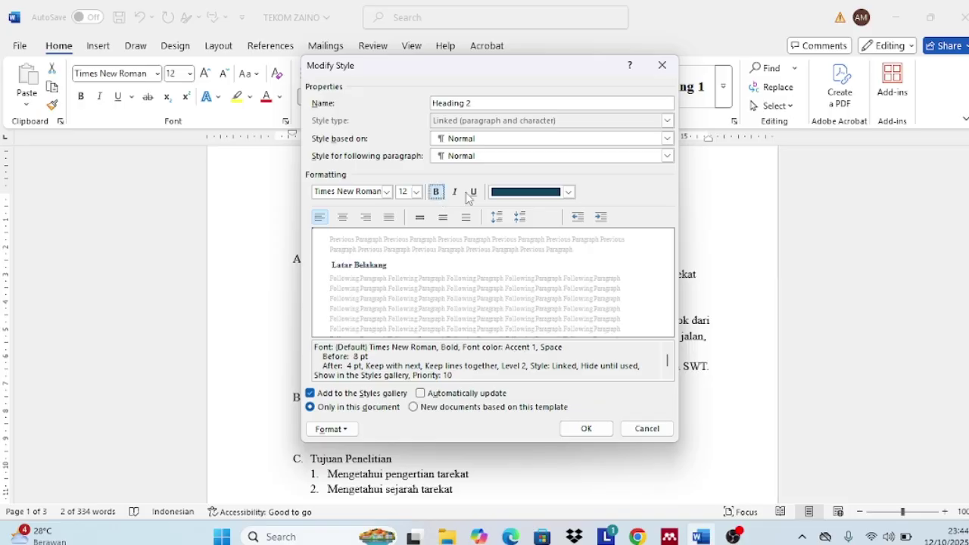
{"action": "left_click", "coordinate": [568, 192]}
{"action": "left_click", "coordinate": [521, 253]}
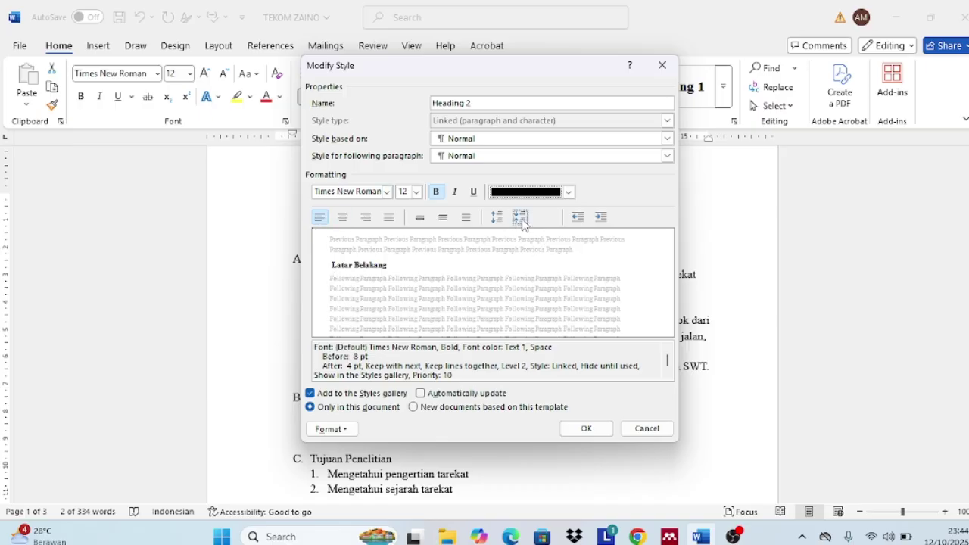
{"action": "left_click", "coordinate": [592, 431]}
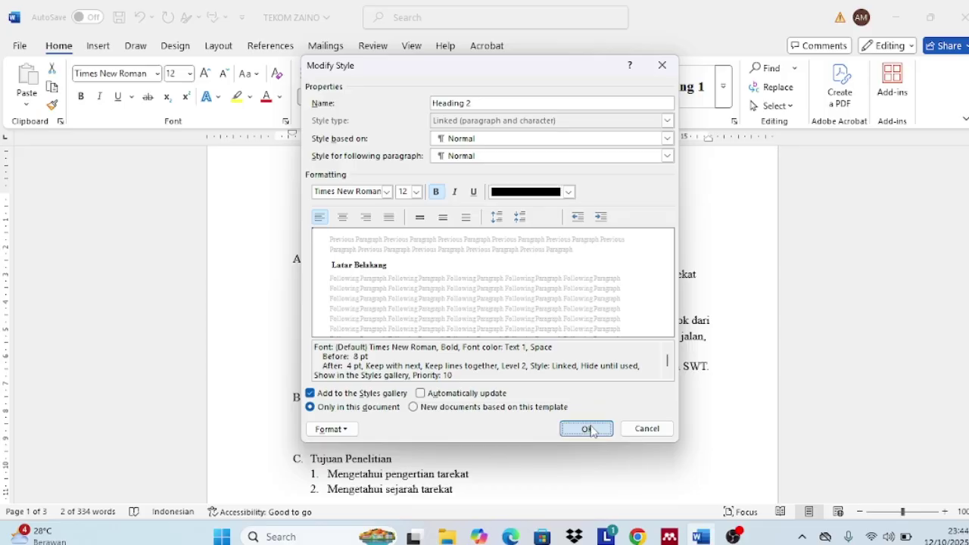
{"action": "left_click", "coordinate": [723, 86]}
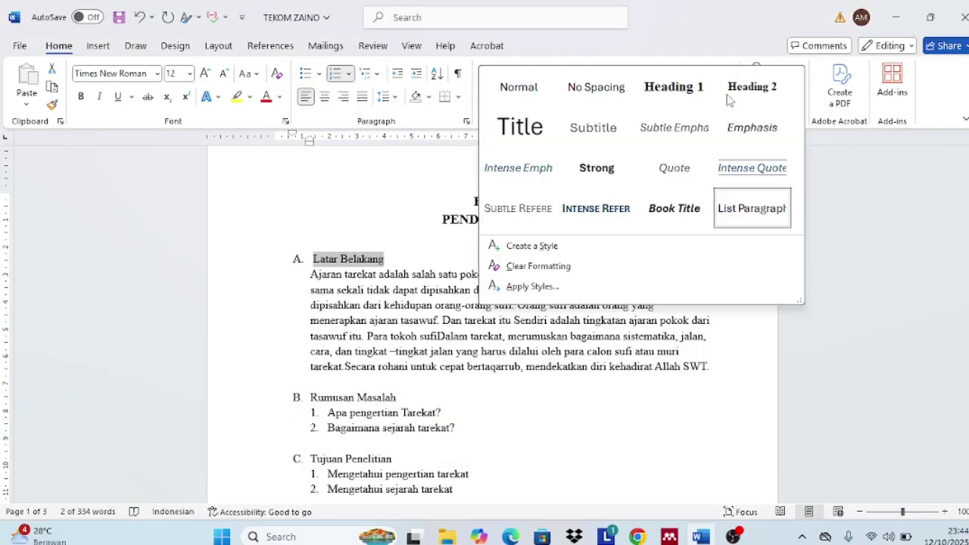
{"action": "left_click", "coordinate": [753, 89]}
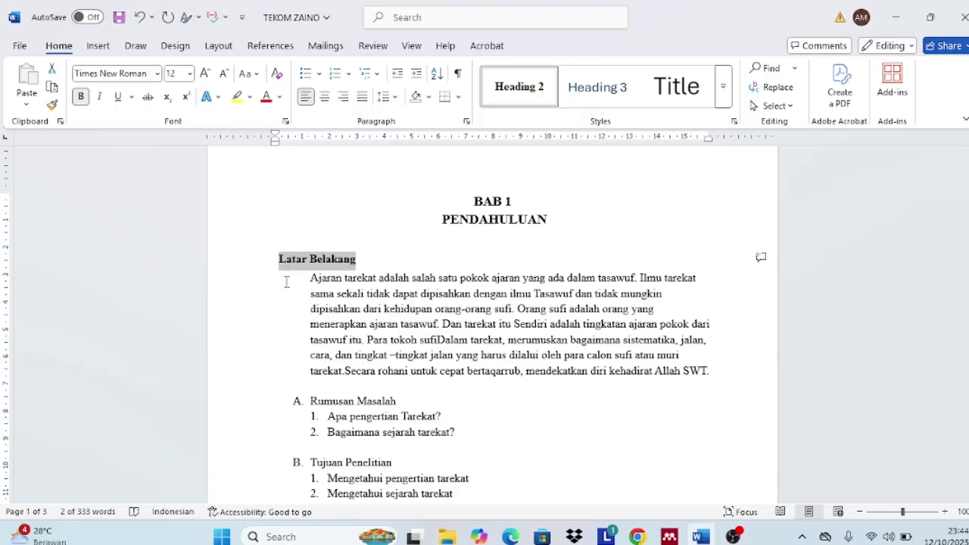
Number the "Latar Belakang" subheading with the list letter "A." at its start.
{"action": "scroll", "coordinate": [288, 353], "scroll_direction": "down", "scroll_amount": 1}
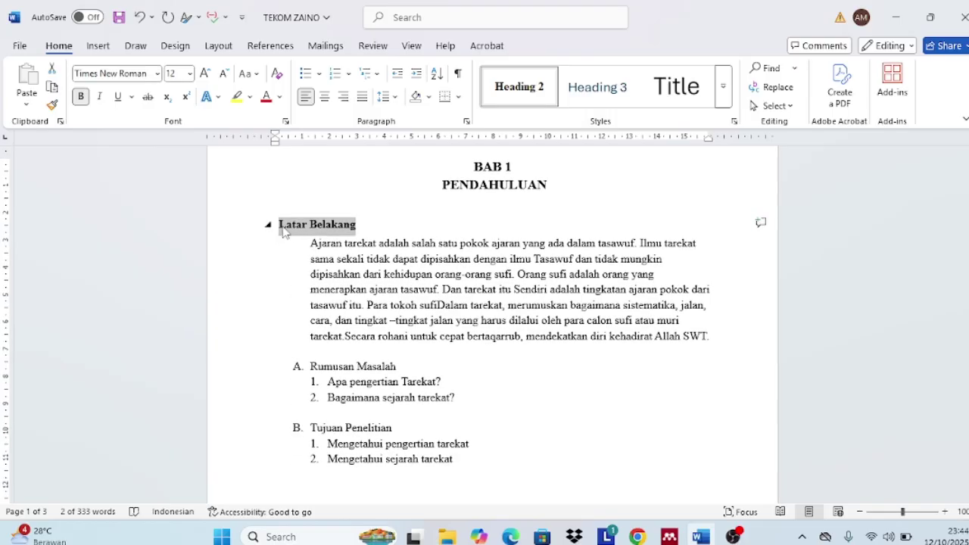
{"action": "left_click", "coordinate": [288, 274]}
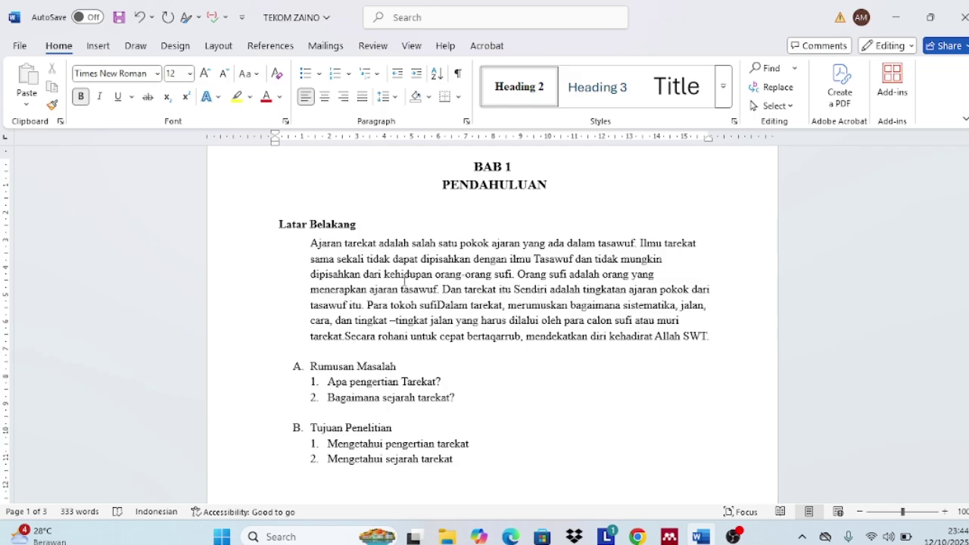
{"action": "scroll", "coordinate": [405, 280], "scroll_direction": "up", "scroll_amount": 2}
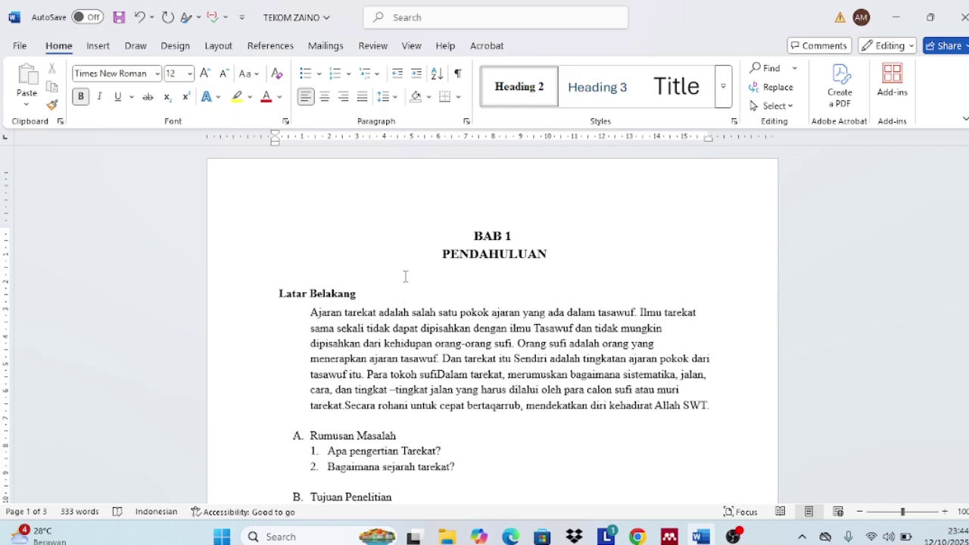
{"action": "type", "text": "A."}
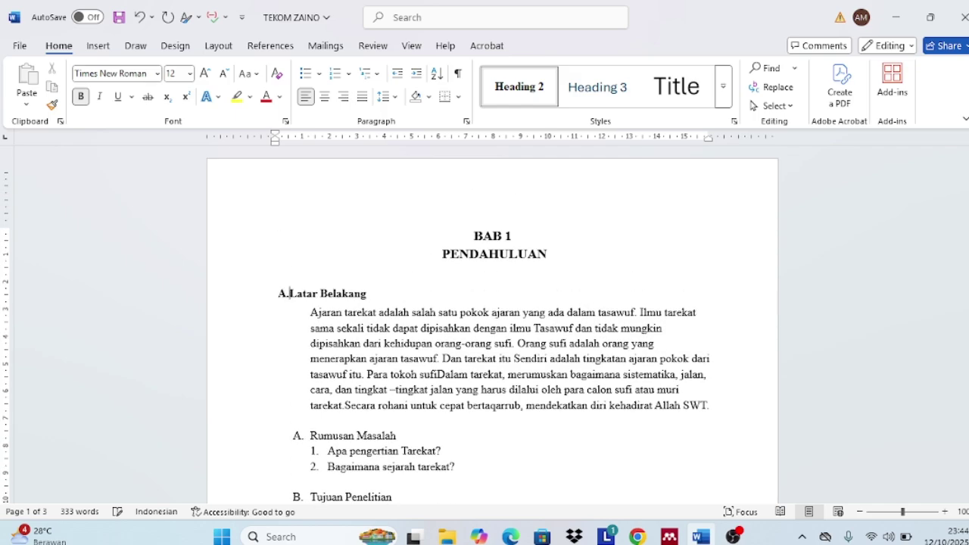
{"action": "scroll", "coordinate": [327, 324], "scroll_direction": "down", "scroll_amount": 4}
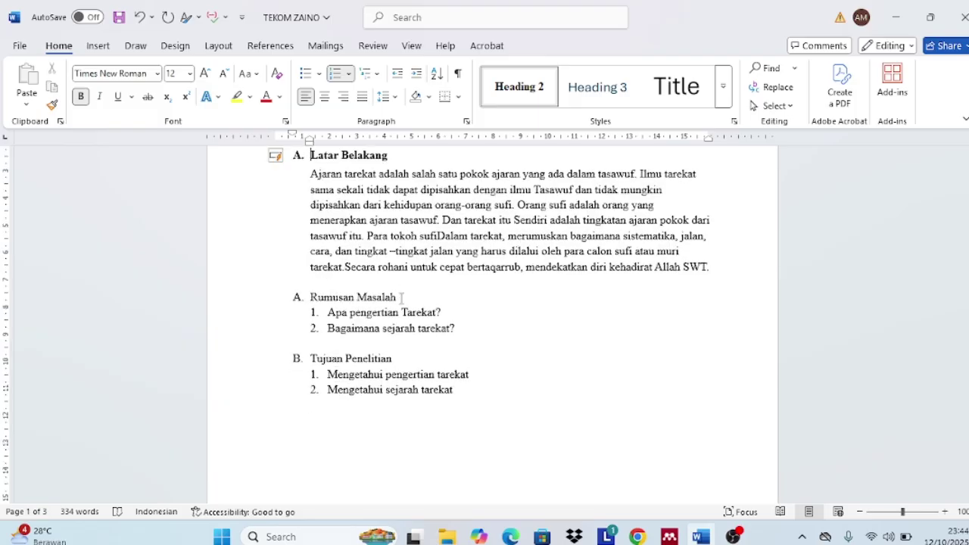
Apply the Heading 2 style to the subheading "Rumusan Masalah" and number it with the list letter "B.".
{"action": "left_click_drag", "start_coordinate": [396, 297], "coordinate": [330, 305]}
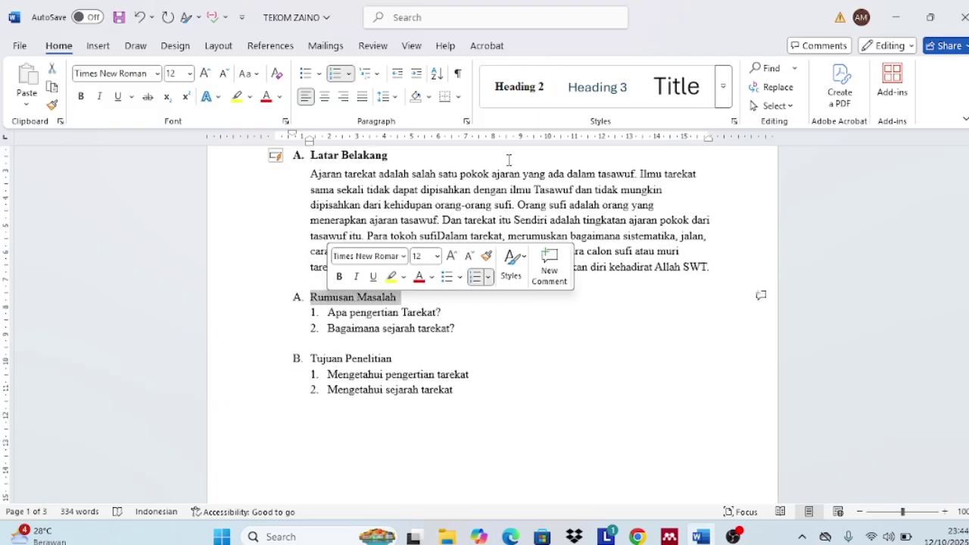
{"action": "left_click", "coordinate": [530, 97]}
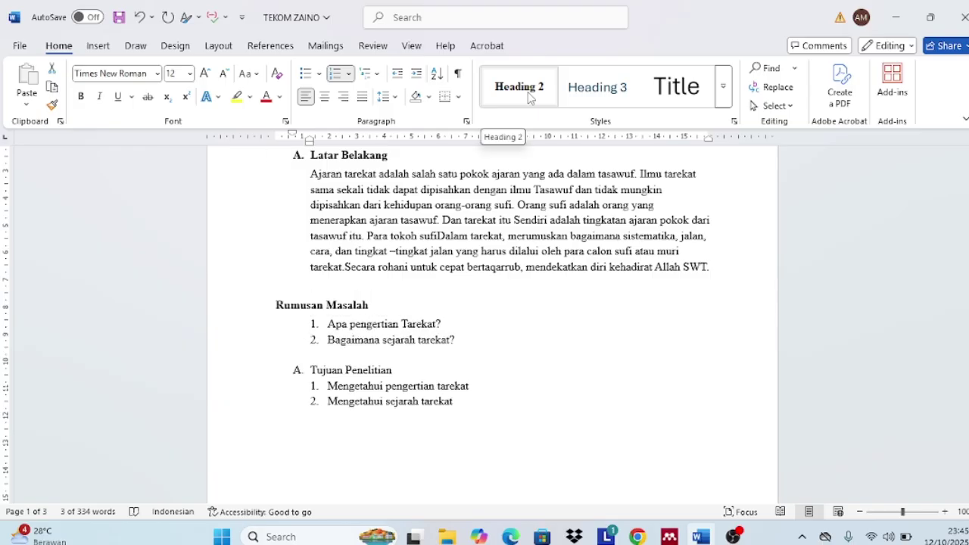
{"action": "left_click", "coordinate": [281, 306]}
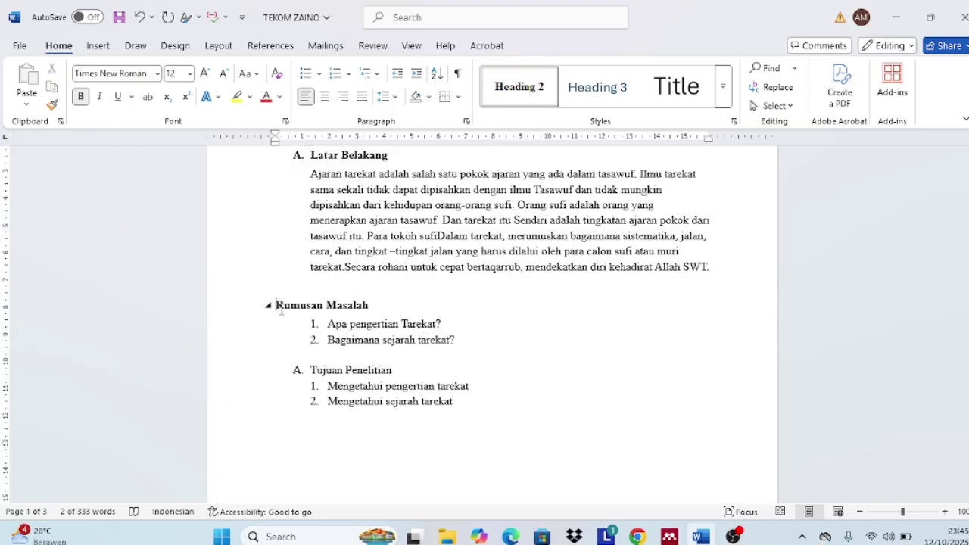
{"action": "type", "text": "B"}
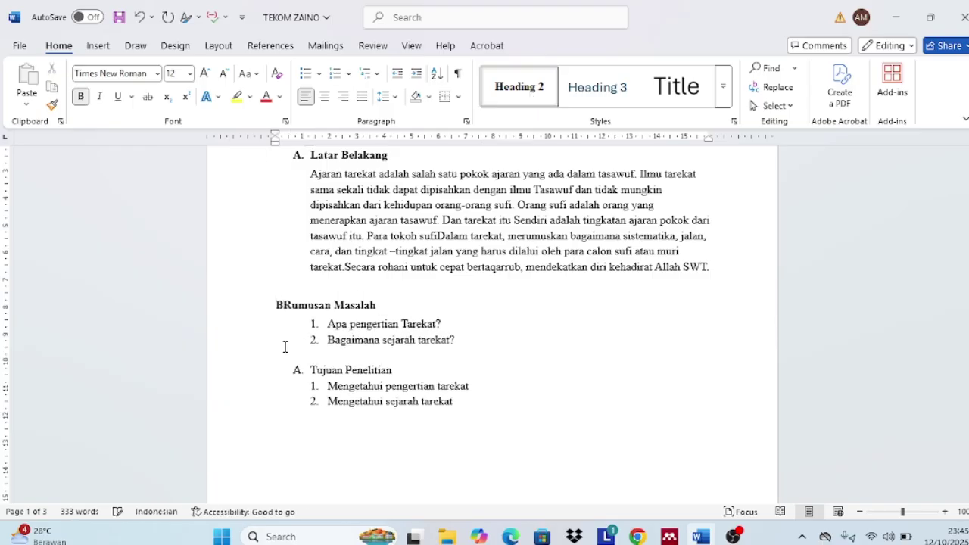
{"action": "type", "text": "."}
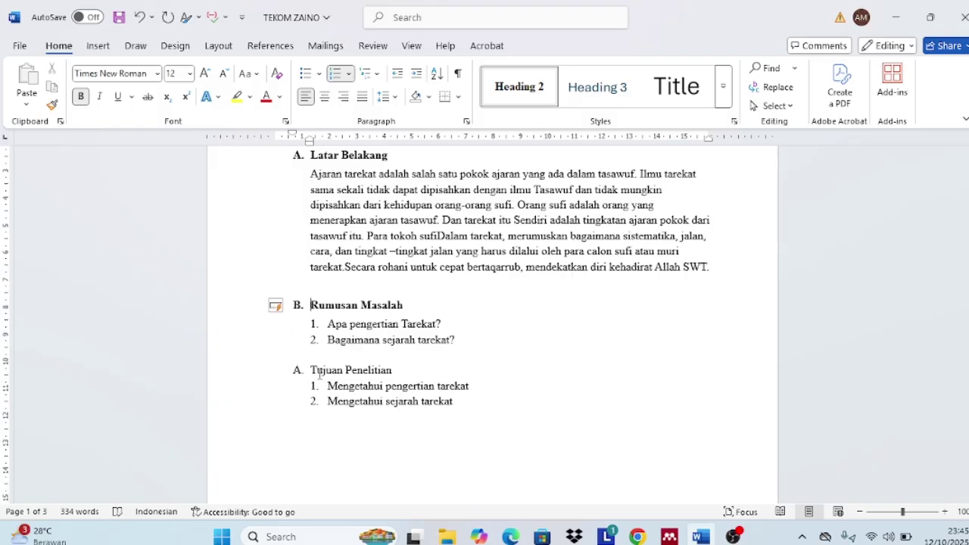
Apply the Heading 2 style to the subheading "Tujuan Penelitian" and number it with the list letter "C.".
{"action": "left_click_drag", "start_coordinate": [413, 372], "coordinate": [311, 370]}
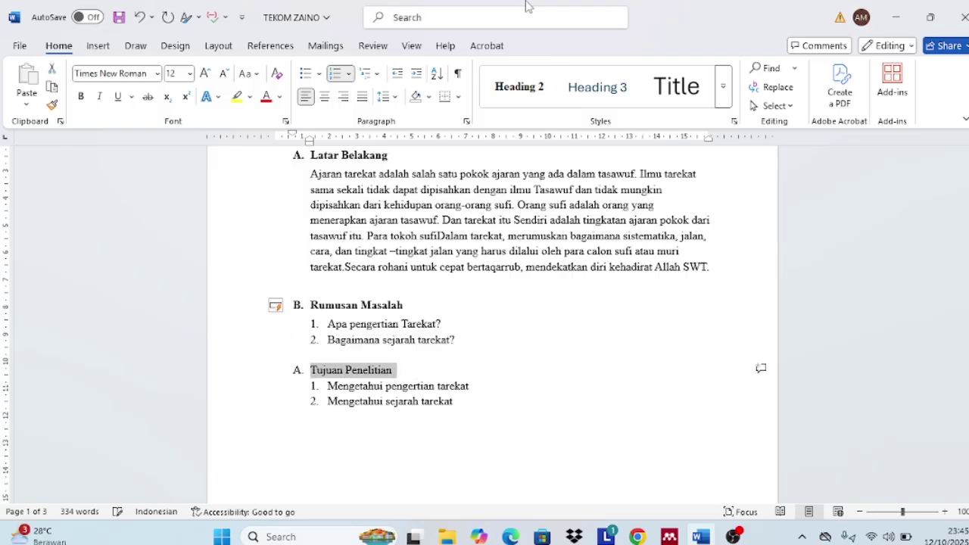
{"action": "left_click", "coordinate": [539, 89]}
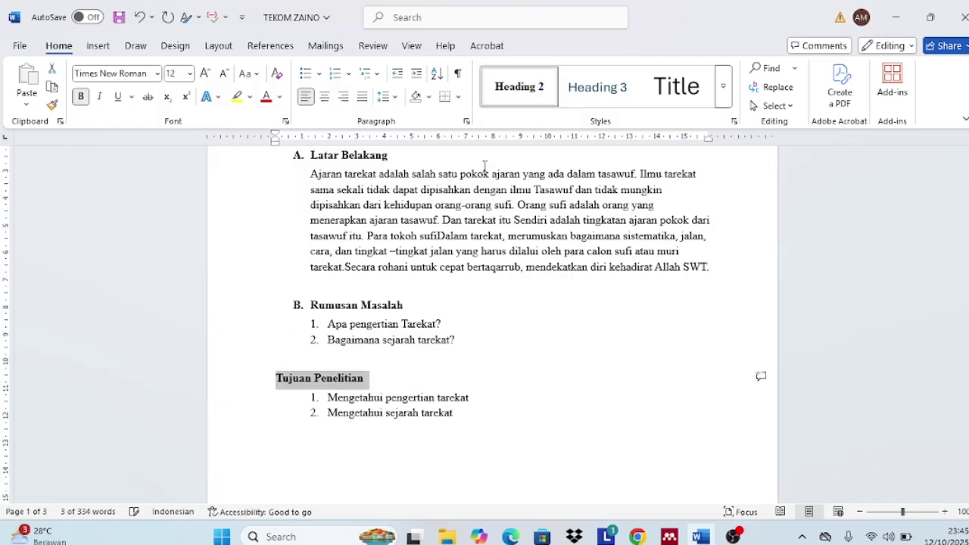
{"action": "left_click", "coordinate": [278, 384]}
{"action": "type", "text": "C."}
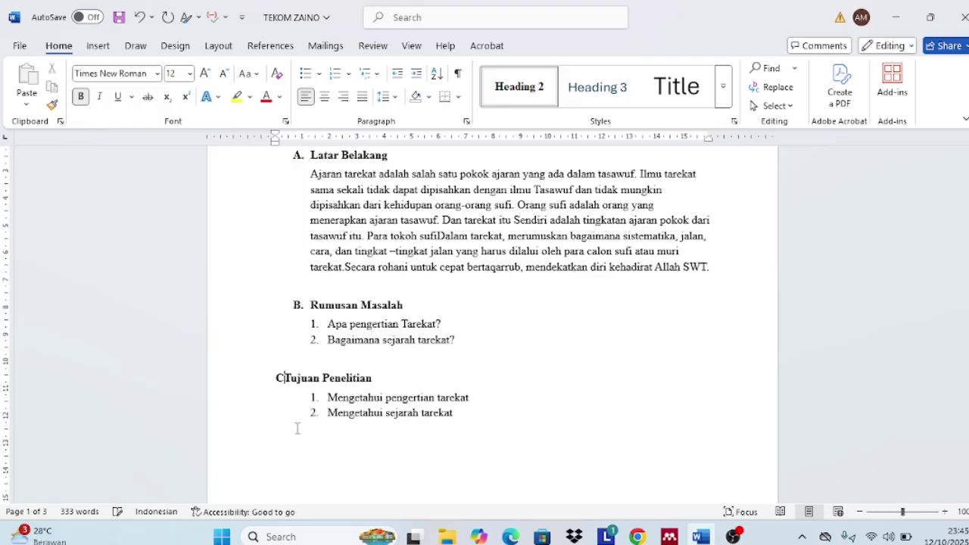
Apply the Heading 1 style to the chapter title lines "BAB 2" and "PEMBAHASAN".
{"action": "scroll", "coordinate": [254, 408], "scroll_direction": "down", "scroll_amount": 10}
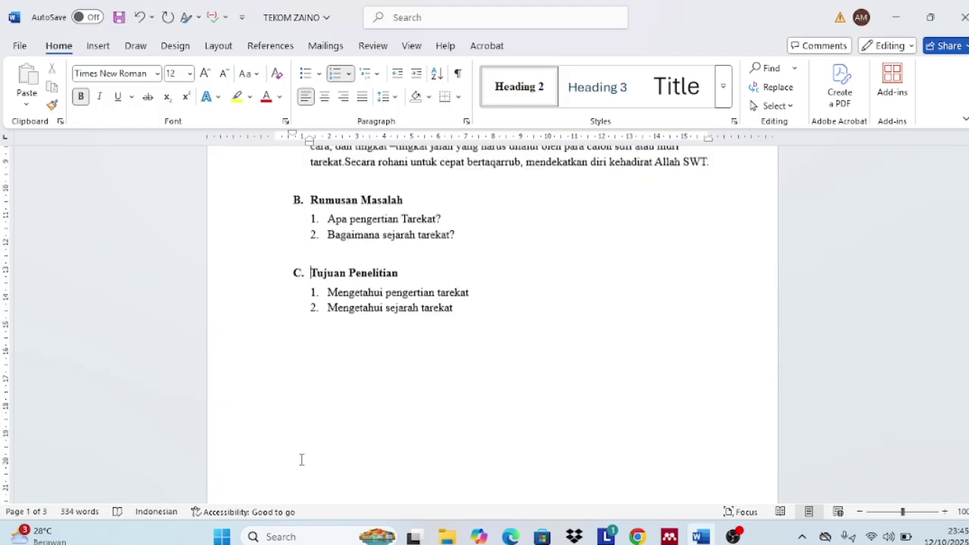
{"action": "scroll", "coordinate": [383, 318], "scroll_direction": "down", "scroll_amount": 1}
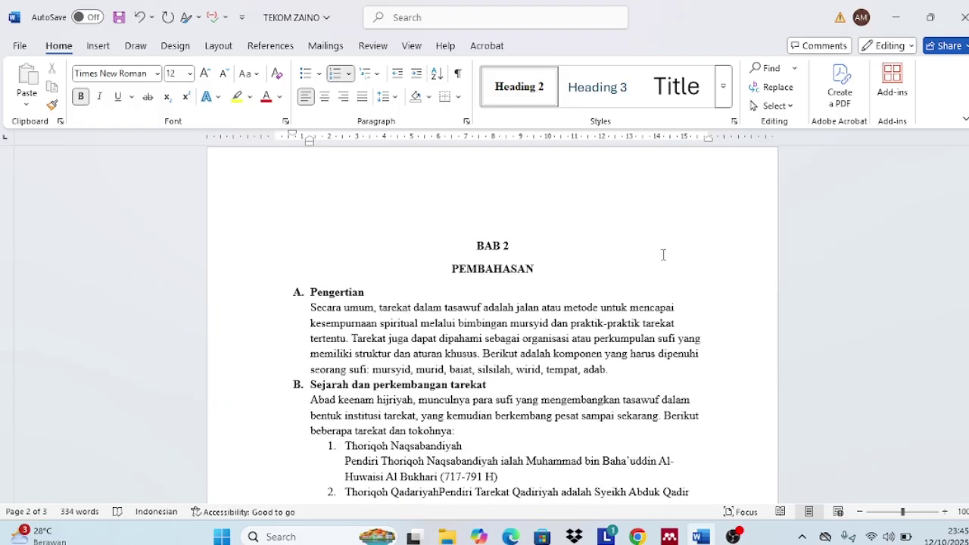
{"action": "left_click_drag", "start_coordinate": [467, 246], "coordinate": [539, 272]}
{"action": "left_click", "coordinate": [728, 106]}
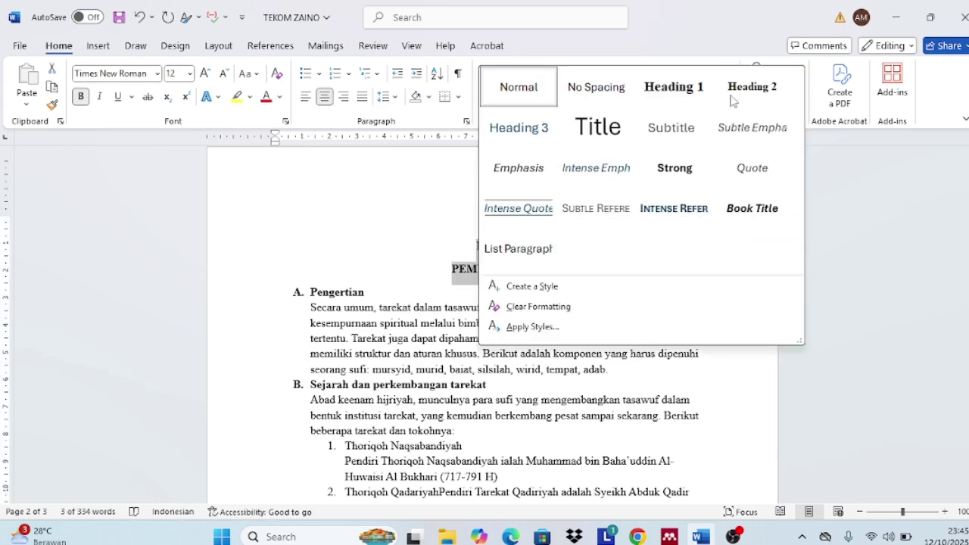
{"action": "left_click", "coordinate": [687, 97]}
Apply the Heading 2 style to the subheading "Pengertian" and number it with the list letter "A.".
{"action": "left_click_drag", "start_coordinate": [370, 281], "coordinate": [310, 281]}
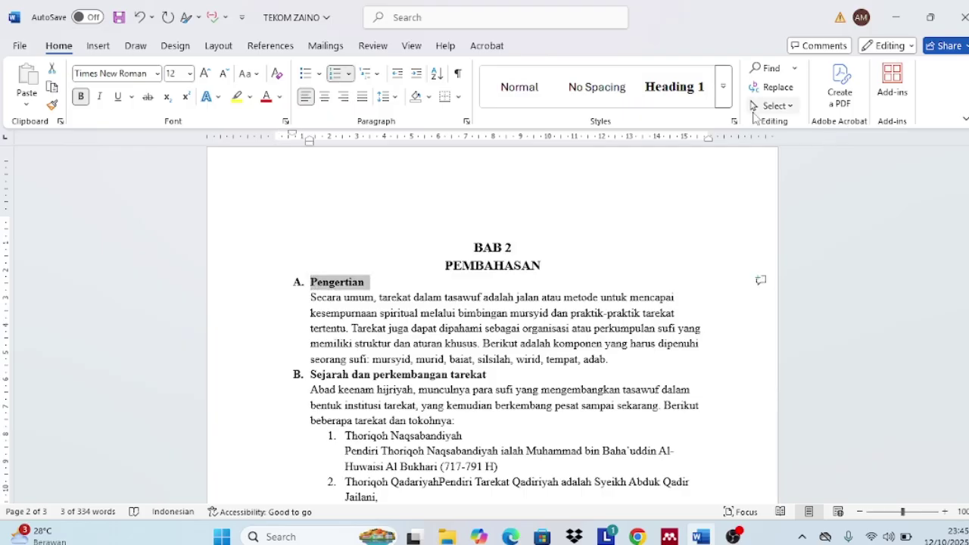
{"action": "left_click", "coordinate": [724, 101]}
{"action": "left_click", "coordinate": [749, 91]}
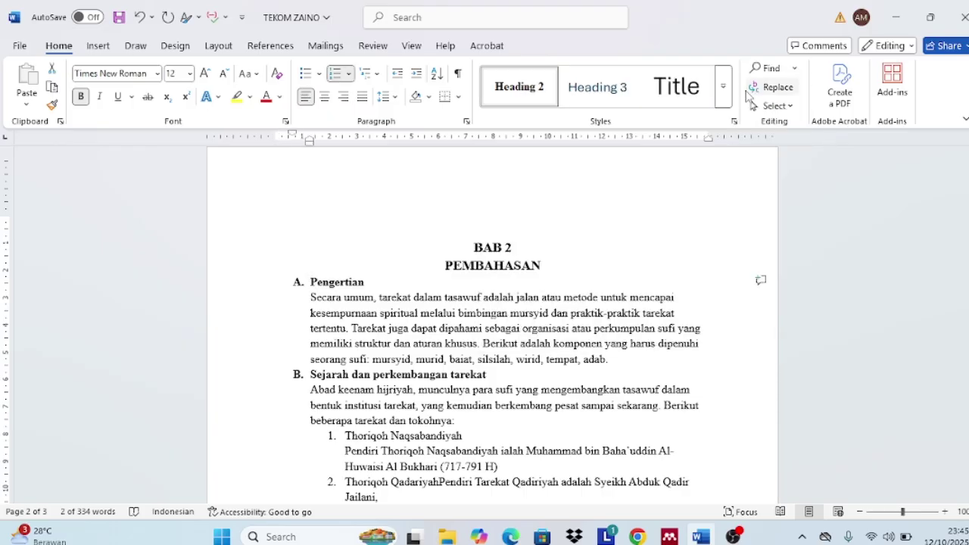
{"action": "left_click", "coordinate": [279, 291]}
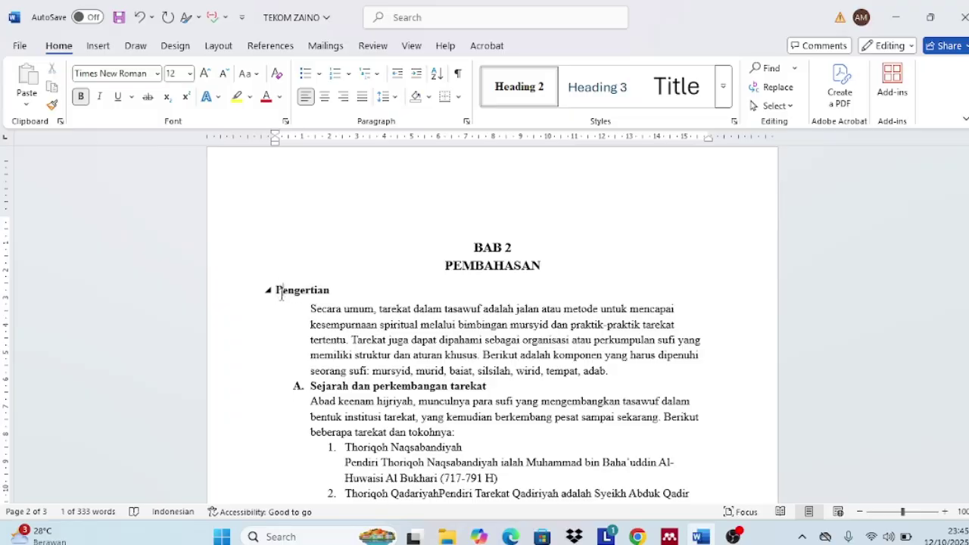
{"action": "type", "text": "A."}
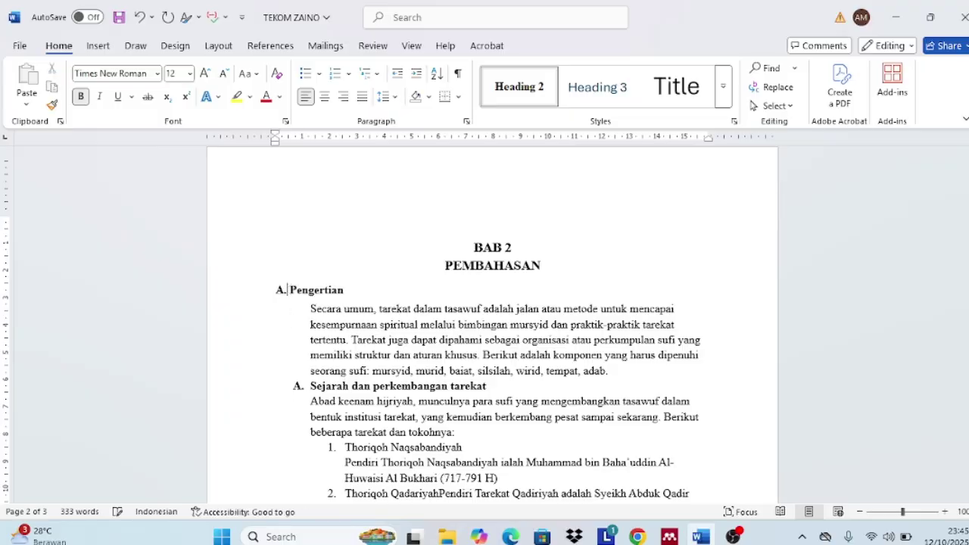
Apply the Heading 2 style to the subheading "Sejarah dan perkembangan tarekat" and number it with the list letter "B.".
{"action": "scroll", "coordinate": [284, 320], "scroll_direction": "down", "scroll_amount": 2}
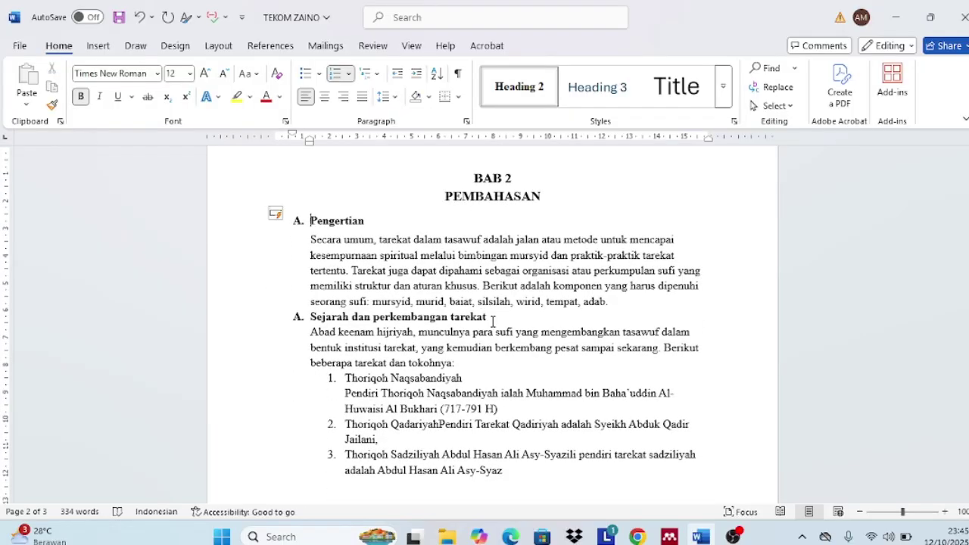
{"action": "left_click_drag", "start_coordinate": [493, 320], "coordinate": [316, 318]}
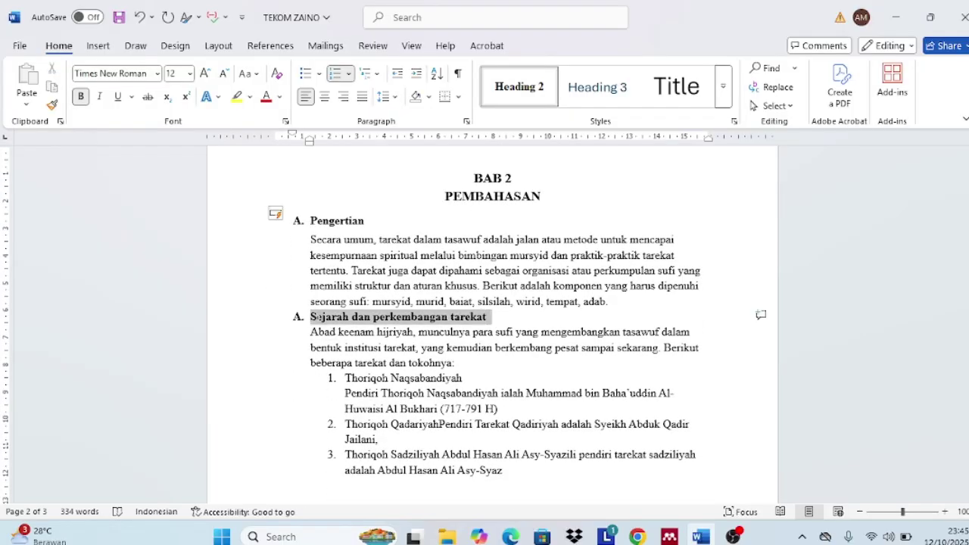
{"action": "left_click", "coordinate": [520, 87]}
{"action": "left_click", "coordinate": [287, 335]}
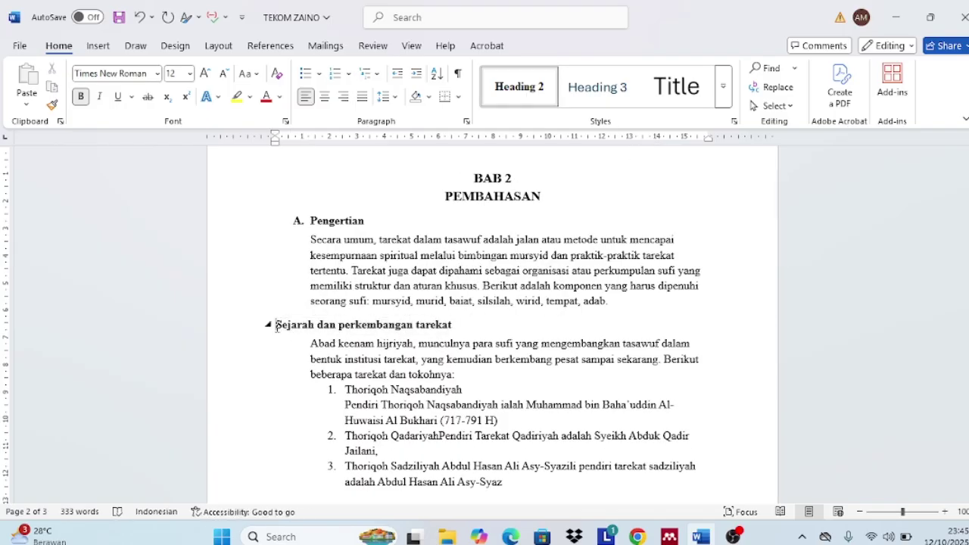
{"action": "type", "text": "B"}
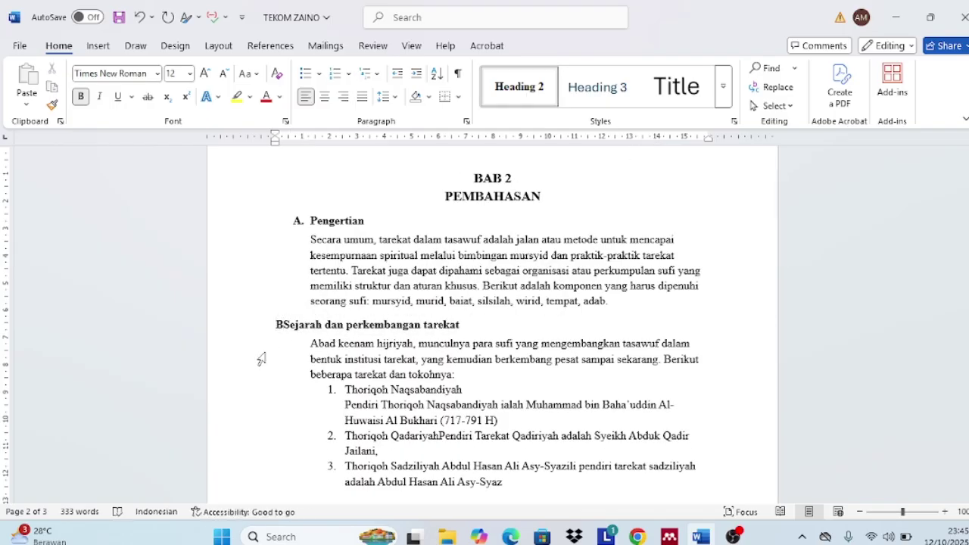
{"action": "type", "text": "."}
Apply the Heading 1 style to the chapter title lines "BAB 3" and "PENUTUP".
{"action": "scroll", "coordinate": [364, 336], "scroll_direction": "down", "scroll_amount": 3}
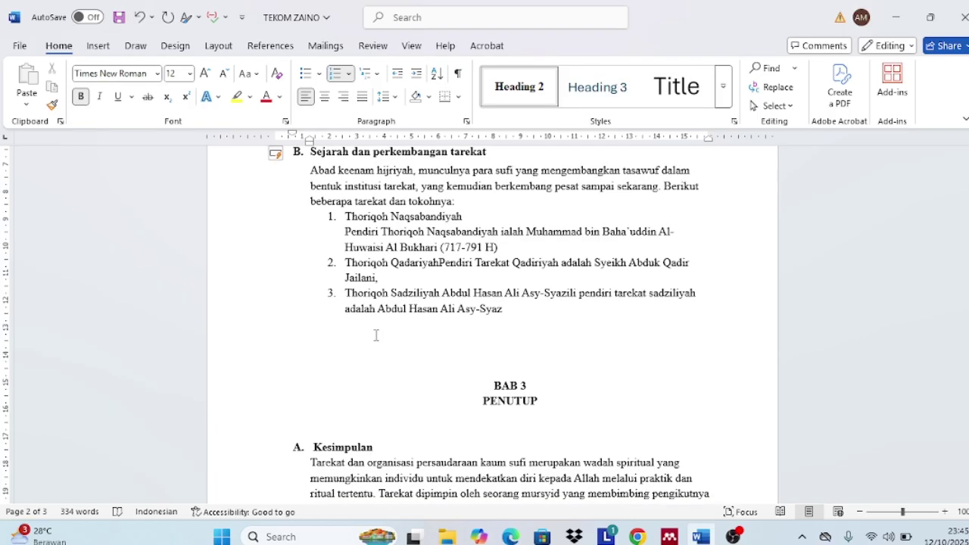
{"action": "scroll", "coordinate": [375, 335], "scroll_direction": "down", "scroll_amount": 2}
{"action": "left_click_drag", "start_coordinate": [489, 282], "coordinate": [542, 292]}
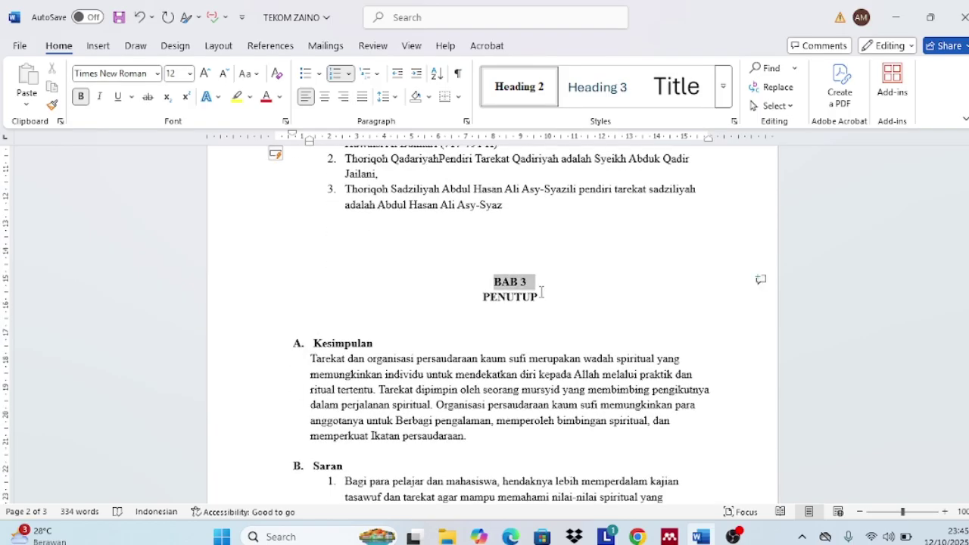
{"action": "left_click", "coordinate": [723, 86]}
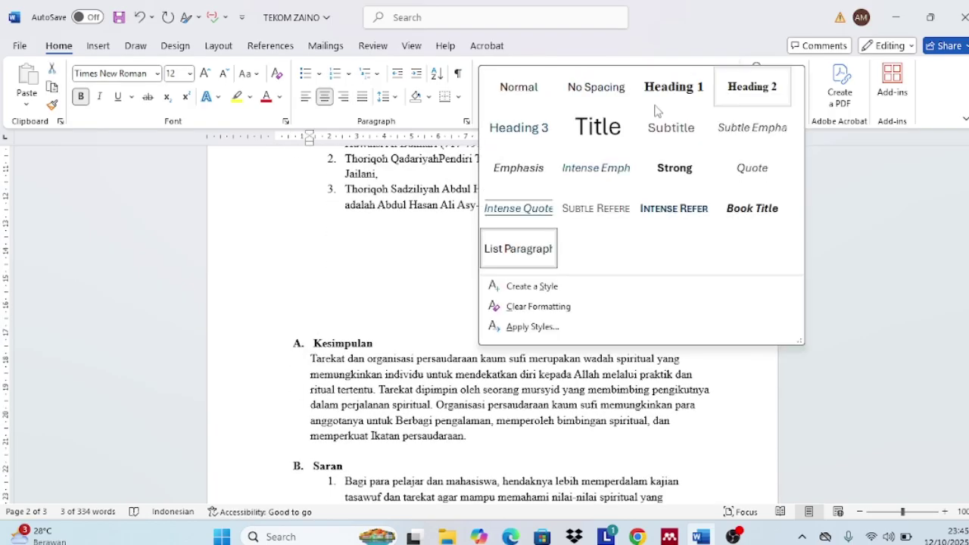
{"action": "left_click", "coordinate": [661, 94]}
Apply the Heading 2 style to the subheading "Kesimpulan" and number it with the list letter "A.".
{"action": "left_click_drag", "start_coordinate": [396, 287], "coordinate": [308, 287]}
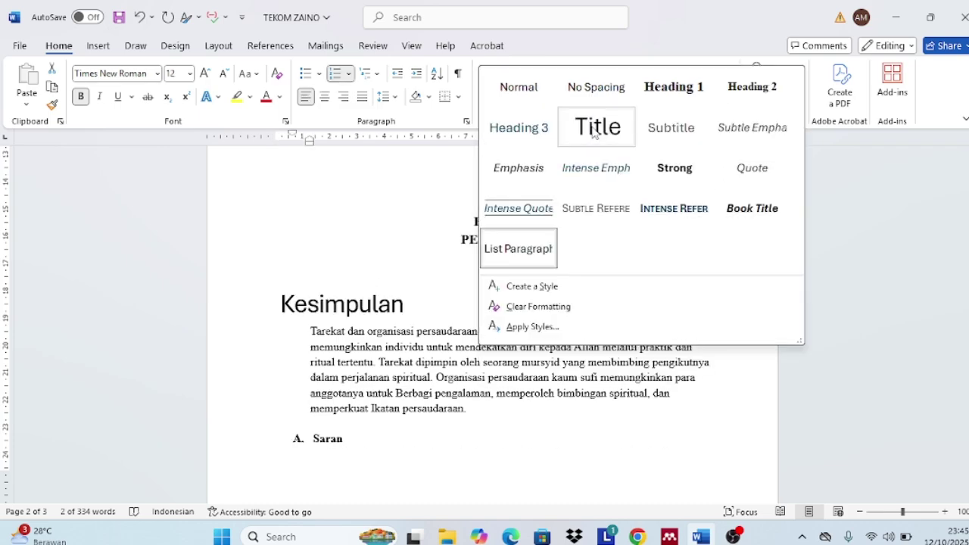
{"action": "left_click", "coordinate": [750, 90]}
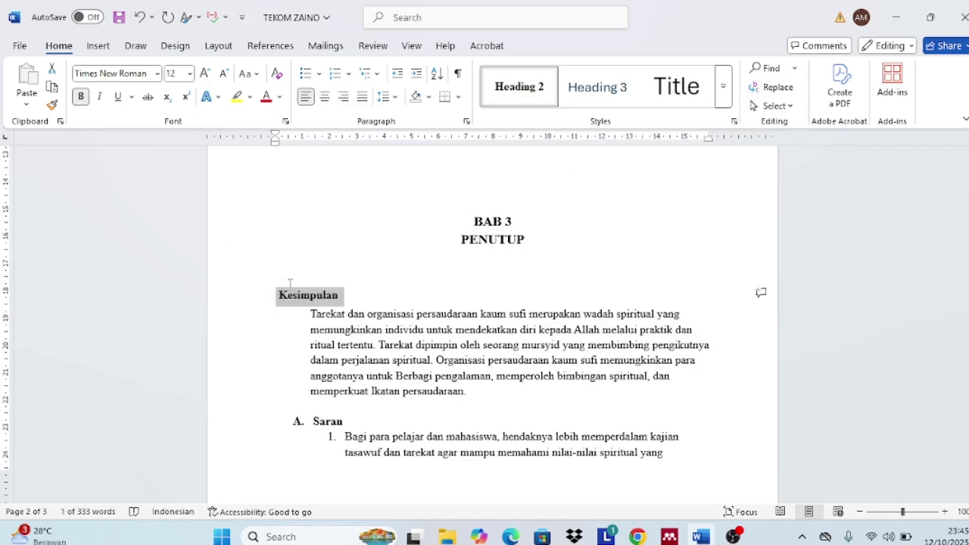
{"action": "left_click", "coordinate": [280, 295]}
{"action": "type", "text": "A."}
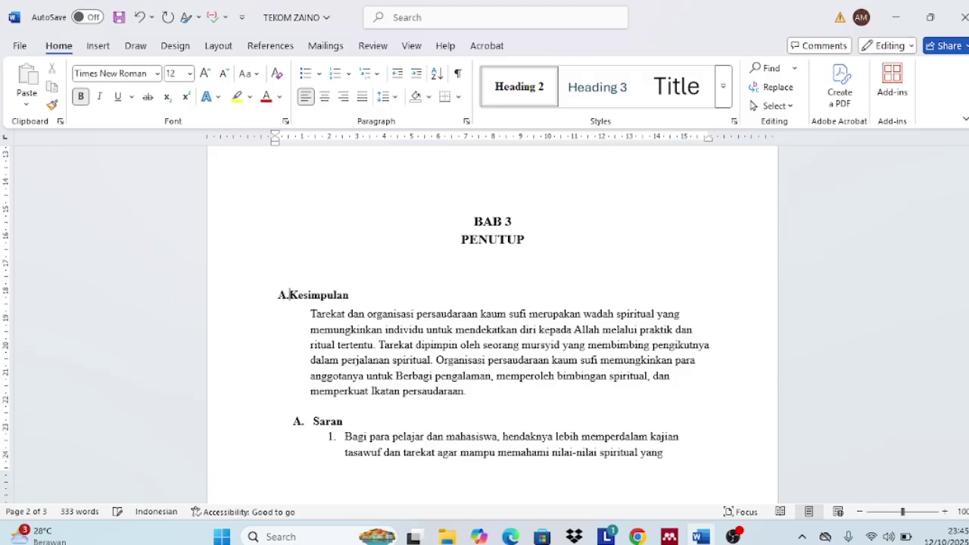
Apply the Heading 2 style to the subheading "Saran" and number it with the list letter "B.".
{"action": "scroll", "coordinate": [350, 352], "scroll_direction": "down", "scroll_amount": 2}
{"action": "double_click", "coordinate": [346, 352]}
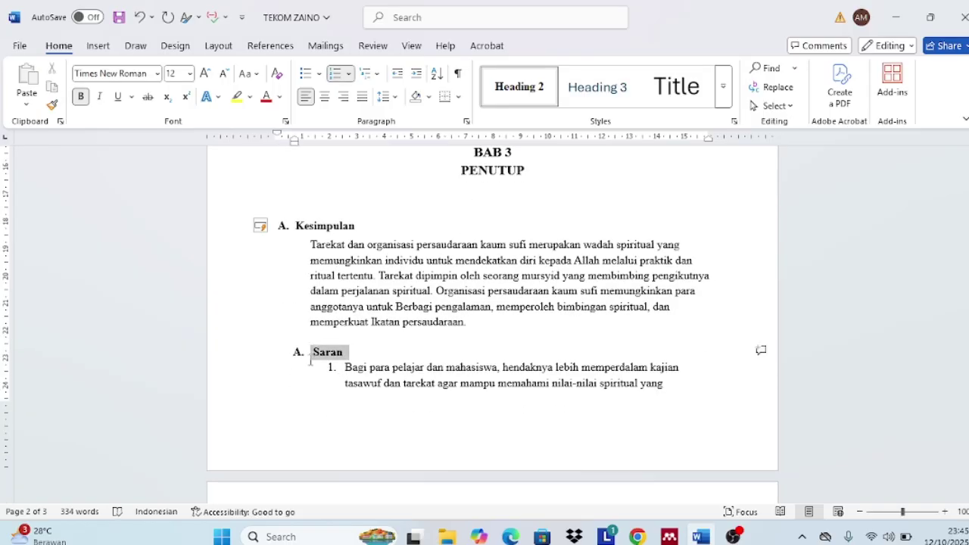
{"action": "left_click", "coordinate": [545, 104]}
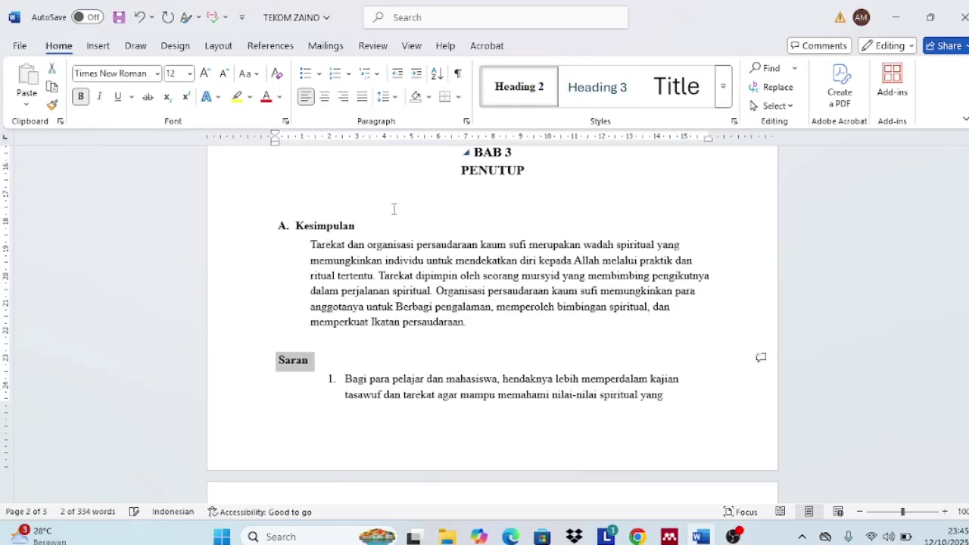
{"action": "left_click", "coordinate": [278, 363]}
{"action": "type", "text": "B "}
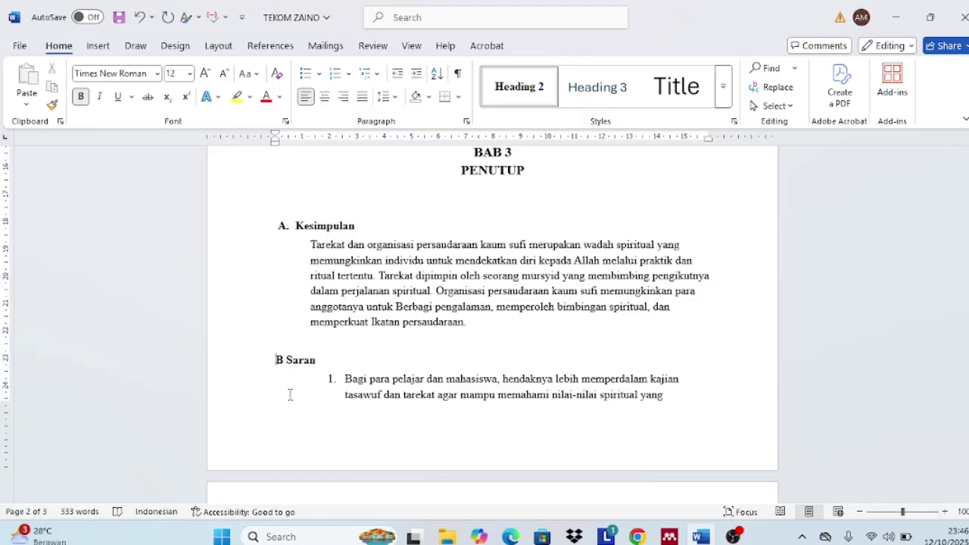
{"action": "type", "text": "."}
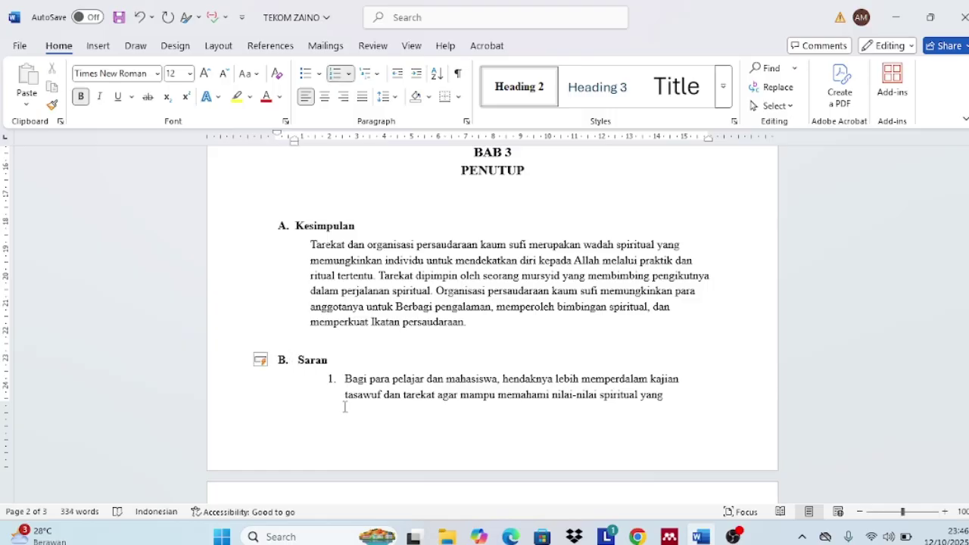
Insert a blank page before the "BAB 1" title at the beginning of the document.
{"action": "scroll", "coordinate": [344, 407], "scroll_direction": "down", "scroll_amount": 1}
{"action": "scroll", "coordinate": [344, 405], "scroll_direction": "up", "scroll_amount": 5}
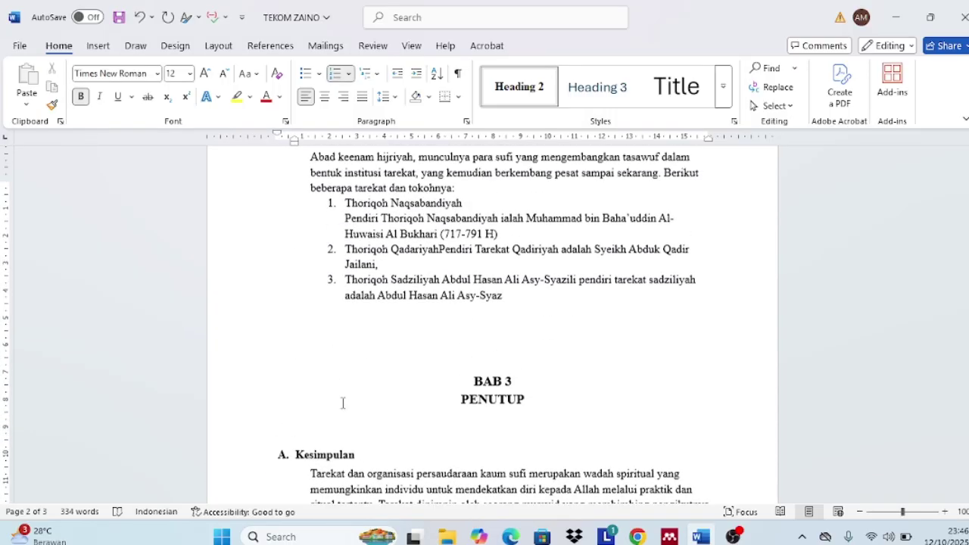
{"action": "scroll", "coordinate": [342, 403], "scroll_direction": "up", "scroll_amount": 15}
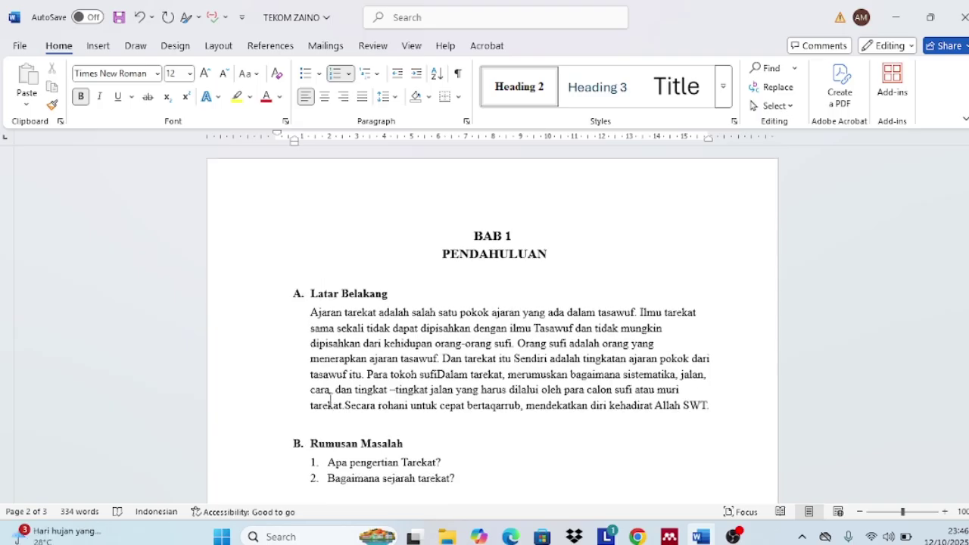
{"action": "left_click", "coordinate": [350, 240]}
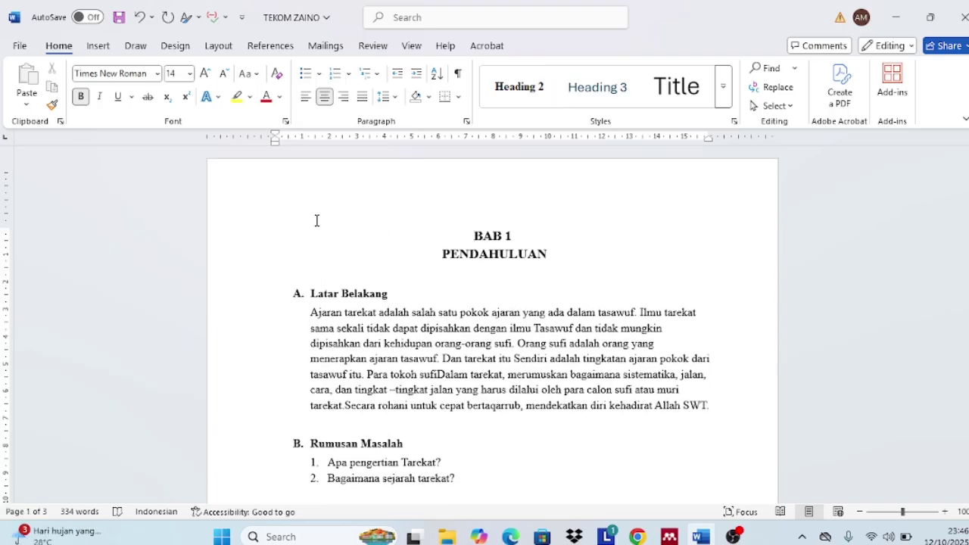
{"action": "left_click", "coordinate": [99, 46]}
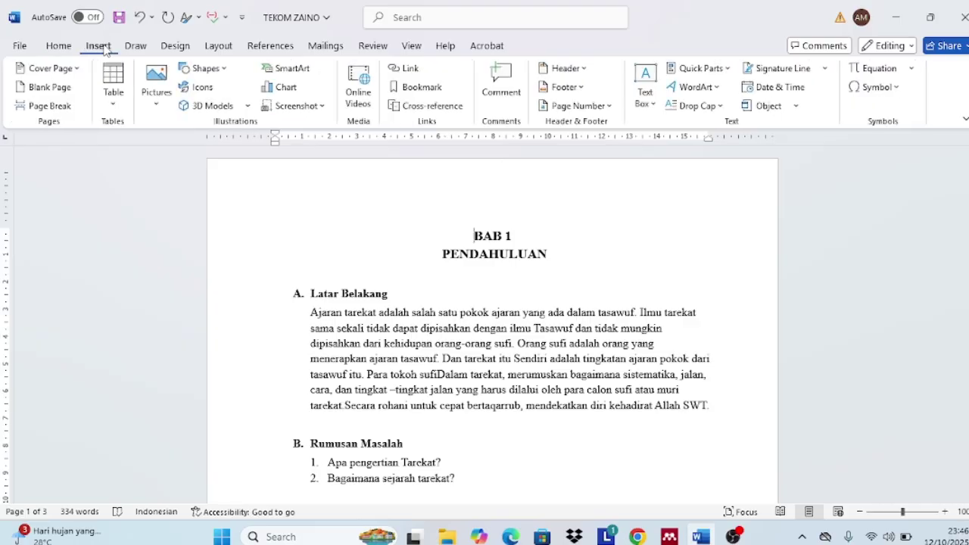
{"action": "left_click", "coordinate": [66, 91]}
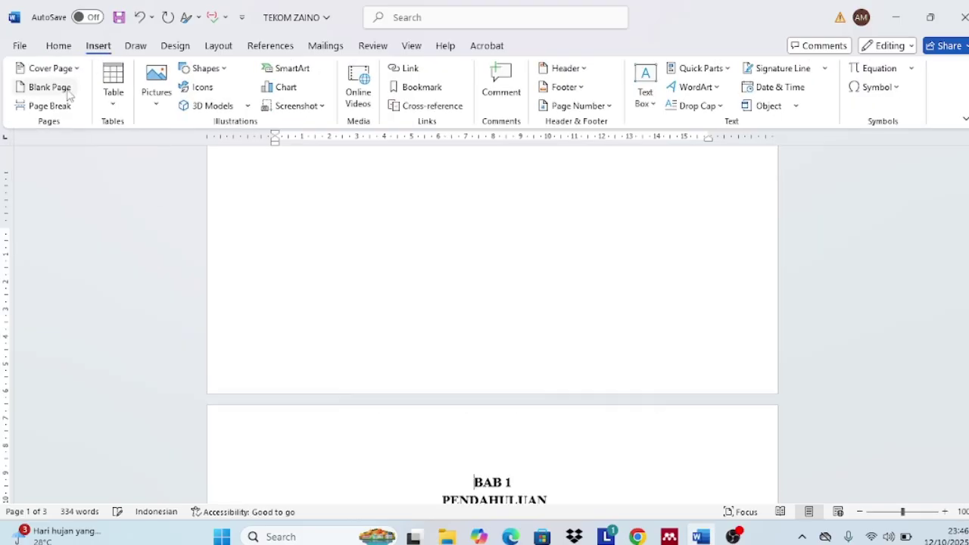
{"action": "scroll", "coordinate": [571, 266], "scroll_direction": "up", "scroll_amount": 3}
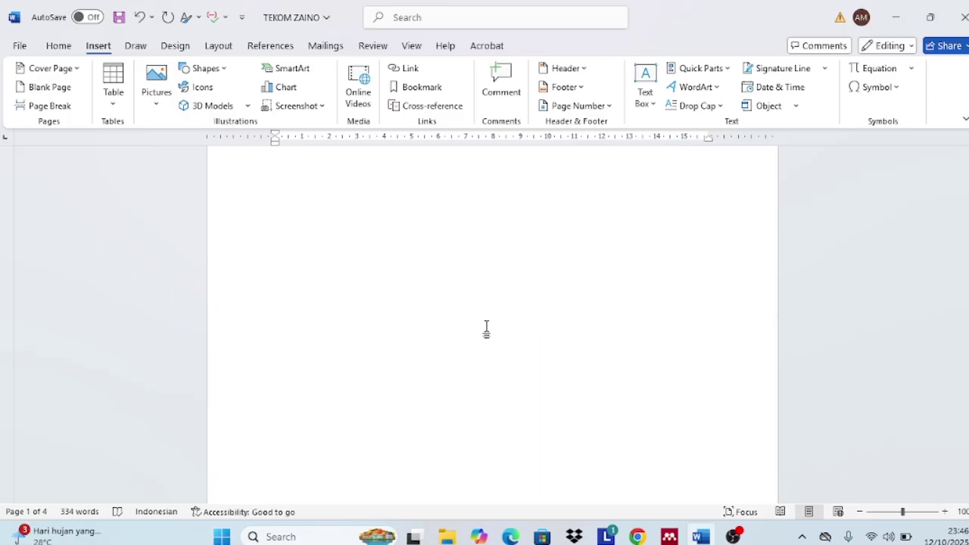
Insert the built-in Automatic Table 1 table of contents on the blank front page.
{"action": "left_click", "coordinate": [272, 47]}
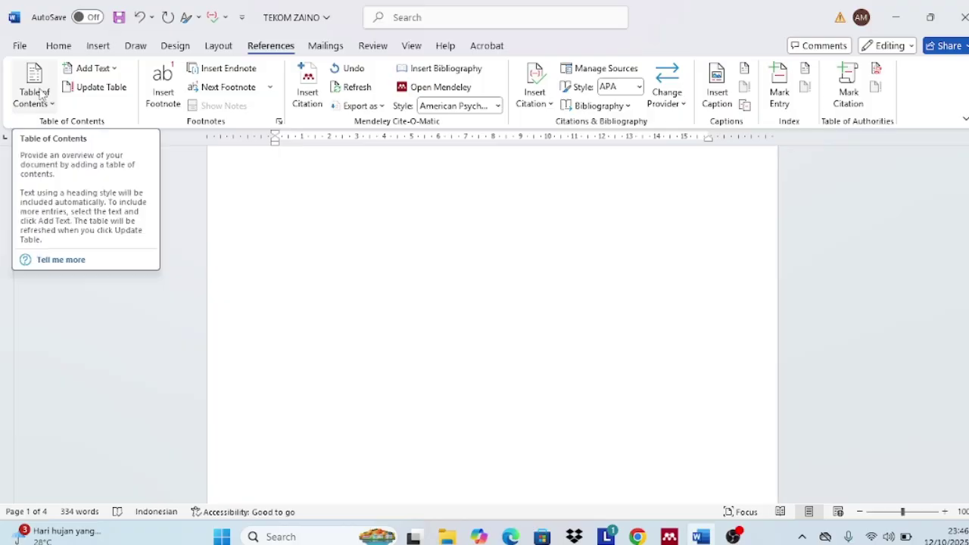
{"action": "left_click", "coordinate": [38, 93]}
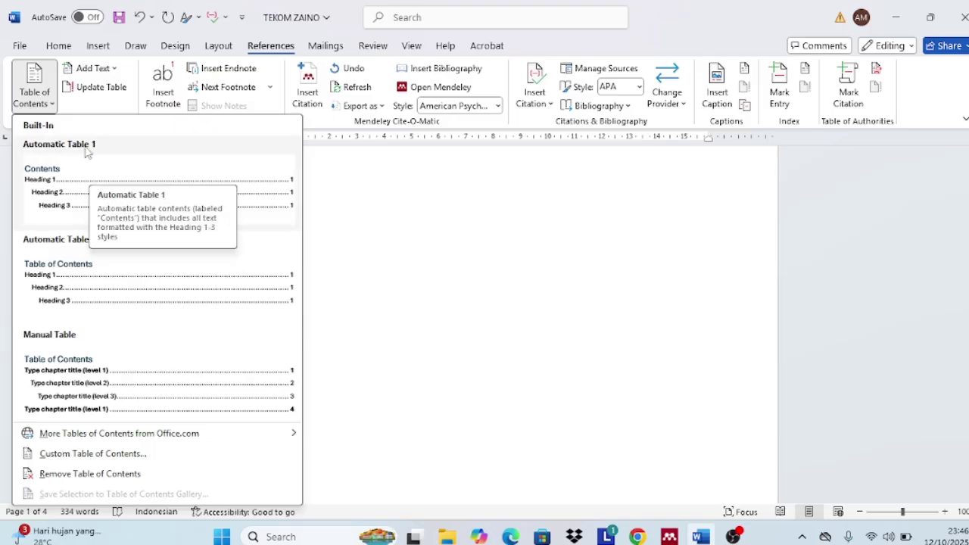
{"action": "left_click", "coordinate": [48, 182]}
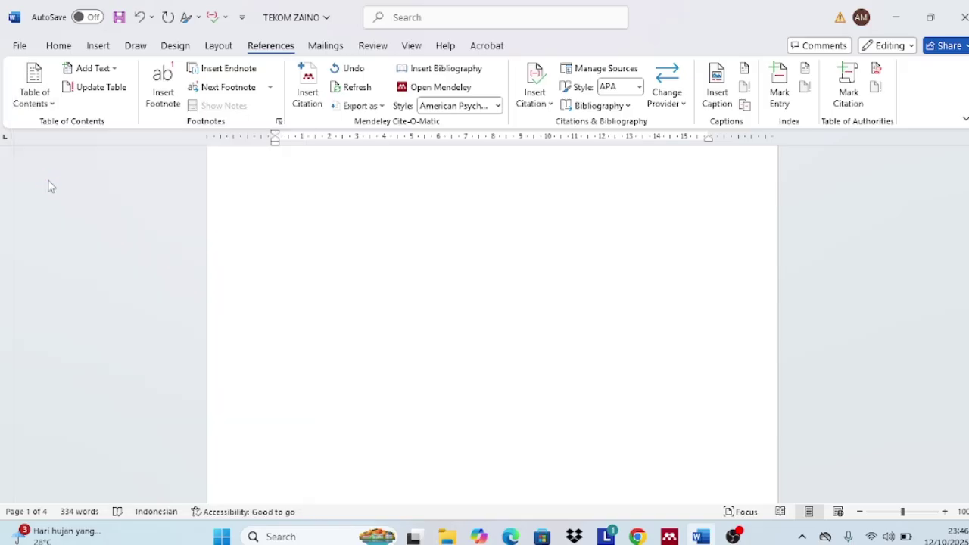
{"action": "scroll", "coordinate": [359, 241], "scroll_direction": "up", "scroll_amount": 3}
{"action": "scroll", "coordinate": [357, 205], "scroll_direction": "down", "scroll_amount": 3}
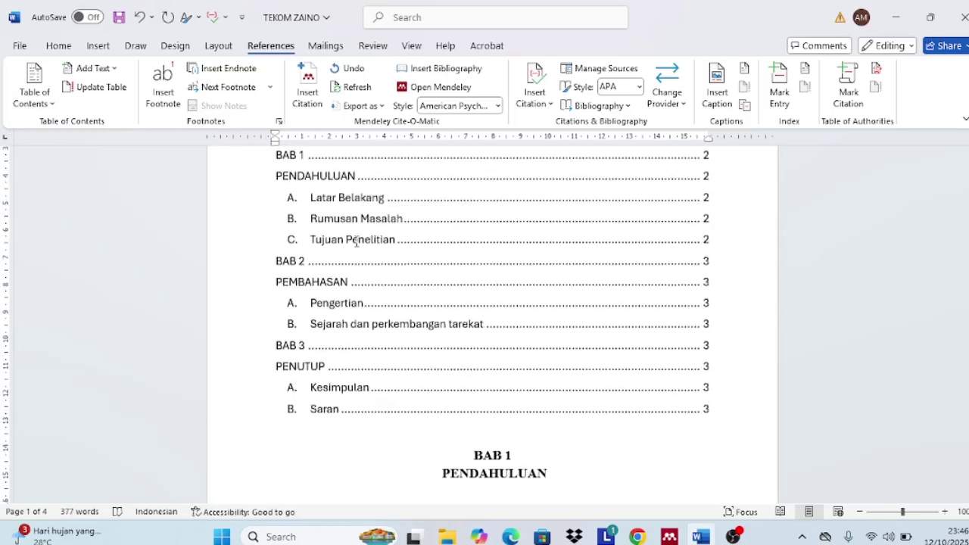
Add blank lines below the table of contents to push the "BAB 1" title further down.
{"action": "scroll", "coordinate": [405, 250], "scroll_direction": "up", "scroll_amount": 7}
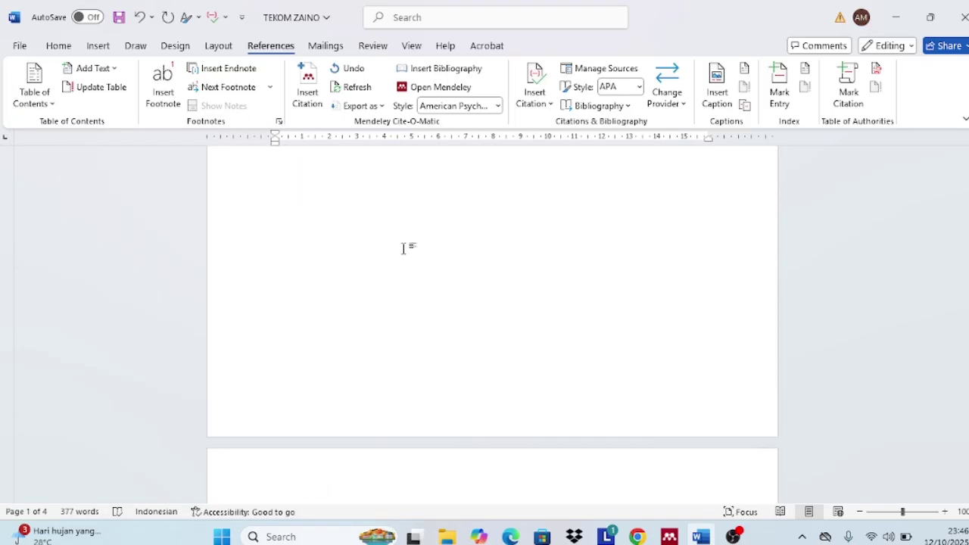
{"action": "scroll", "coordinate": [404, 266], "scroll_direction": "down", "scroll_amount": 2}
{"action": "scroll", "coordinate": [407, 298], "scroll_direction": "down", "scroll_amount": 2}
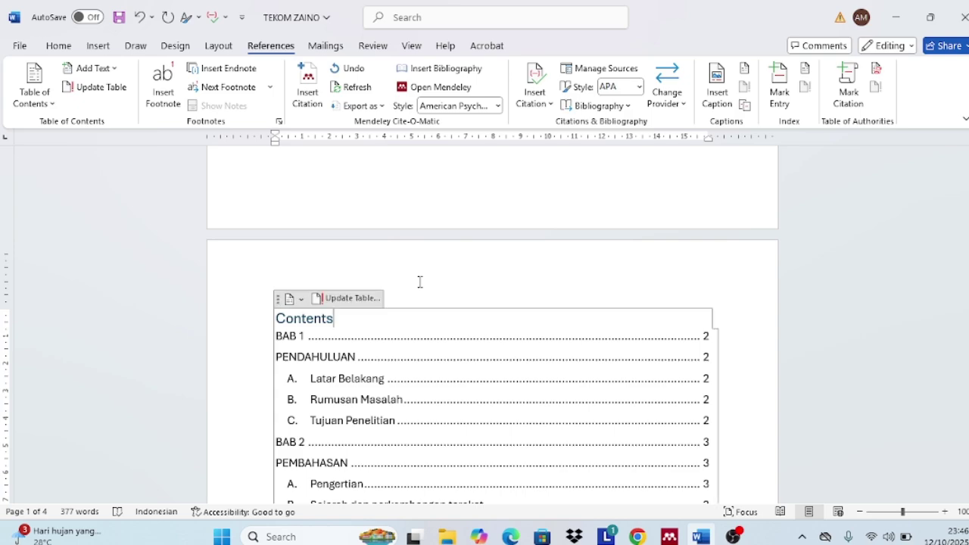
{"action": "left_click", "coordinate": [318, 277]}
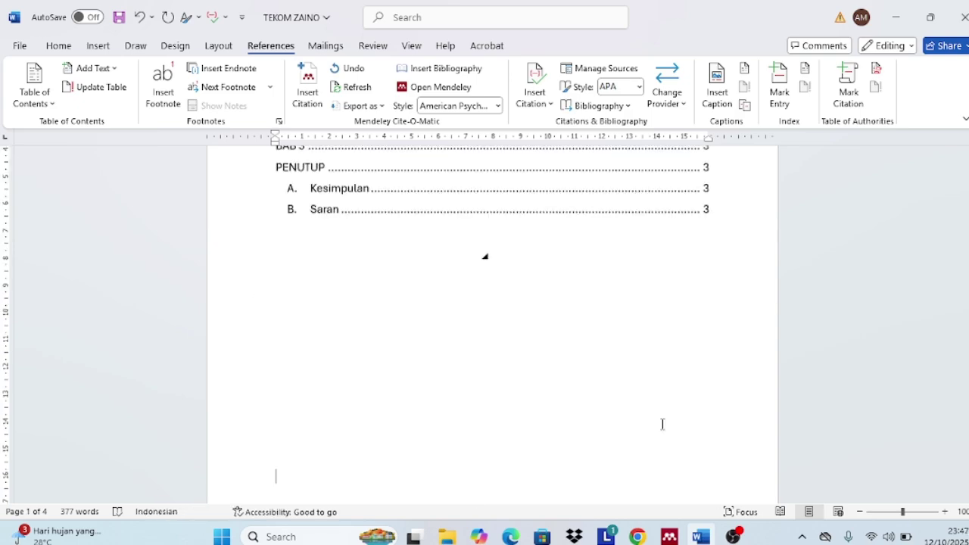
{"action": "scroll", "coordinate": [661, 424], "scroll_direction": "up", "scroll_amount": 5}
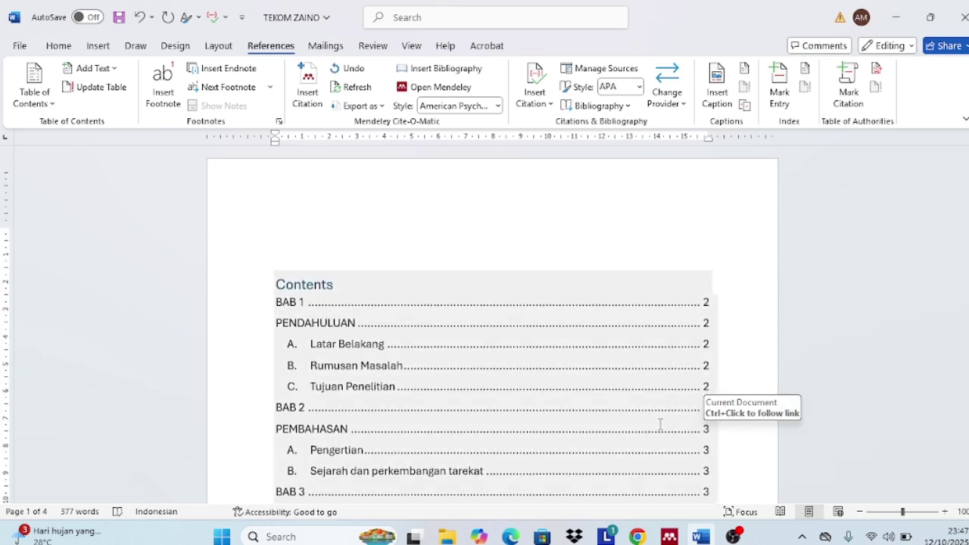
Replace the table of contents title "Contents" with "DAFTAR ISI".
{"action": "left_click", "coordinate": [405, 294]}
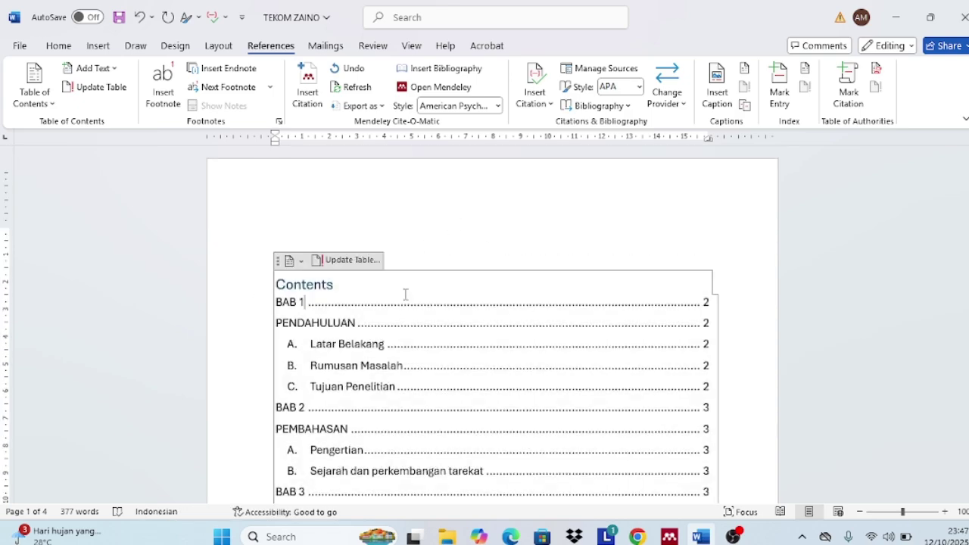
{"action": "left_click_drag", "start_coordinate": [340, 285], "coordinate": [269, 286]}
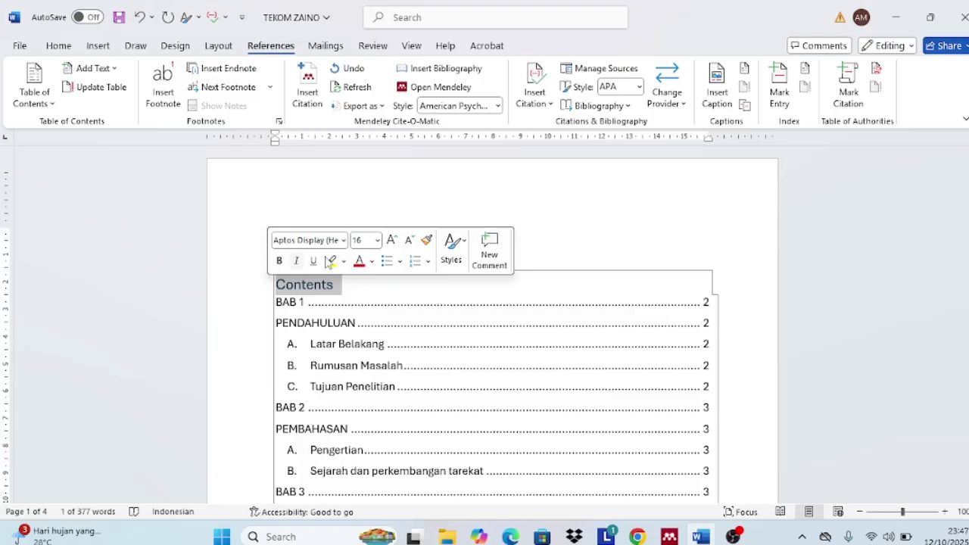
{"action": "type", "text": "DAFTAR"}
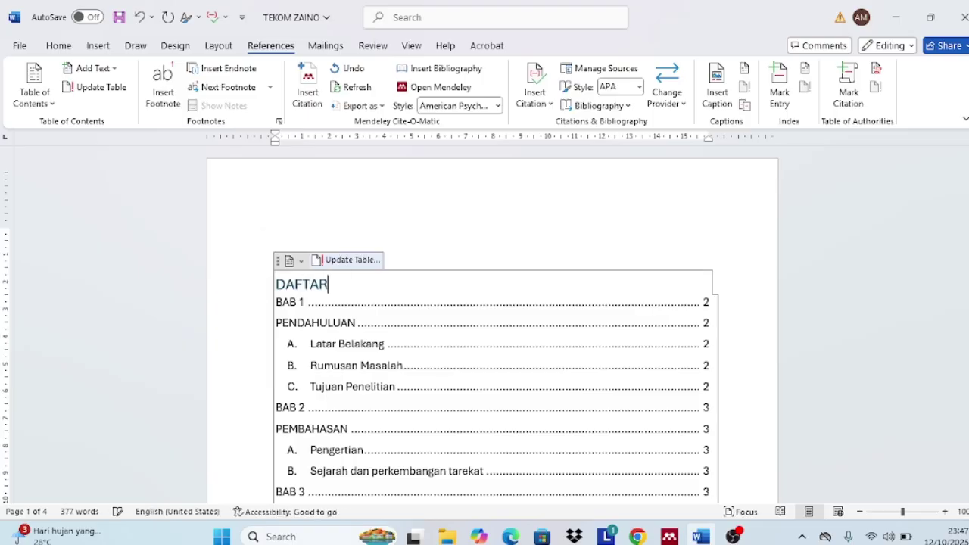
{"action": "type", "text": " ISI"}
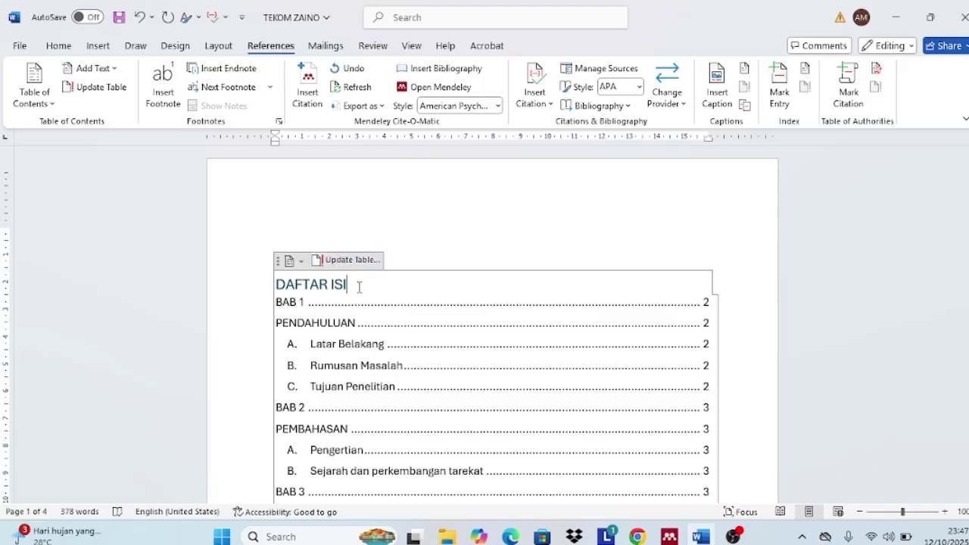
Center the "DAFTAR ISI" title and set its font color to black.
{"action": "key", "text": "shift+Home"}
{"action": "left_click", "coordinate": [60, 46]}
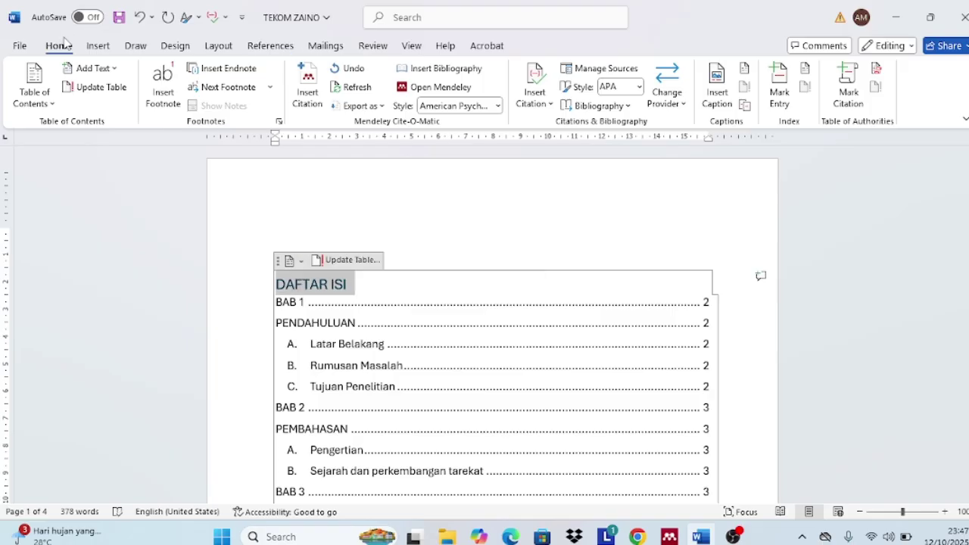
{"action": "left_click", "coordinate": [324, 96]}
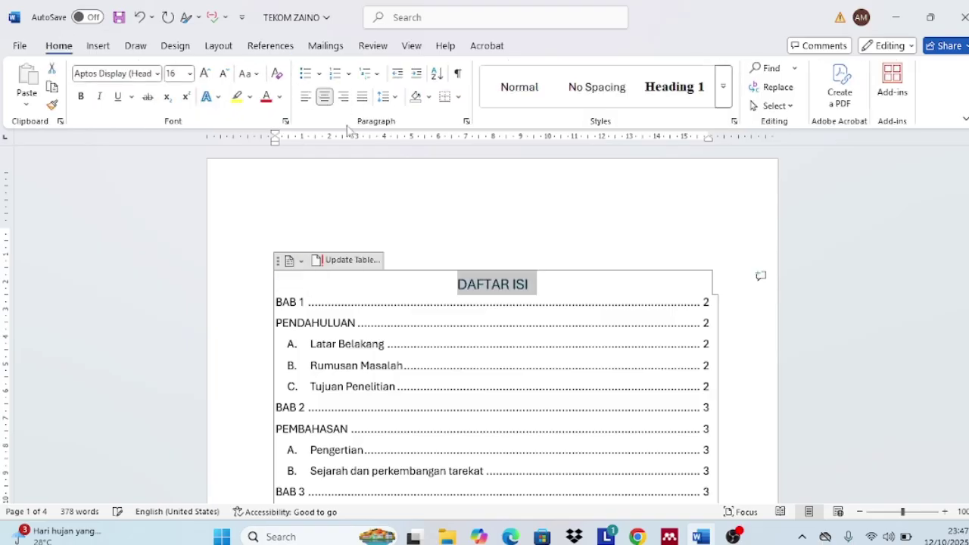
{"action": "left_click", "coordinate": [280, 97]}
{"action": "left_click", "coordinate": [282, 159]}
{"action": "left_click", "coordinate": [43, 282]}
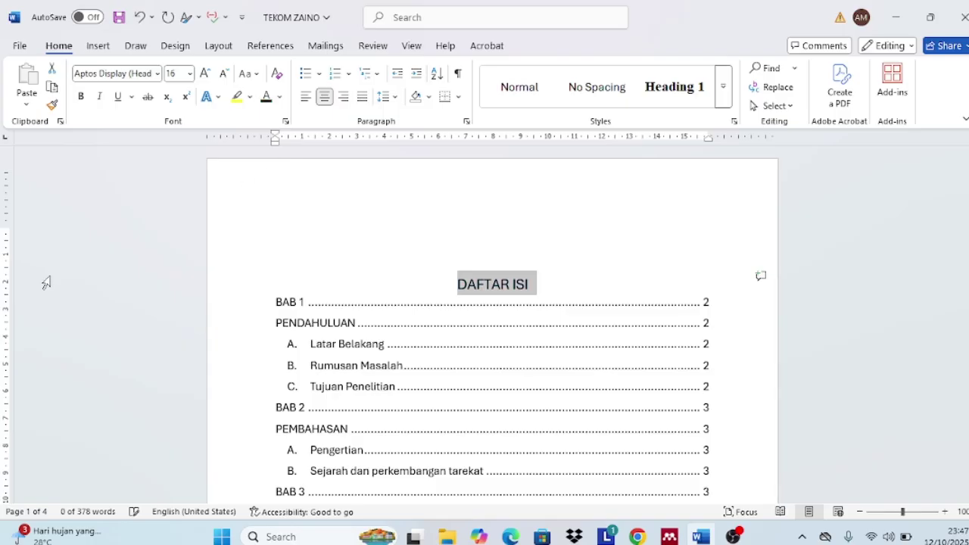
Set the whole table of contents, including the "DAFTAR ISI" title, to Times New Roman at size 12.
{"action": "scroll", "coordinate": [135, 318], "scroll_direction": "down", "scroll_amount": 2}
{"action": "left_click", "coordinate": [80, 311]}
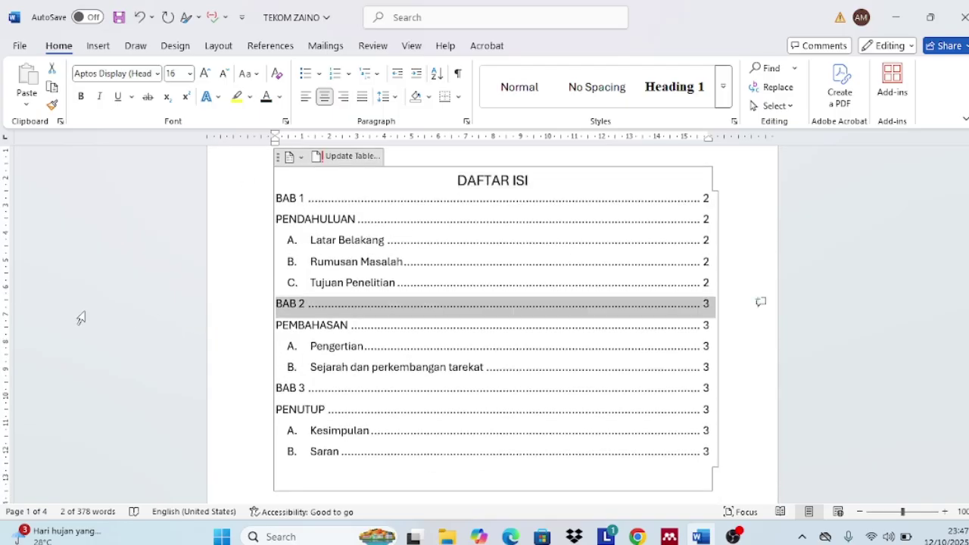
{"action": "scroll", "coordinate": [351, 173], "scroll_direction": "up", "scroll_amount": 2}
{"action": "left_click", "coordinate": [361, 291]}
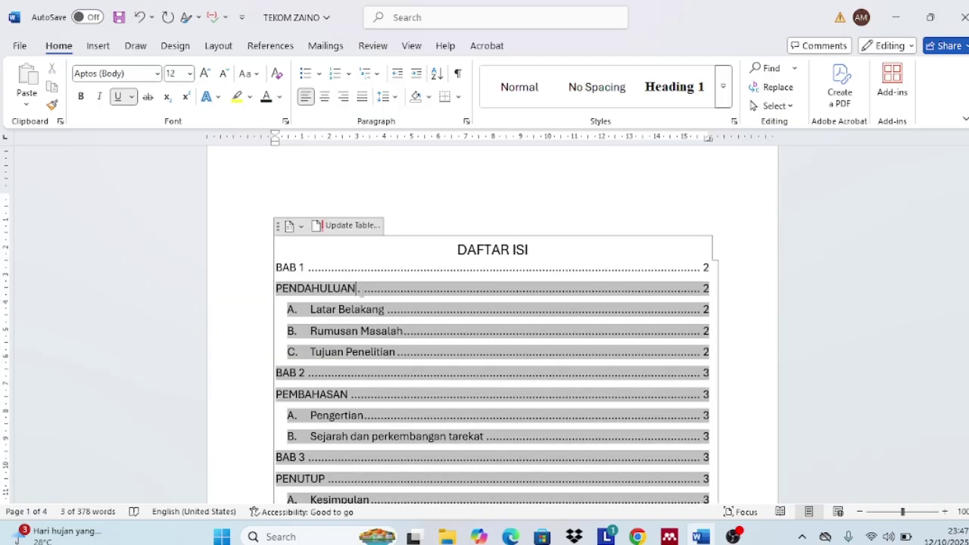
{"action": "key", "text": "ctrl+a"}
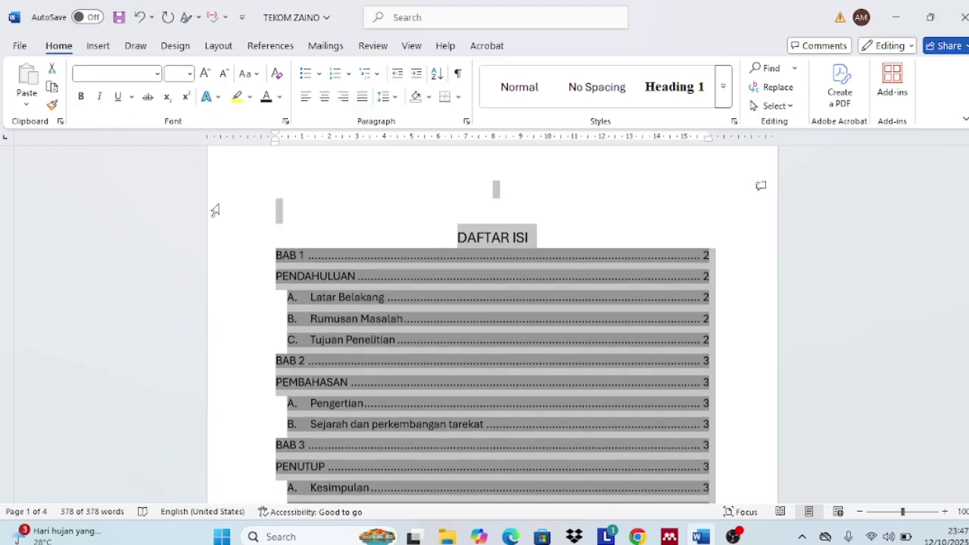
{"action": "scroll", "coordinate": [190, 219], "scroll_direction": "down", "scroll_amount": 5}
{"action": "scroll", "coordinate": [190, 227], "scroll_direction": "up", "scroll_amount": 5}
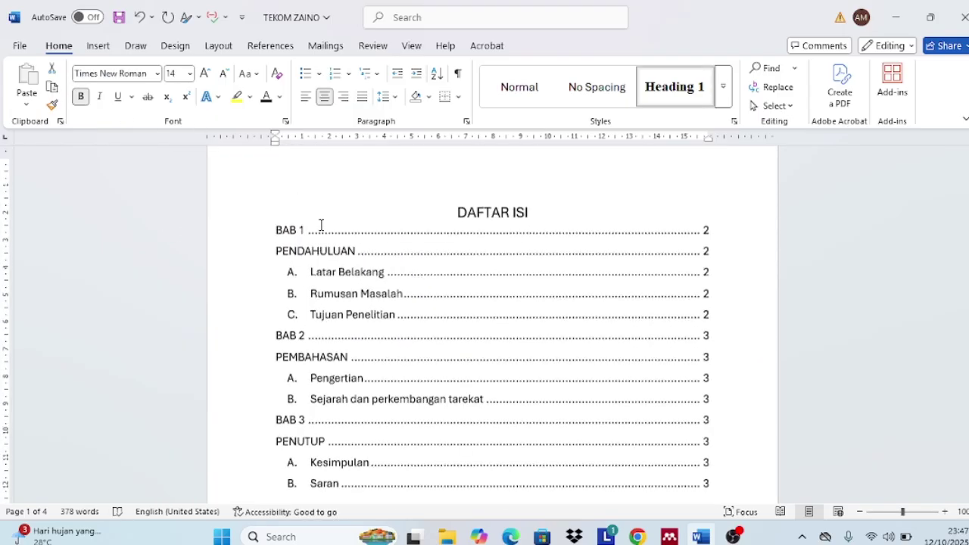
{"action": "left_click", "coordinate": [288, 228]}
{"action": "left_click_drag", "start_coordinate": [436, 219], "coordinate": [558, 258]}
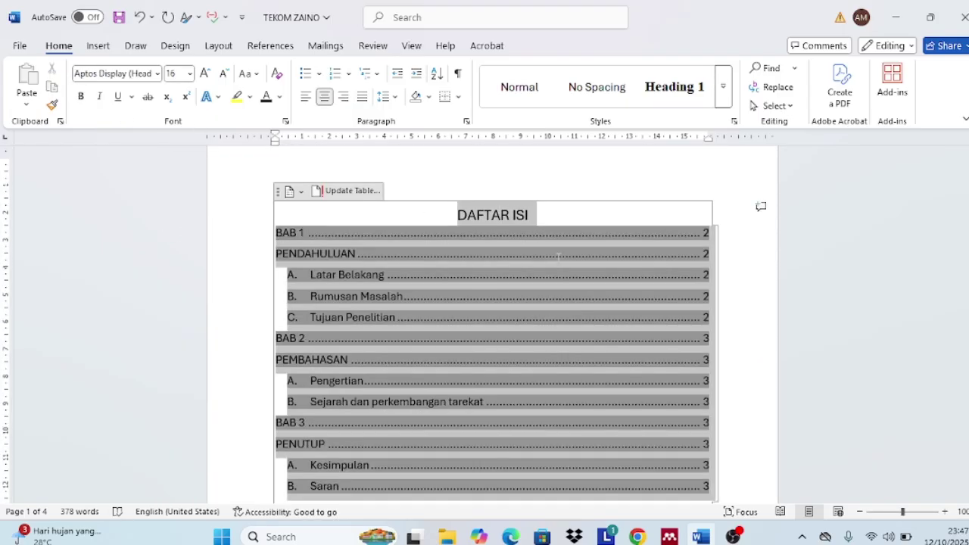
{"action": "left_click", "coordinate": [157, 73]}
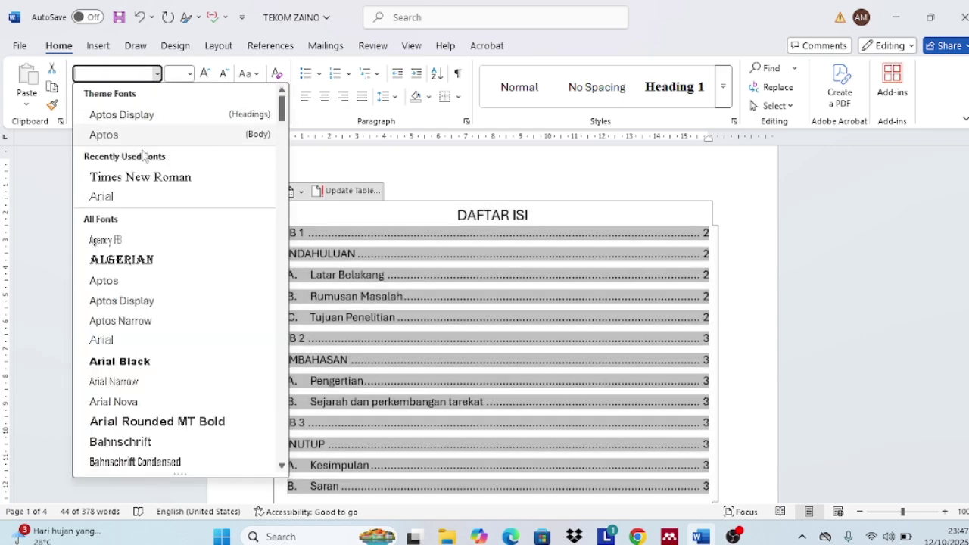
{"action": "left_click", "coordinate": [141, 177]}
{"action": "left_click", "coordinate": [189, 73]}
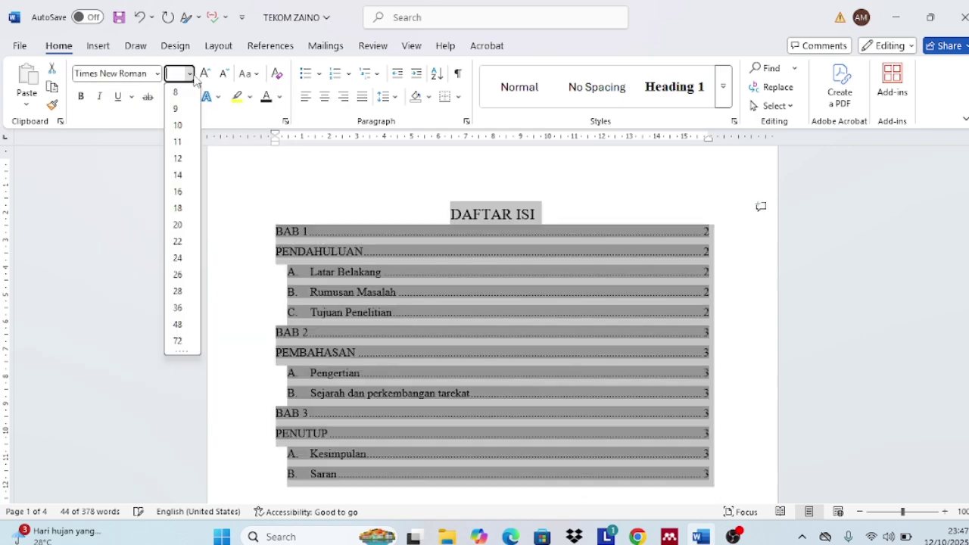
{"action": "left_click", "coordinate": [182, 160]}
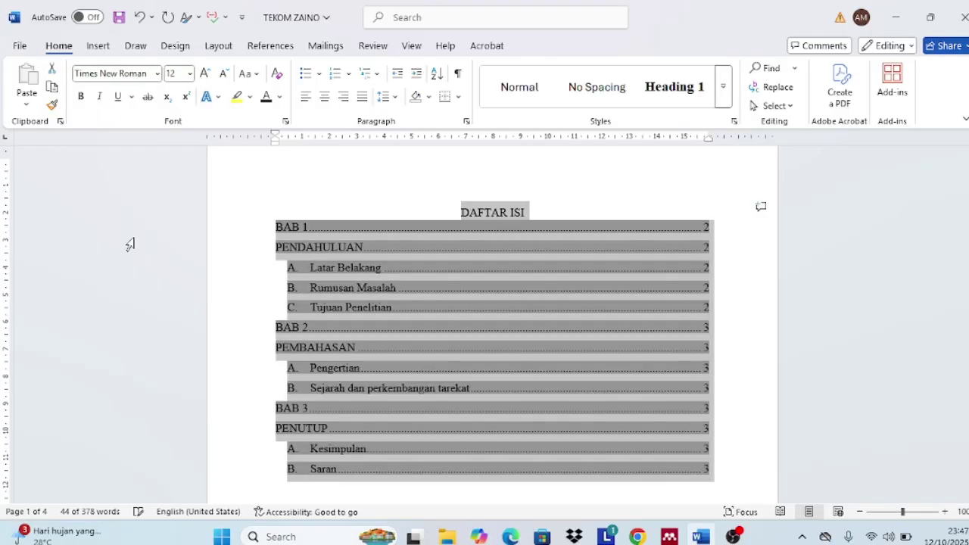
{"action": "left_click", "coordinate": [126, 243]}
Add blank lines above the "BAB 1" title so that the chapter starts on the second page.
{"action": "scroll", "coordinate": [375, 286], "scroll_direction": "down", "scroll_amount": 3}
{"action": "scroll", "coordinate": [375, 286], "scroll_direction": "down", "scroll_amount": 10}
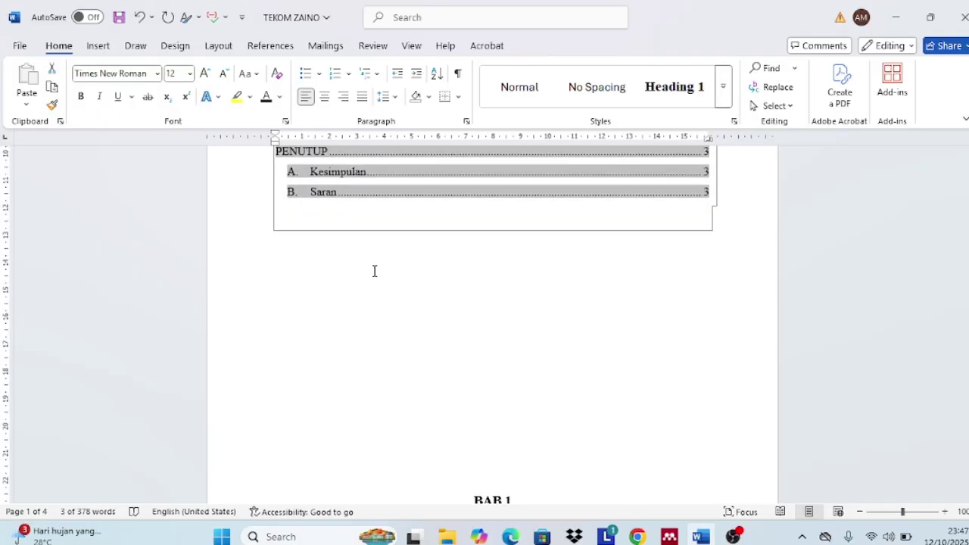
{"action": "scroll", "coordinate": [398, 276], "scroll_direction": "up", "scroll_amount": 1}
{"action": "left_click", "coordinate": [397, 276]}
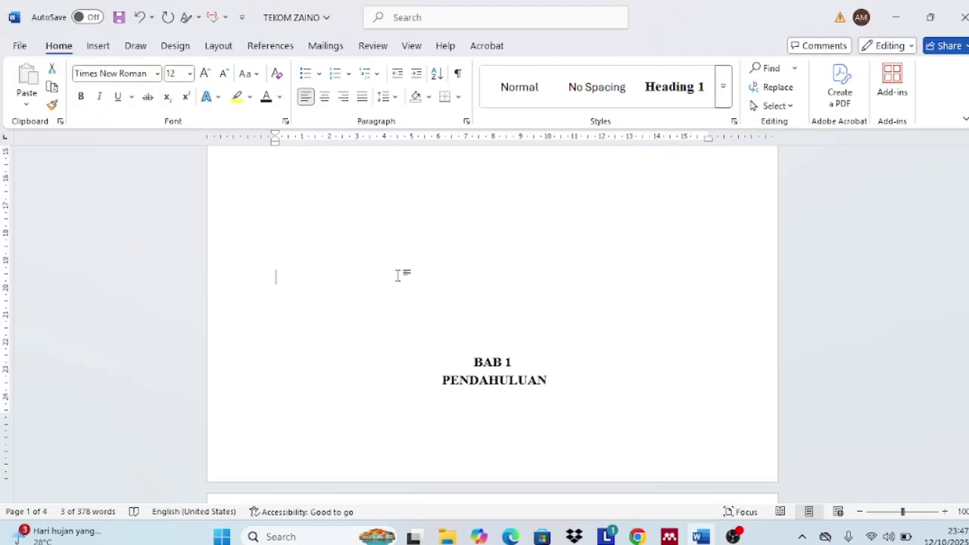
{"action": "key", "text": "Return"}
{"action": "scroll", "coordinate": [493, 264], "scroll_direction": "down", "scroll_amount": 5}
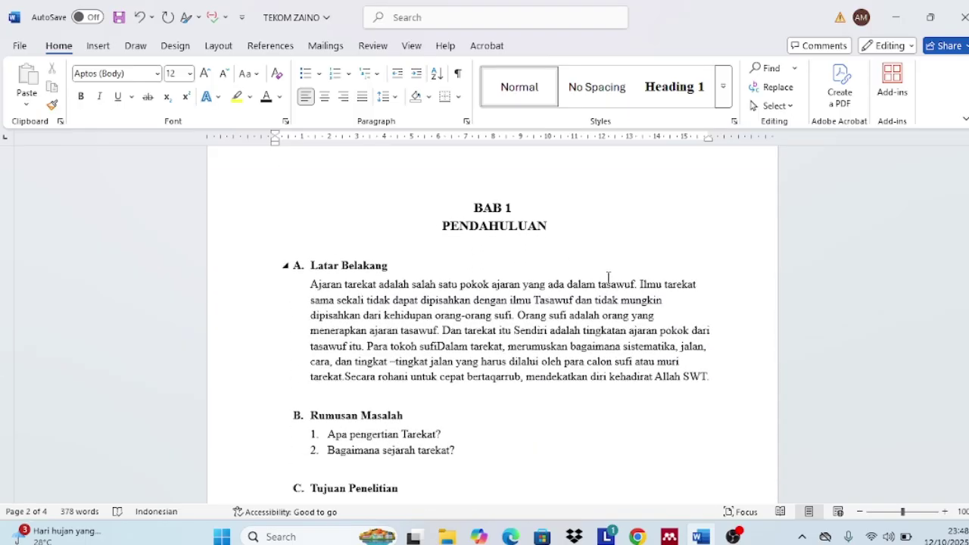
Review the page layout and text of the chapters "BAB 1" and "BAB 2".
{"action": "scroll", "coordinate": [608, 277], "scroll_direction": "down", "scroll_amount": 5}
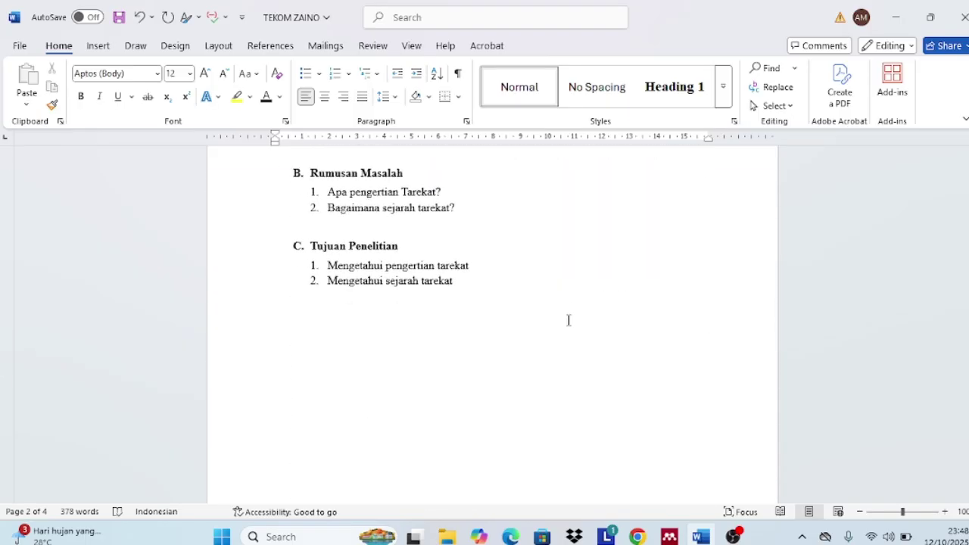
{"action": "scroll", "coordinate": [569, 320], "scroll_direction": "down", "scroll_amount": 5}
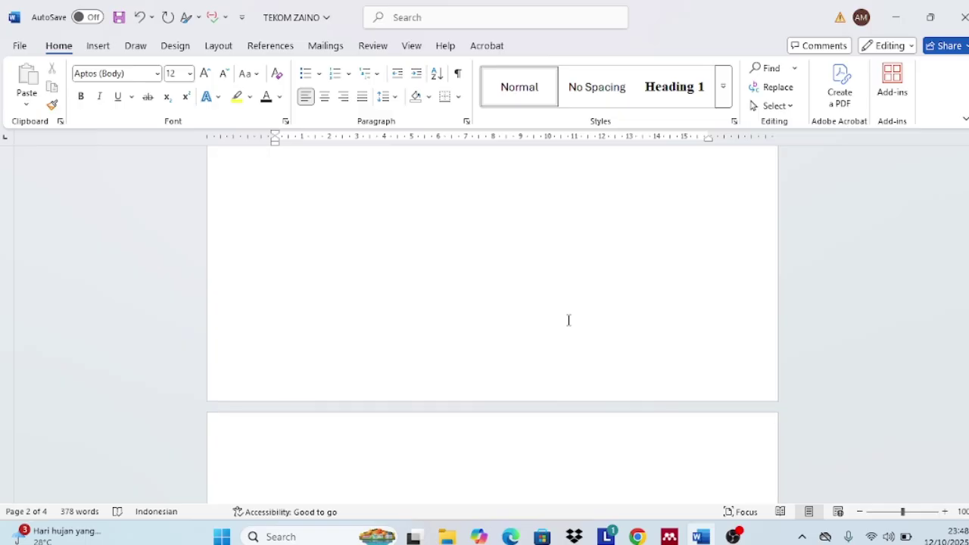
{"action": "scroll", "coordinate": [568, 320], "scroll_direction": "down", "scroll_amount": 5}
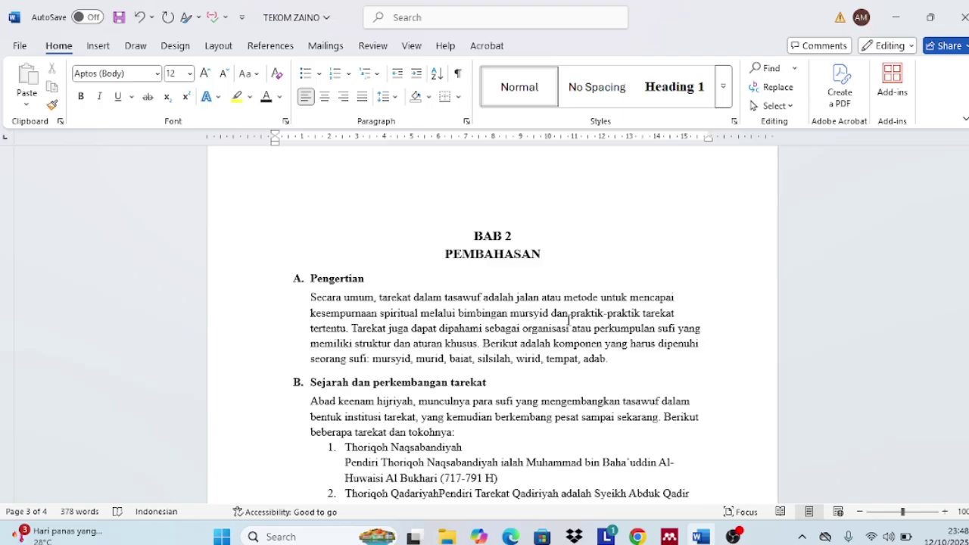
{"action": "scroll", "coordinate": [568, 320], "scroll_direction": "down", "scroll_amount": 3}
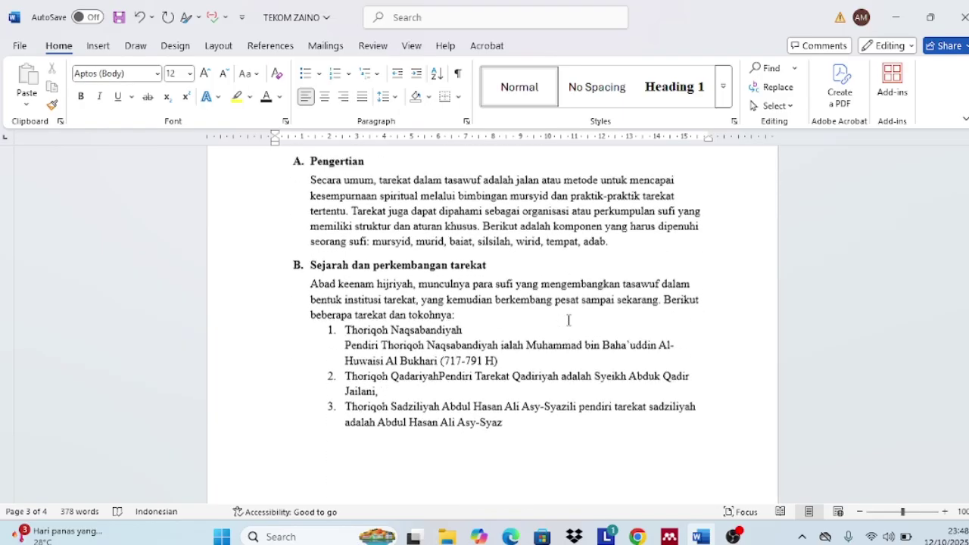
{"action": "scroll", "coordinate": [569, 320], "scroll_direction": "up", "scroll_amount": 1}
{"action": "scroll", "coordinate": [568, 322], "scroll_direction": "up", "scroll_amount": 2}
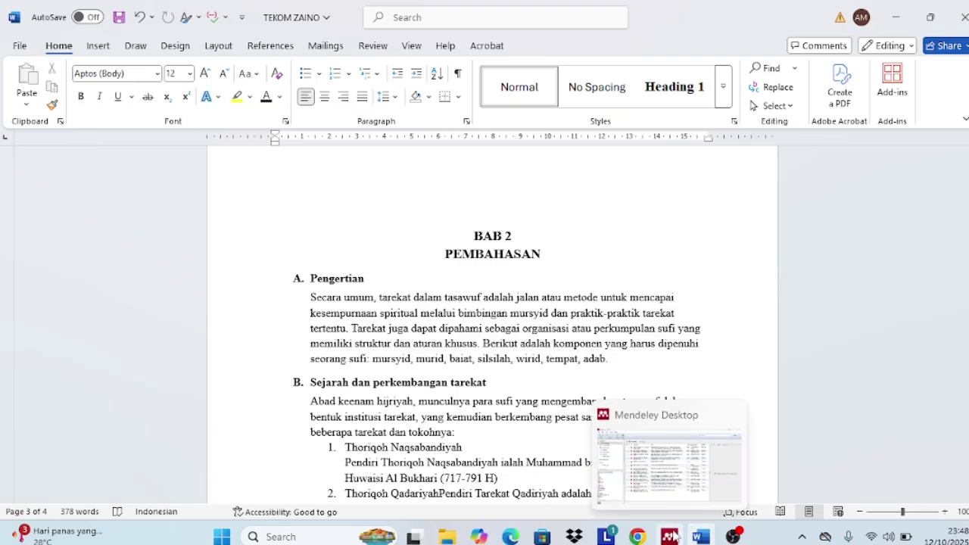
Switch to Mendeley Desktop and add the file "tasawwuf falsafi" from the Downloads folder to the library.
{"action": "left_click", "coordinate": [893, 16]}
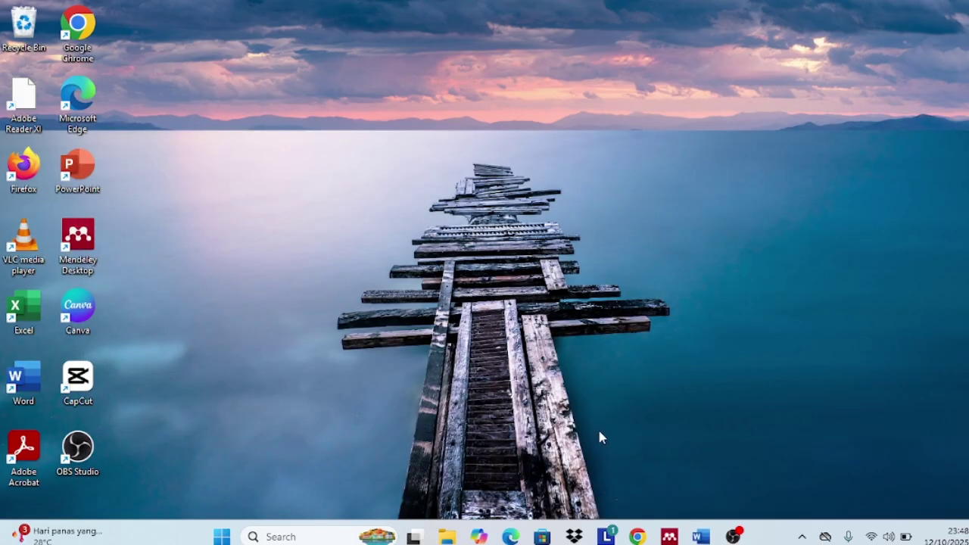
{"action": "left_click", "coordinate": [669, 537]}
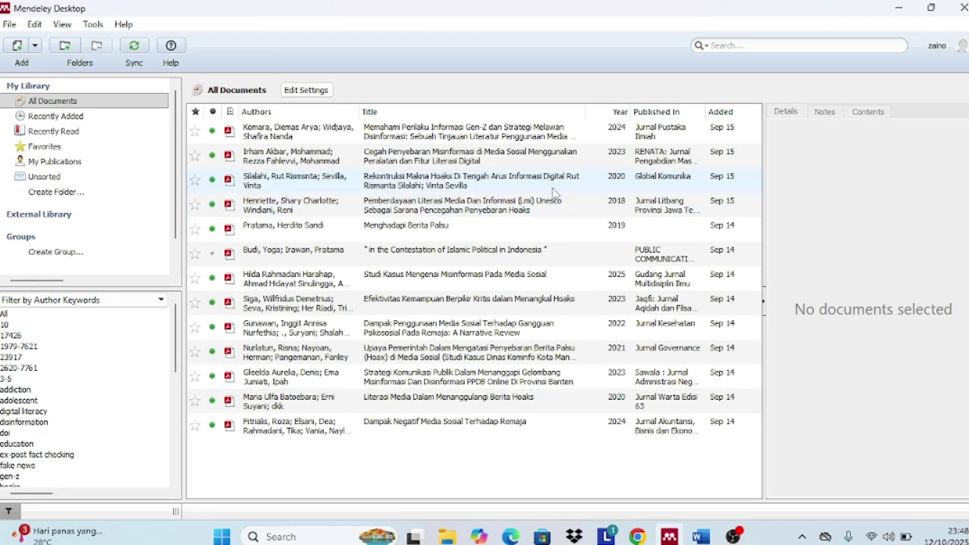
{"action": "left_click", "coordinate": [18, 46]}
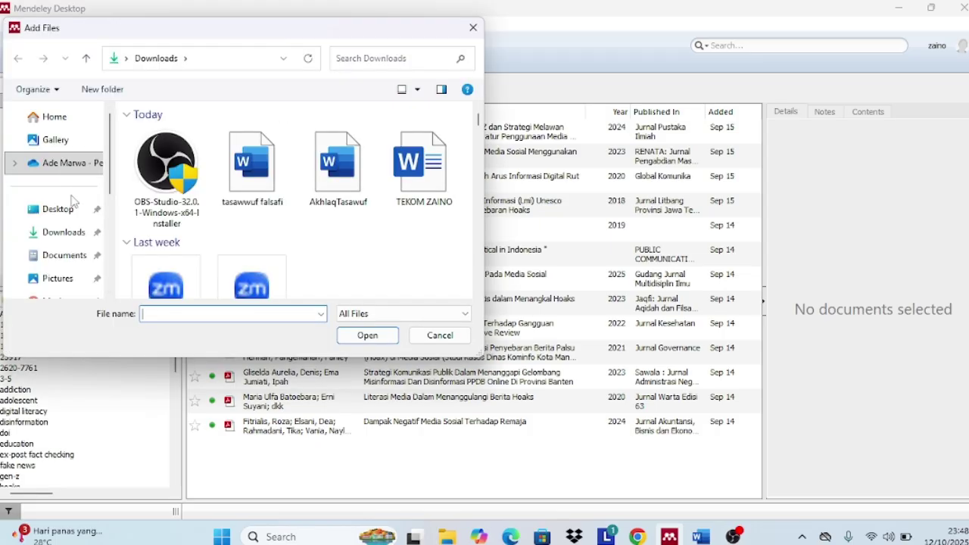
{"action": "scroll", "coordinate": [73, 200], "scroll_direction": "down", "scroll_amount": 1}
{"action": "left_click", "coordinate": [76, 158]}
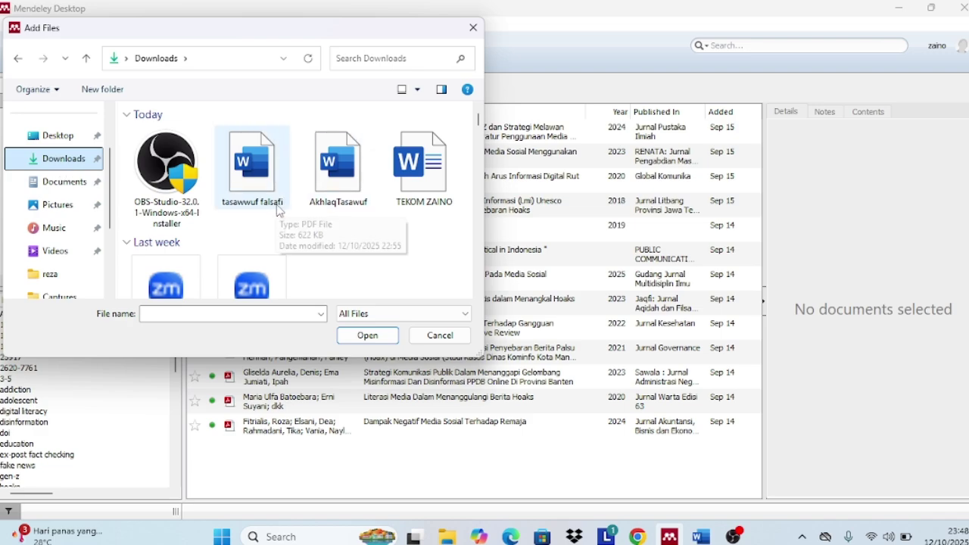
{"action": "double_click", "coordinate": [253, 194]}
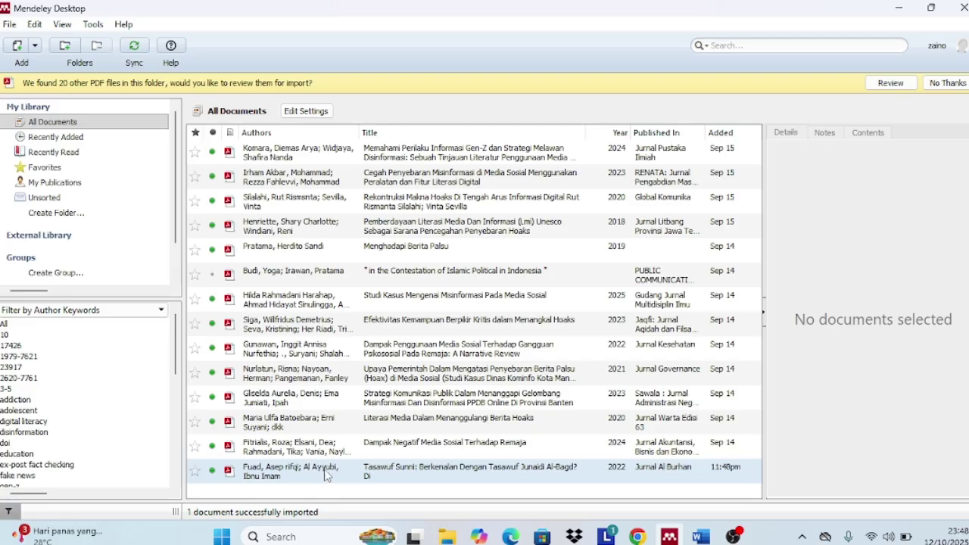
Open the newly added article "Tasawuf Sunni", examine its first page and its bibliographic details, and close it.
{"action": "left_click", "coordinate": [467, 482]}
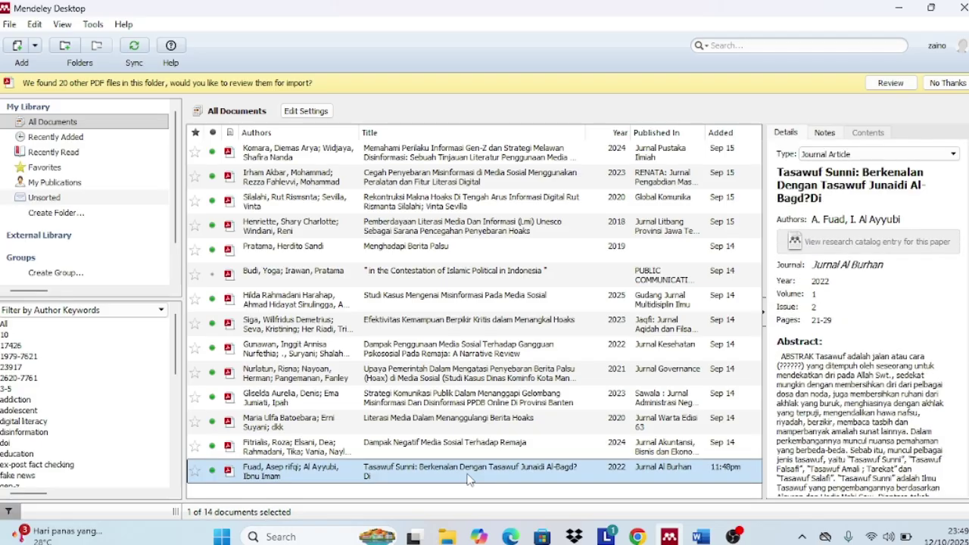
{"action": "double_click", "coordinate": [470, 479]}
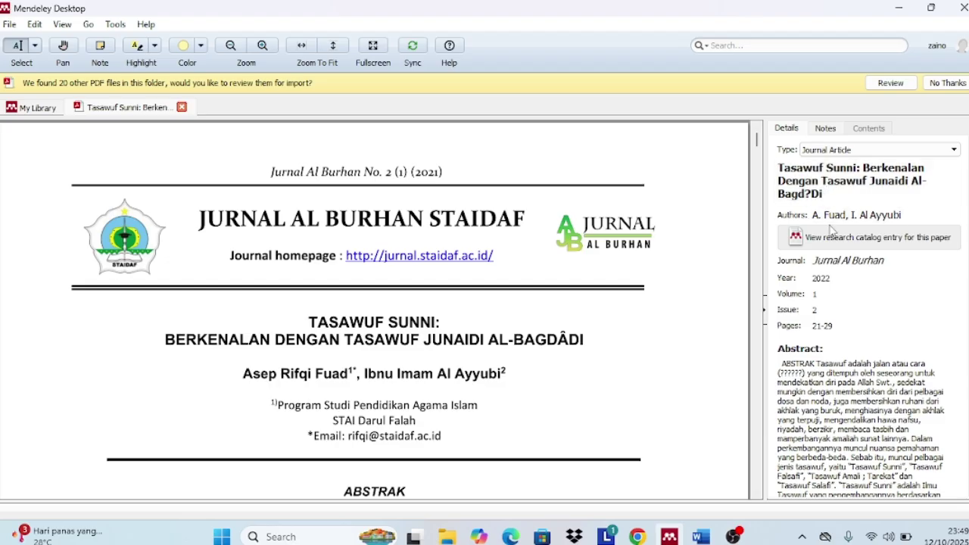
{"action": "scroll", "coordinate": [564, 329], "scroll_direction": "down", "scroll_amount": 2}
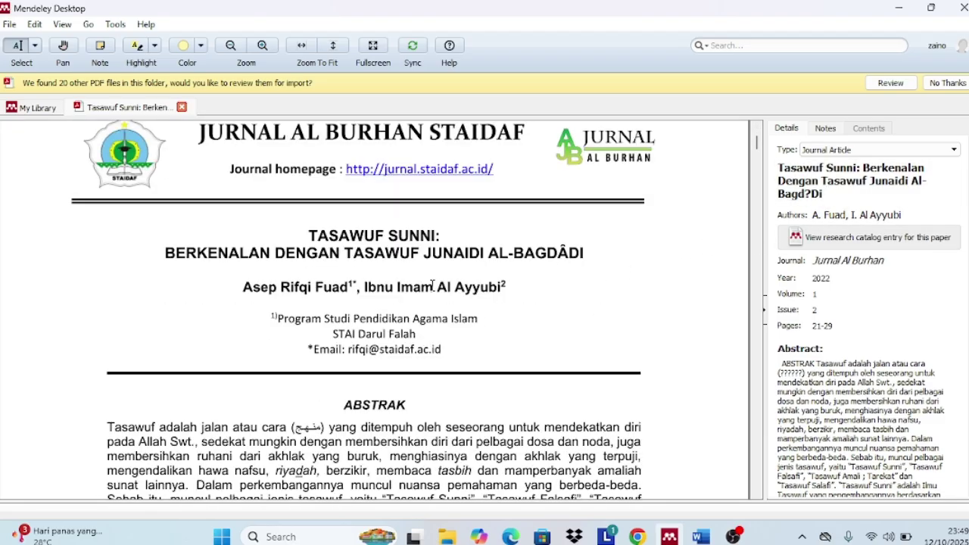
{"action": "scroll", "coordinate": [895, 269], "scroll_direction": "down", "scroll_amount": 3}
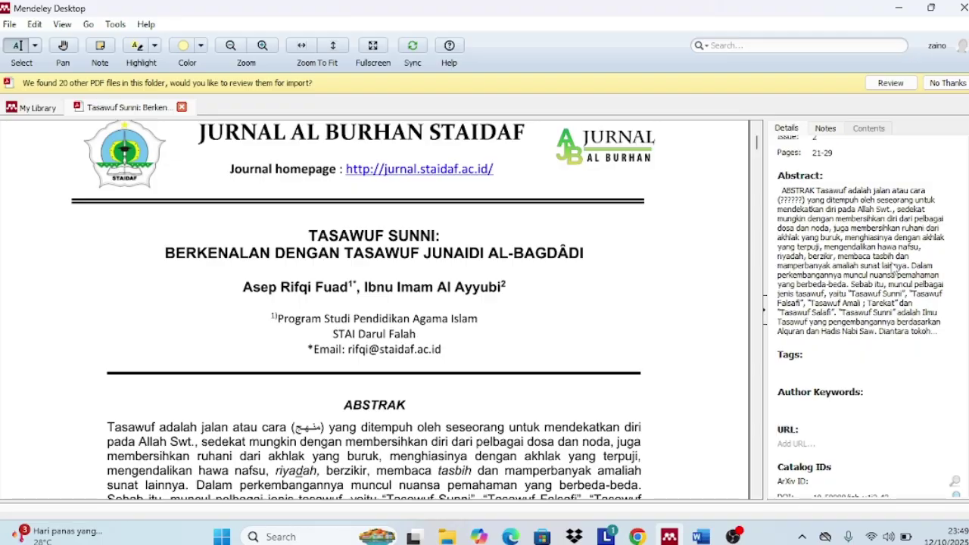
{"action": "scroll", "coordinate": [507, 326], "scroll_direction": "down", "scroll_amount": 2}
{"action": "scroll", "coordinate": [628, 314], "scroll_direction": "up", "scroll_amount": 4}
{"action": "scroll", "coordinate": [835, 274], "scroll_direction": "up", "scroll_amount": 3}
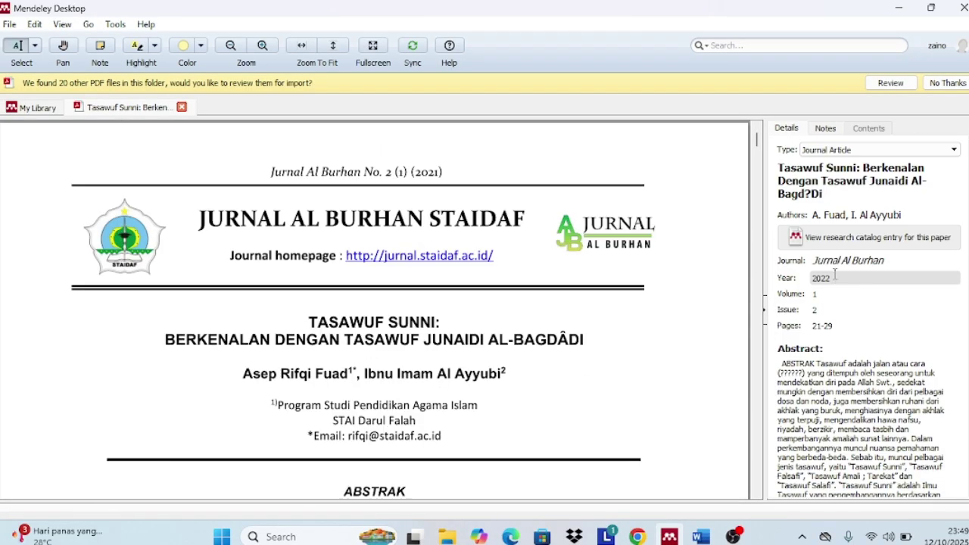
{"action": "left_click", "coordinate": [182, 108]}
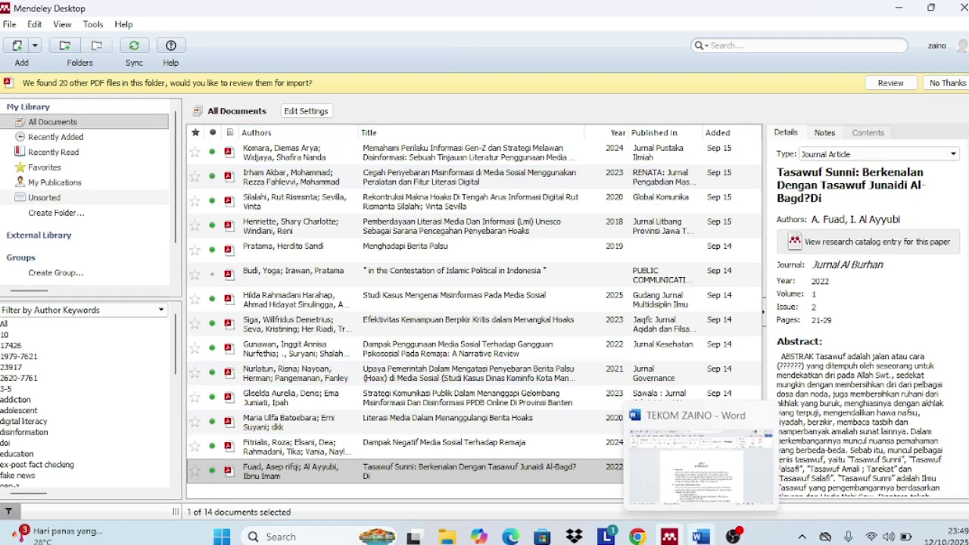
Switch to Word and insert a Mendeley citation of the "Tasawuf Sunni" article, searching for "tasa", at the end of the "Pengertian" paragraph.
{"action": "left_click", "coordinate": [701, 537]}
{"action": "scroll", "coordinate": [534, 304], "scroll_direction": "down", "scroll_amount": 8}
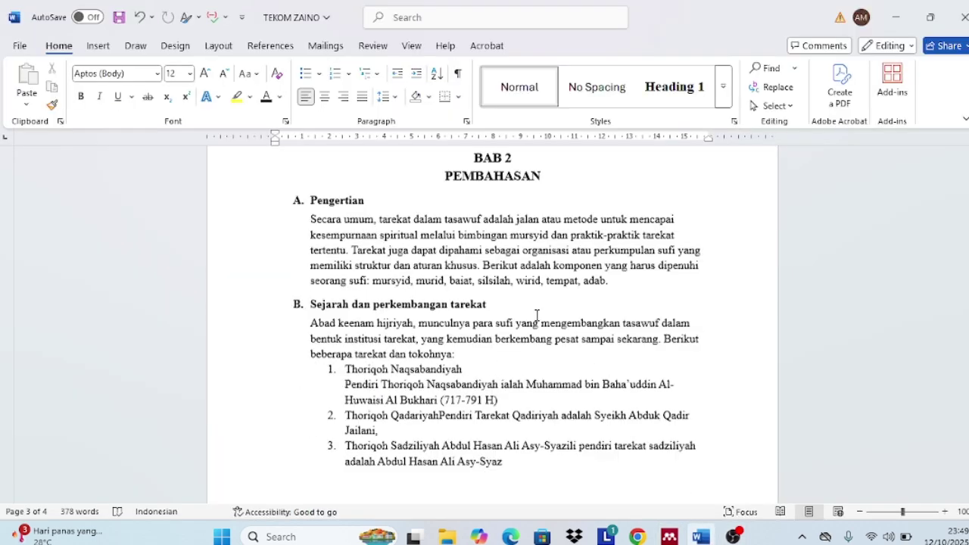
{"action": "scroll", "coordinate": [534, 305], "scroll_direction": "down", "scroll_amount": 3}
{"action": "left_click", "coordinate": [487, 311]}
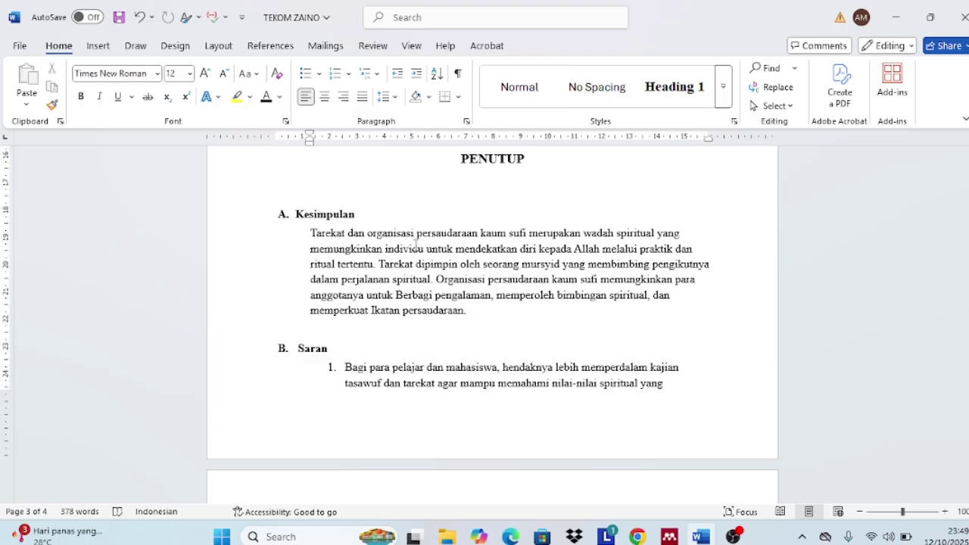
{"action": "scroll", "coordinate": [417, 246], "scroll_direction": "up", "scroll_amount": 18}
{"action": "scroll", "coordinate": [769, 259], "scroll_direction": "down", "scroll_amount": 6}
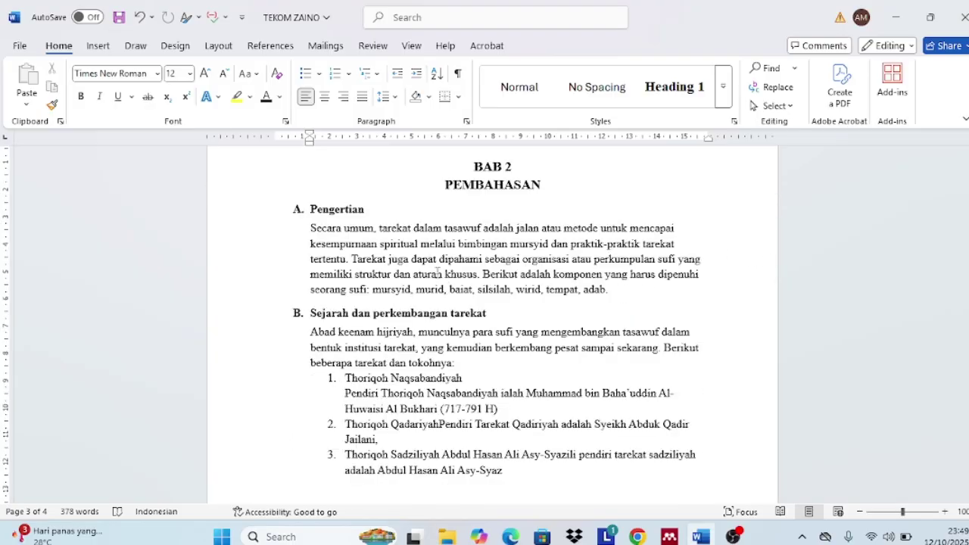
{"action": "left_click", "coordinate": [270, 46]}
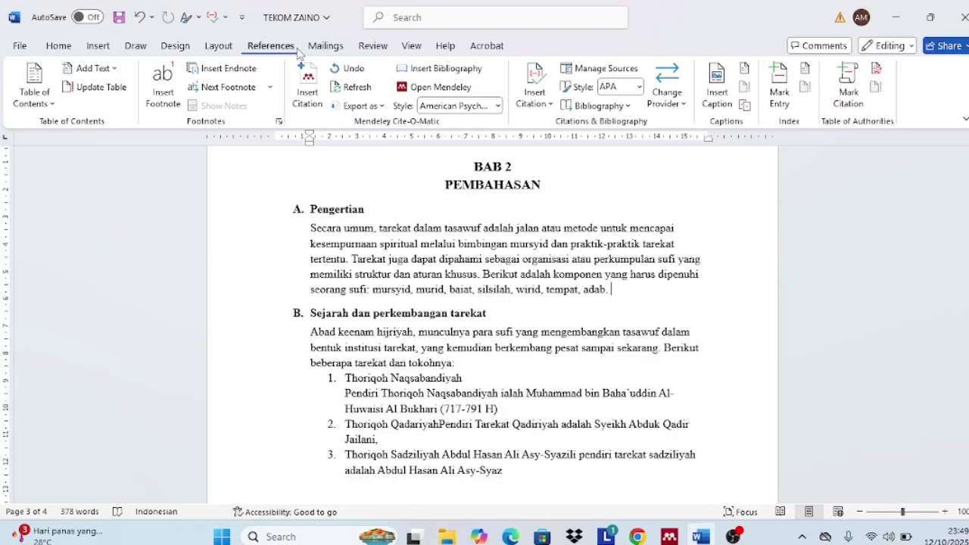
{"action": "left_click", "coordinate": [308, 91]}
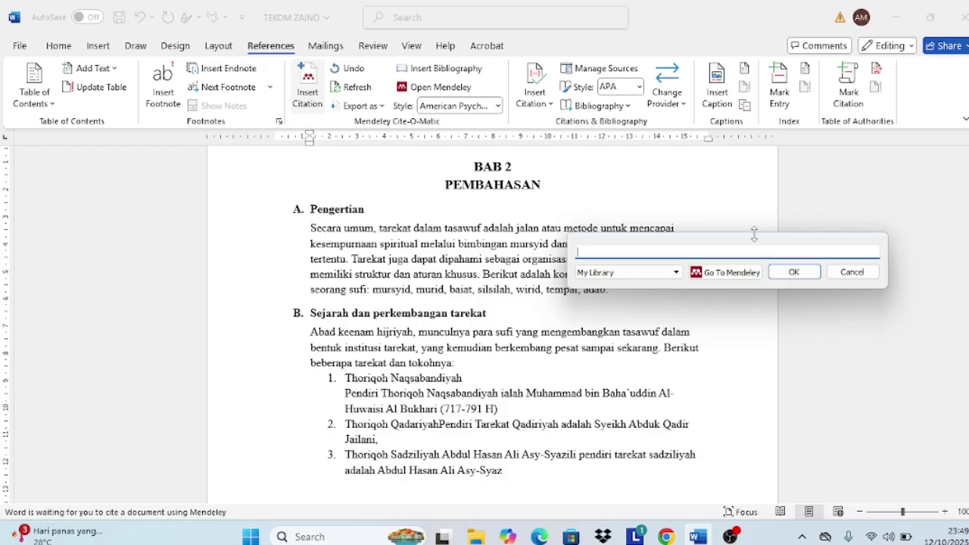
{"action": "type", "text": "tasa"}
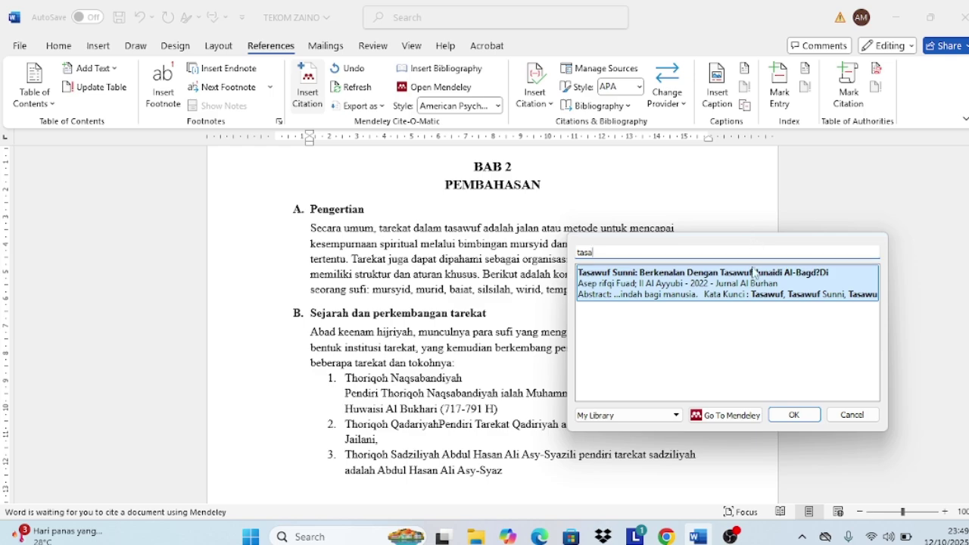
{"action": "left_click", "coordinate": [744, 288]}
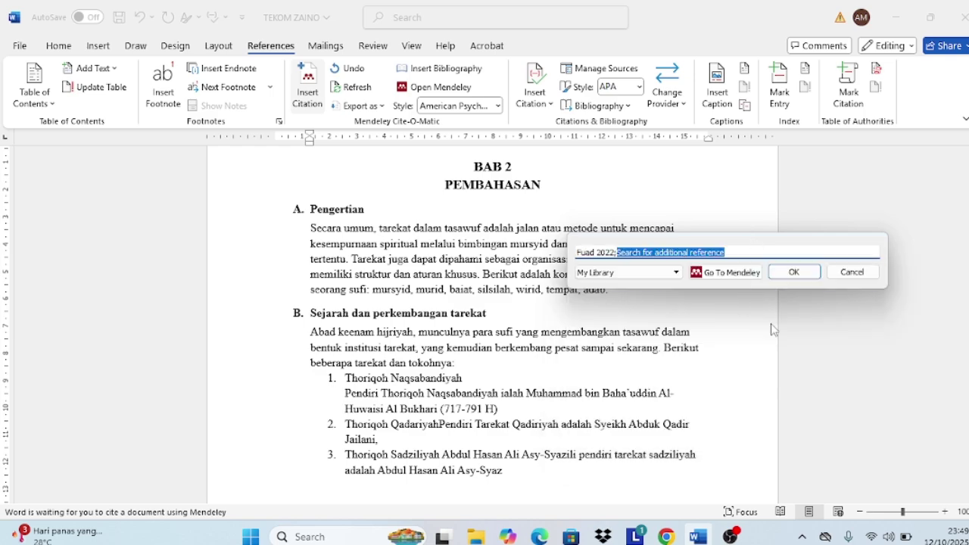
{"action": "left_click", "coordinate": [792, 273]}
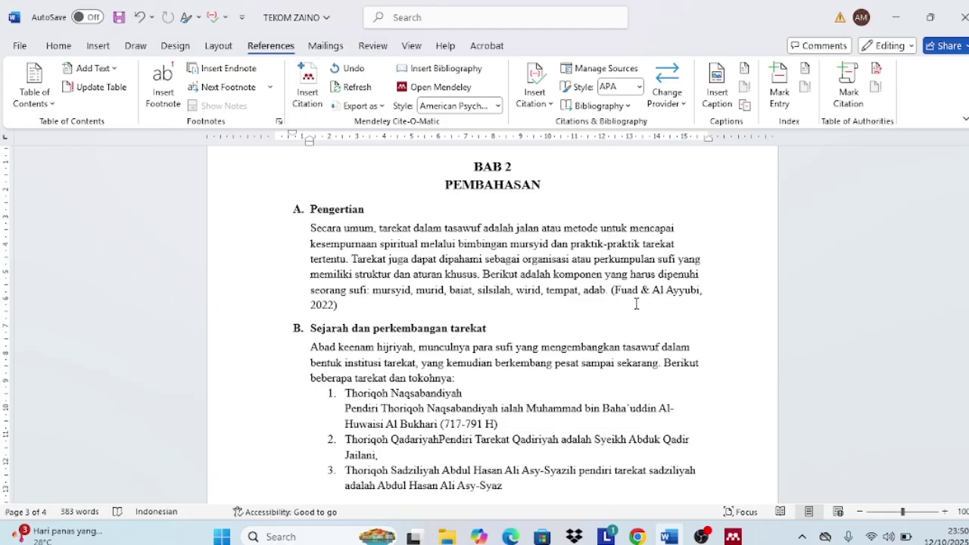
Place the text cursor at the end of the "Kesimpulan" paragraph in chapter "BAB 3".
{"action": "scroll", "coordinate": [569, 321], "scroll_direction": "down", "scroll_amount": 2}
{"action": "scroll", "coordinate": [521, 317], "scroll_direction": "down", "scroll_amount": 1}
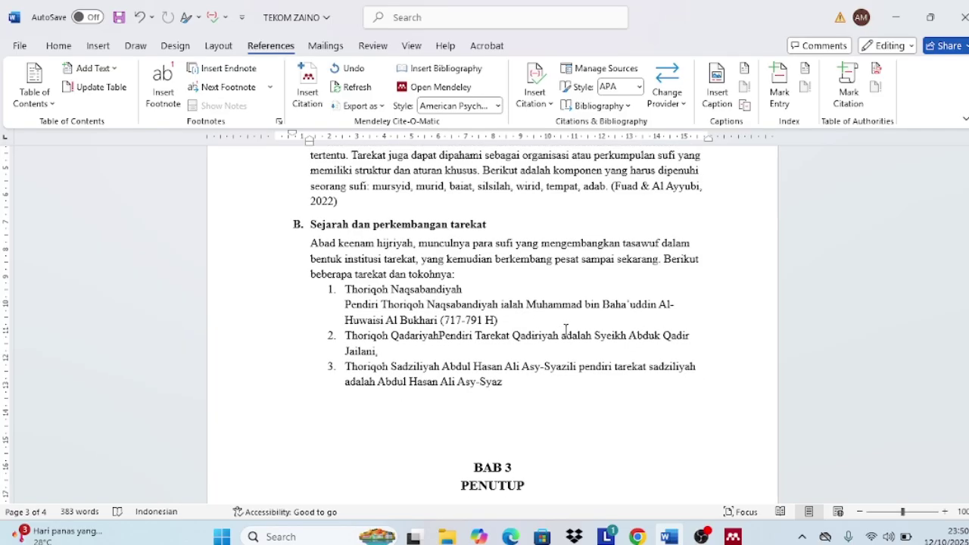
{"action": "scroll", "coordinate": [499, 333], "scroll_direction": "down", "scroll_amount": 1}
{"action": "scroll", "coordinate": [499, 336], "scroll_direction": "down", "scroll_amount": 6}
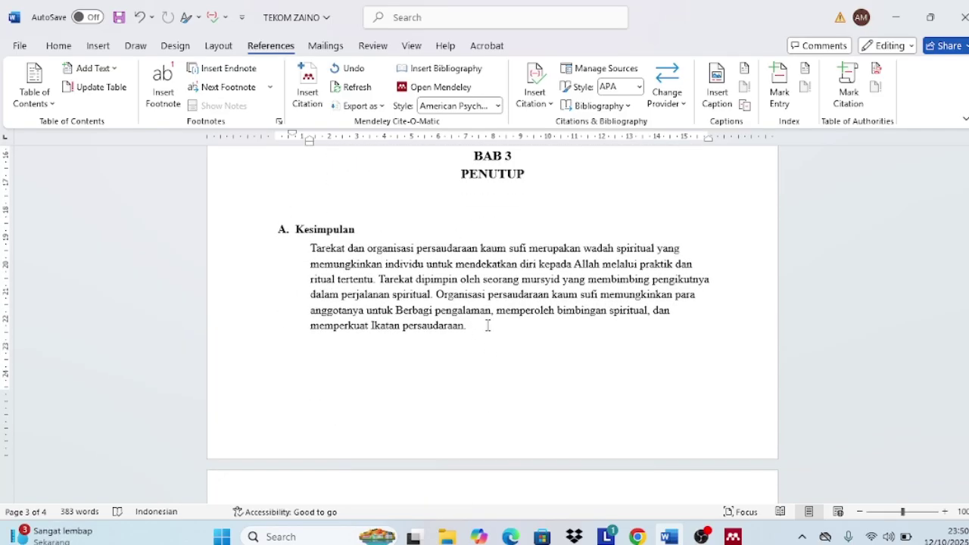
{"action": "scroll", "coordinate": [488, 326], "scroll_direction": "up", "scroll_amount": 5}
{"action": "scroll", "coordinate": [496, 379], "scroll_direction": "down", "scroll_amount": 4}
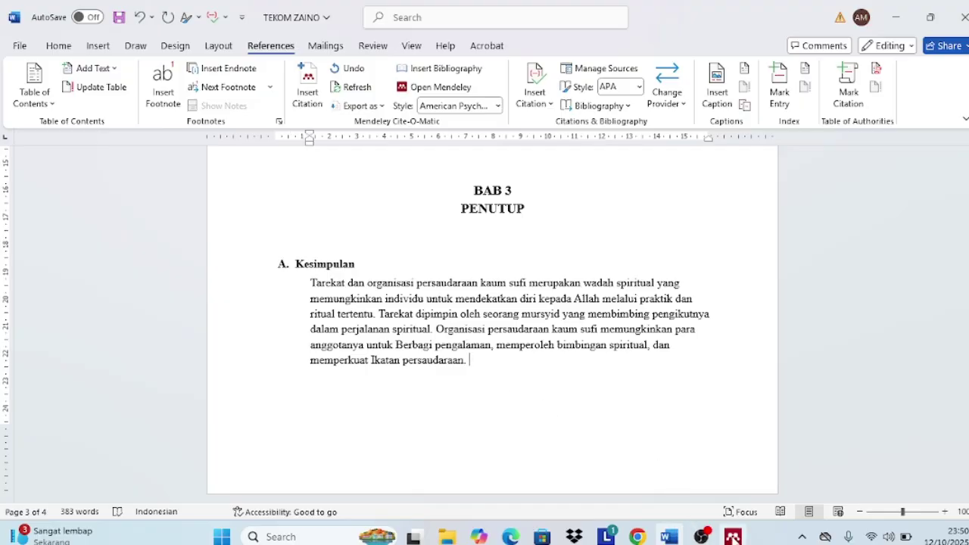
Switch to Mendeley Desktop, add the file "AkhlaqTasawuf" from Downloads, and briefly open the matching book to check it.
{"action": "left_click", "coordinate": [733, 537]}
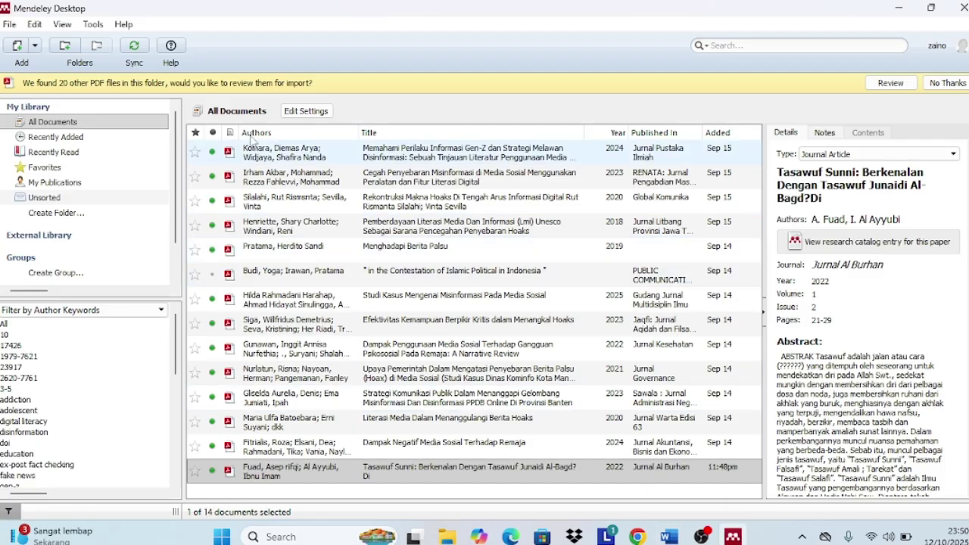
{"action": "left_click", "coordinate": [17, 47]}
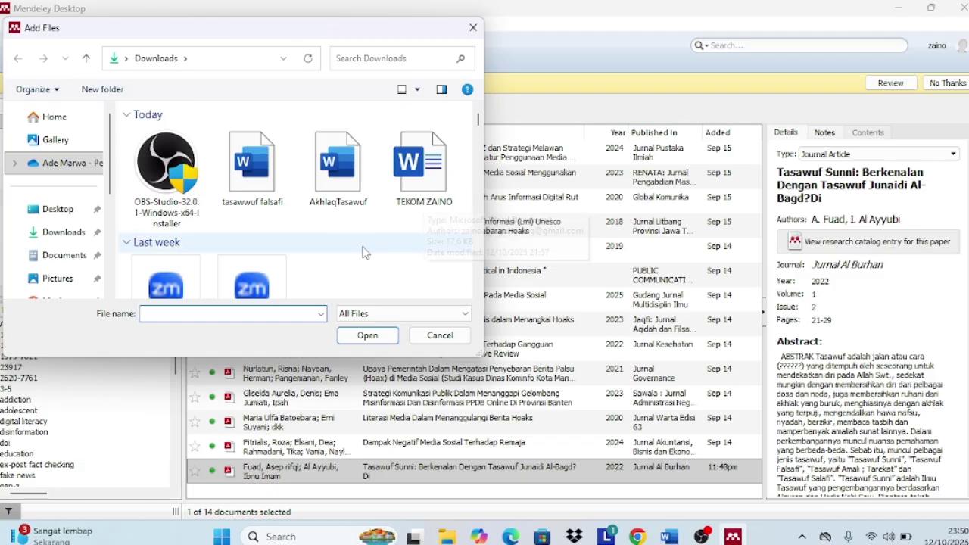
{"action": "left_click", "coordinate": [337, 191]}
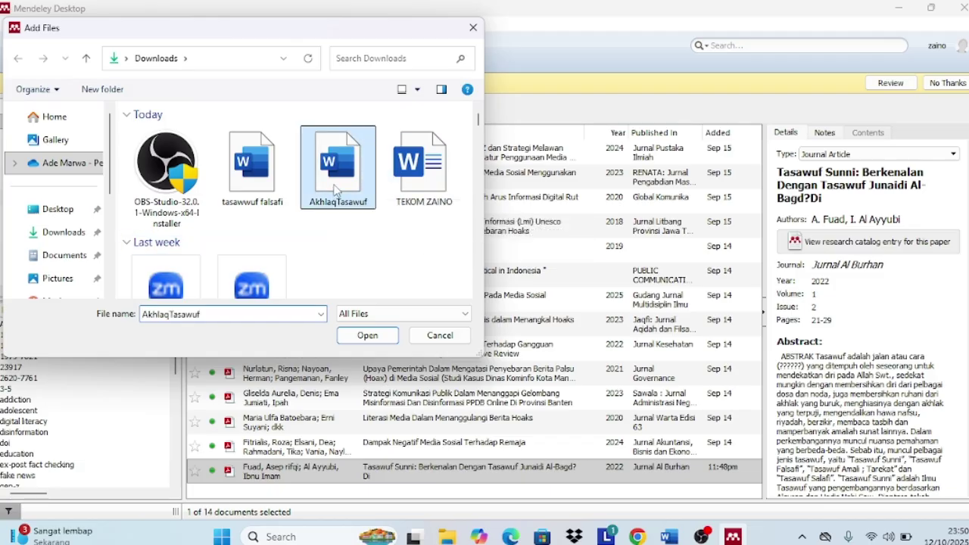
{"action": "left_click", "coordinate": [366, 336]}
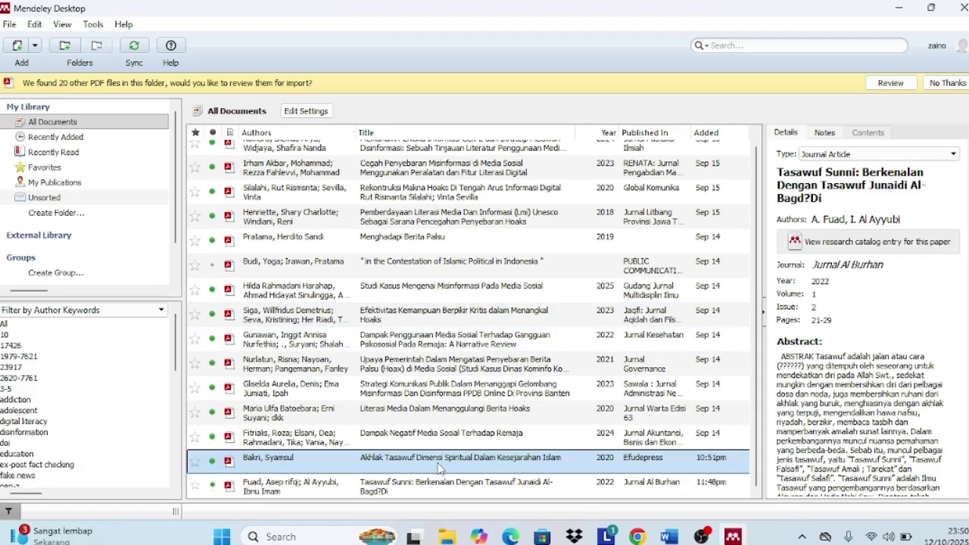
{"action": "double_click", "coordinate": [527, 467]}
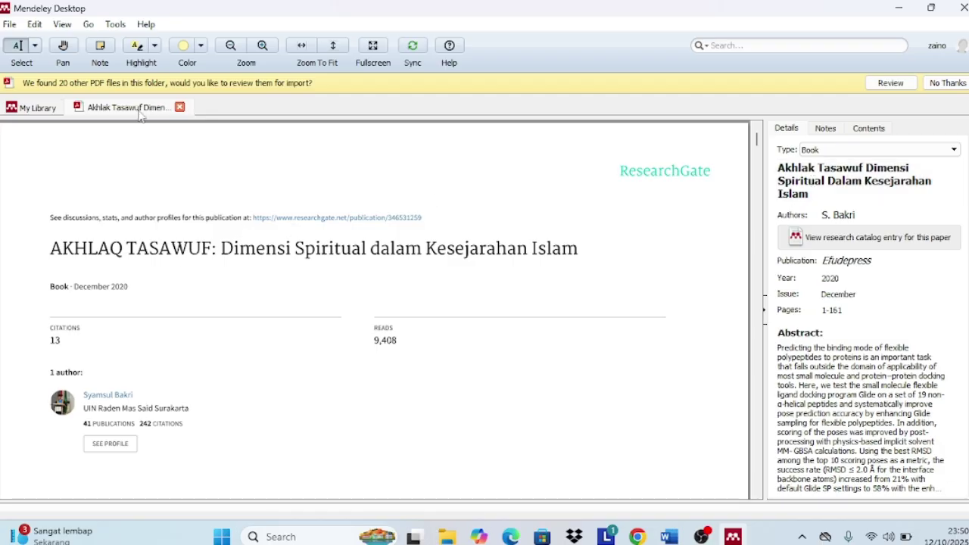
{"action": "left_click", "coordinate": [179, 108]}
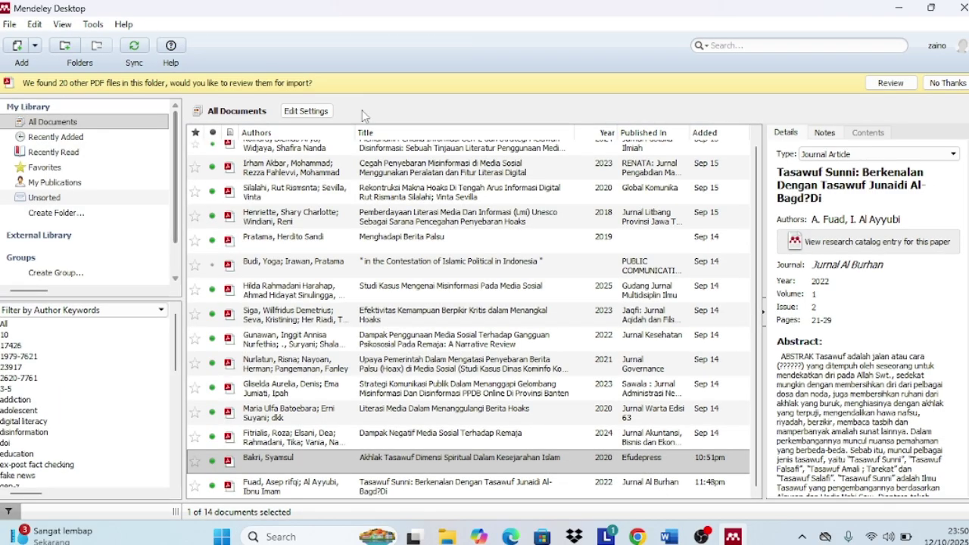
Switch to Word and insert a Mendeley citation of "Akhlak Tasawuf Dimensi Spiritual Dalam Kesejarahan Islam", searching for "tas", after the "Kesimpulan" paragraph.
{"action": "left_click", "coordinate": [668, 536]}
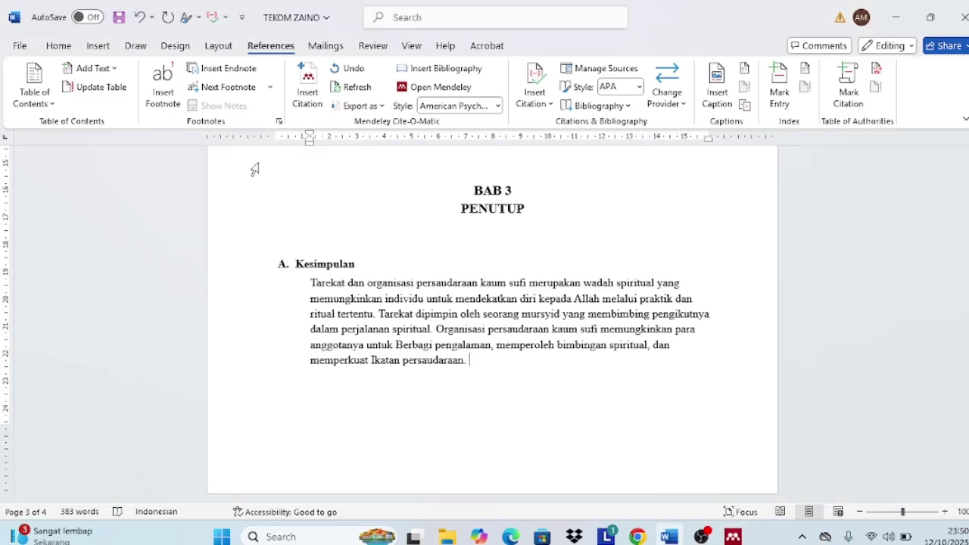
{"action": "left_click", "coordinate": [306, 95]}
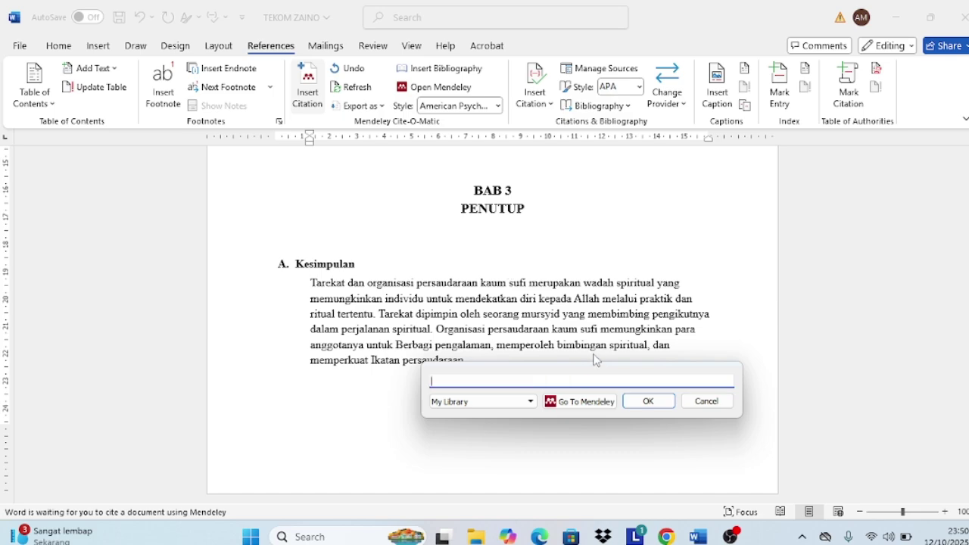
{"action": "type", "text": "tas"}
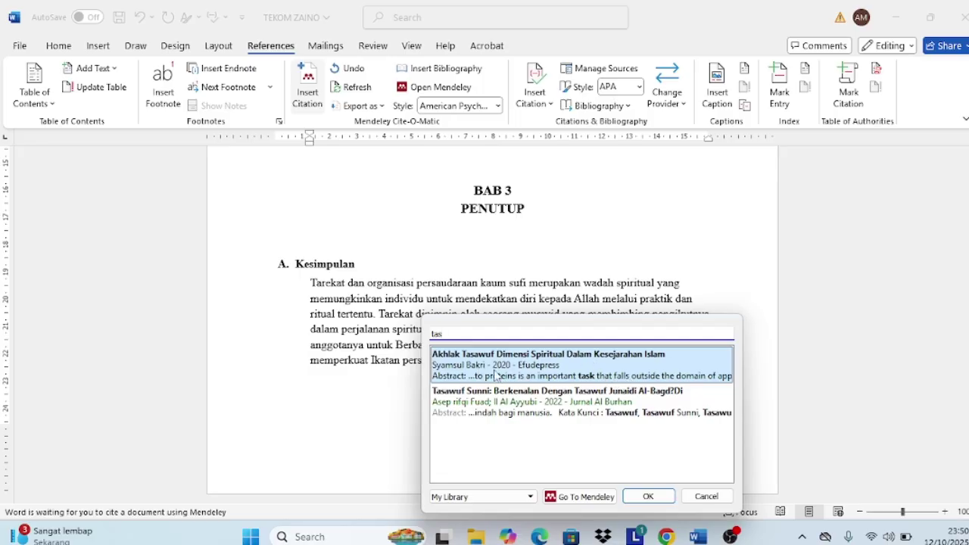
{"action": "left_click", "coordinate": [555, 376]}
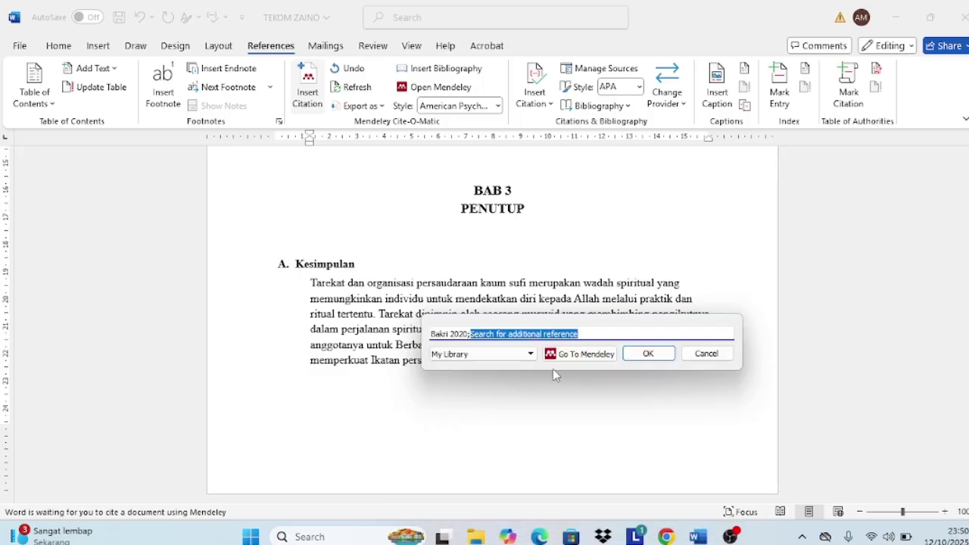
{"action": "left_click", "coordinate": [663, 355]}
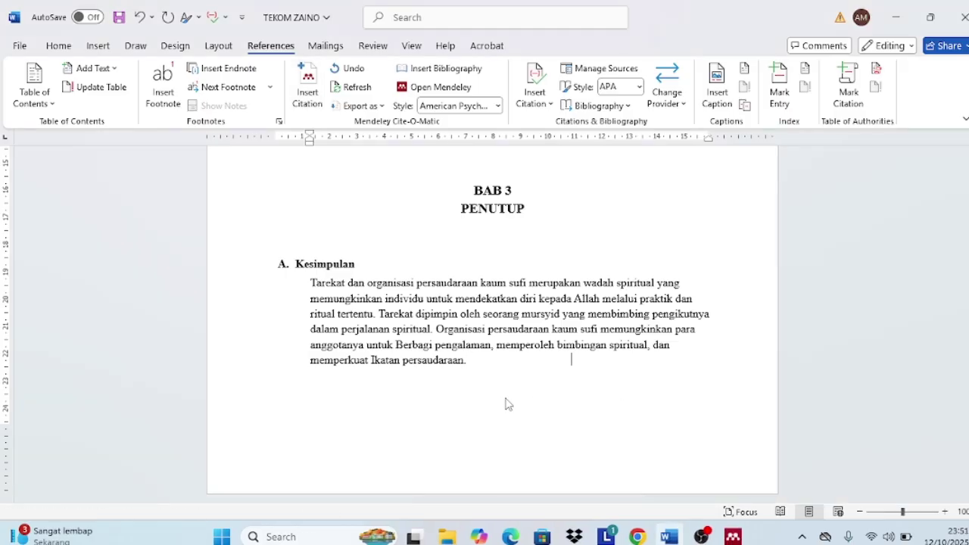
{"action": "scroll", "coordinate": [560, 361], "scroll_direction": "down", "scroll_amount": 2}
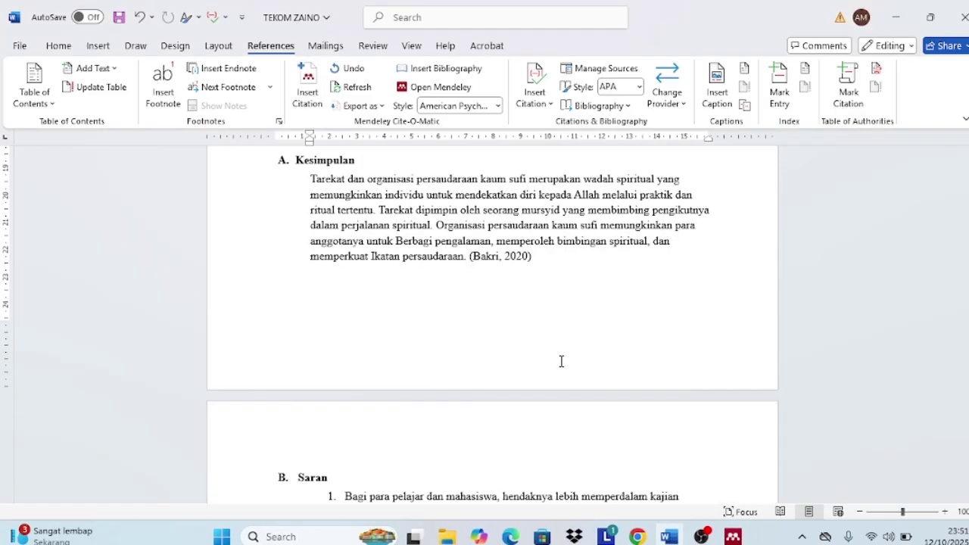
{"action": "scroll", "coordinate": [561, 362], "scroll_direction": "up", "scroll_amount": 15}
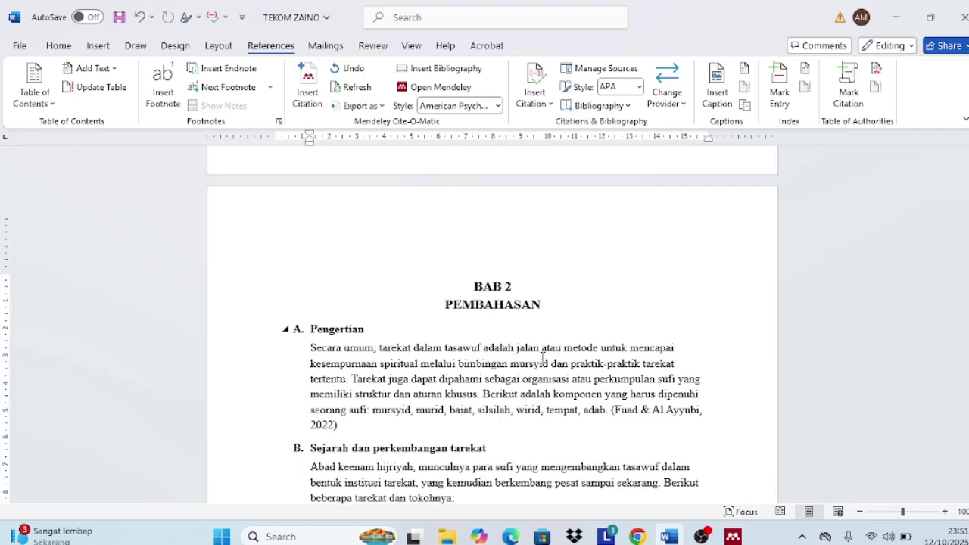
Add a blank page after the last item of the "Saran" list at the end of the document.
{"action": "scroll", "coordinate": [542, 356], "scroll_direction": "up", "scroll_amount": 3}
{"action": "scroll", "coordinate": [540, 353], "scroll_direction": "down", "scroll_amount": 15}
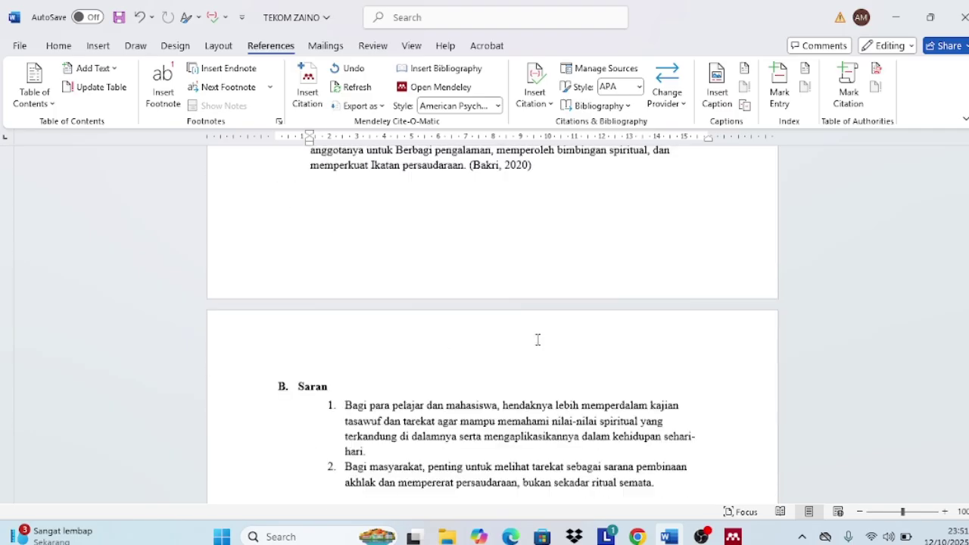
{"action": "scroll", "coordinate": [538, 340], "scroll_direction": "down", "scroll_amount": 3}
{"action": "left_click", "coordinate": [683, 263]}
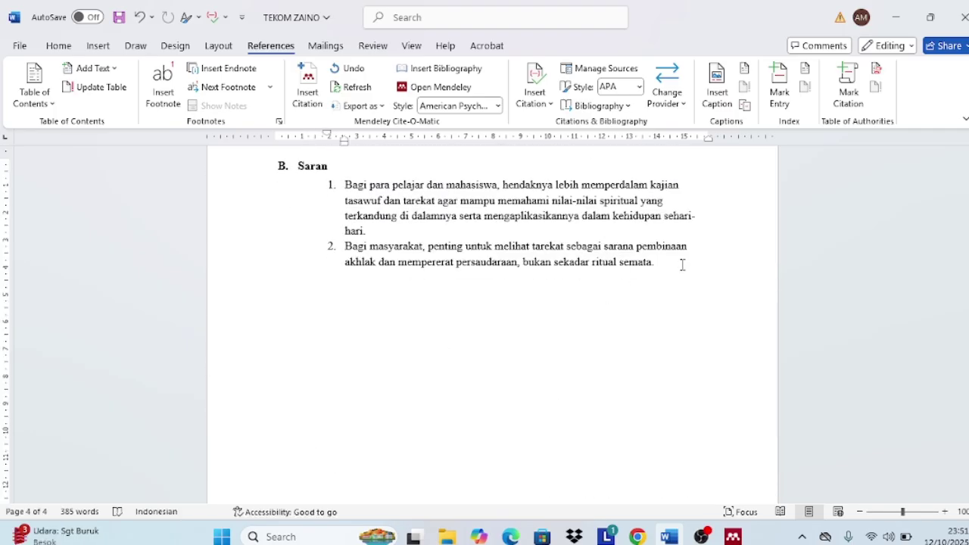
{"action": "key", "text": "Return"}
{"action": "key", "text": "BackSpace"}
{"action": "key", "text": "Return"}
{"action": "left_click", "coordinate": [99, 46]}
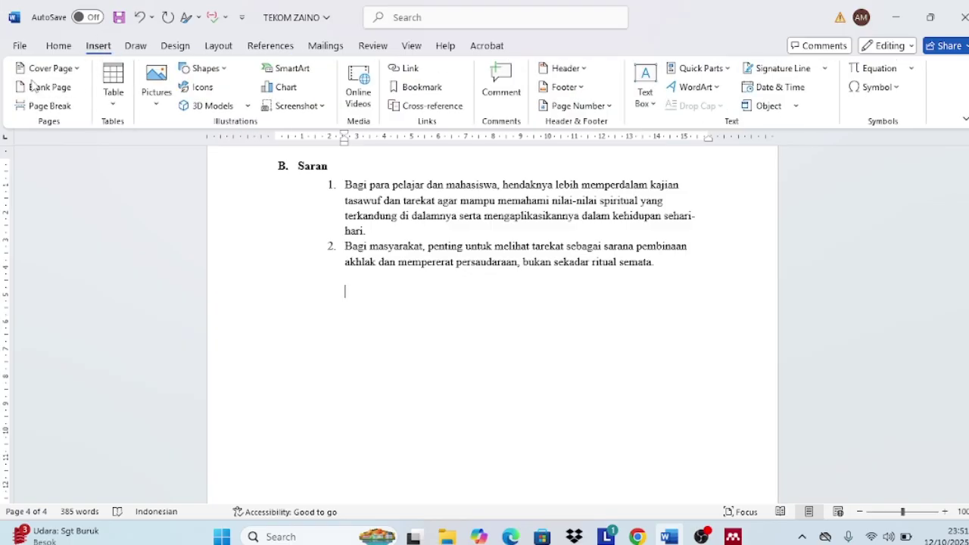
{"action": "left_click", "coordinate": [34, 89]}
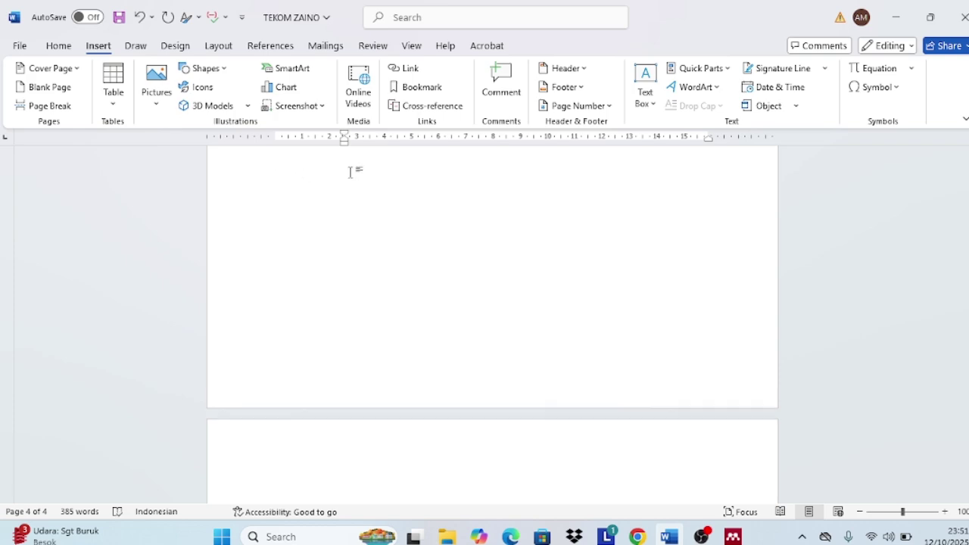
{"action": "scroll", "coordinate": [452, 265], "scroll_direction": "up", "scroll_amount": 3}
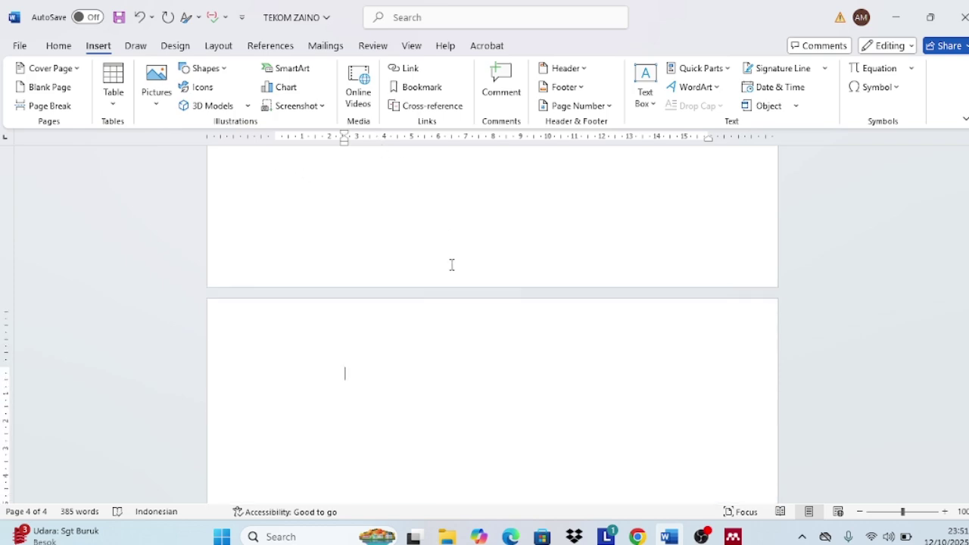
{"action": "scroll", "coordinate": [454, 262], "scroll_direction": "down", "scroll_amount": 3}
{"action": "key", "text": "ctrl+Return"}
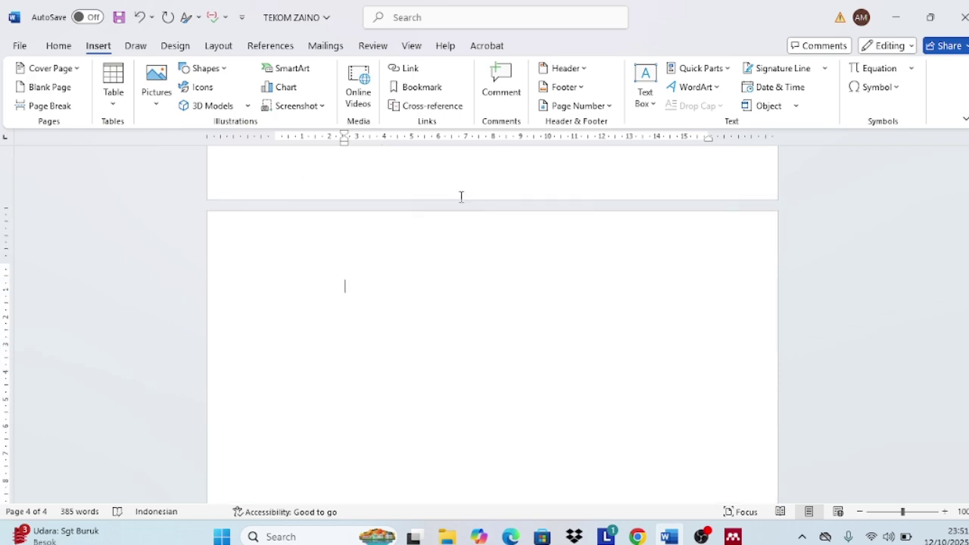
Write the title "DAFTAR PUSTAKA" on the new last page and make it centred and bold.
{"action": "key", "text": "Caps_Lock"}
{"action": "type", "text": "DAF"}
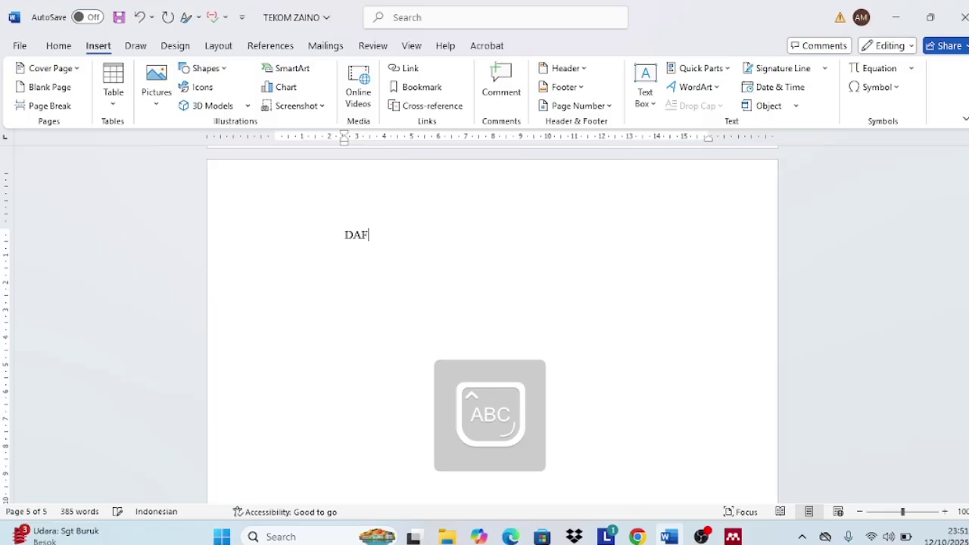
{"action": "type", "text": "TAR PUS"}
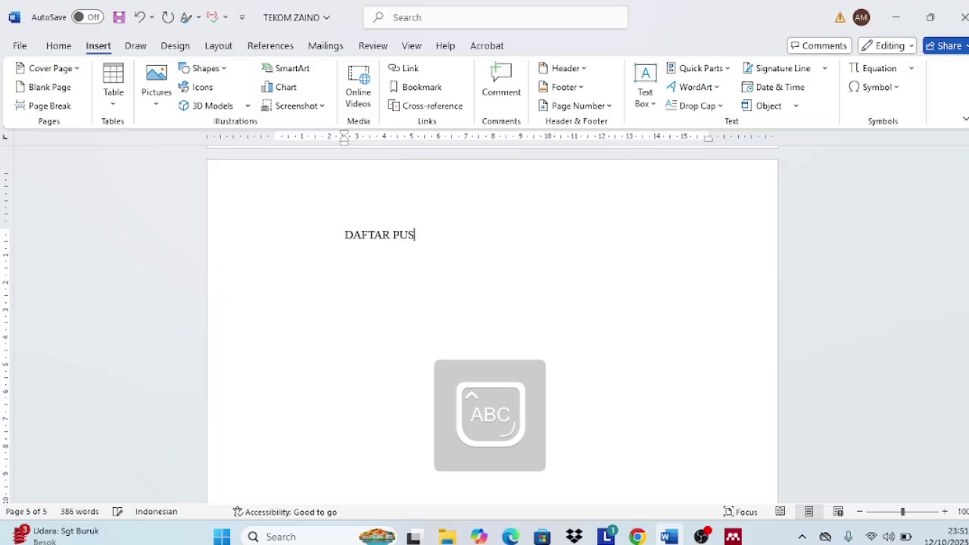
{"action": "type", "text": "TAKA"}
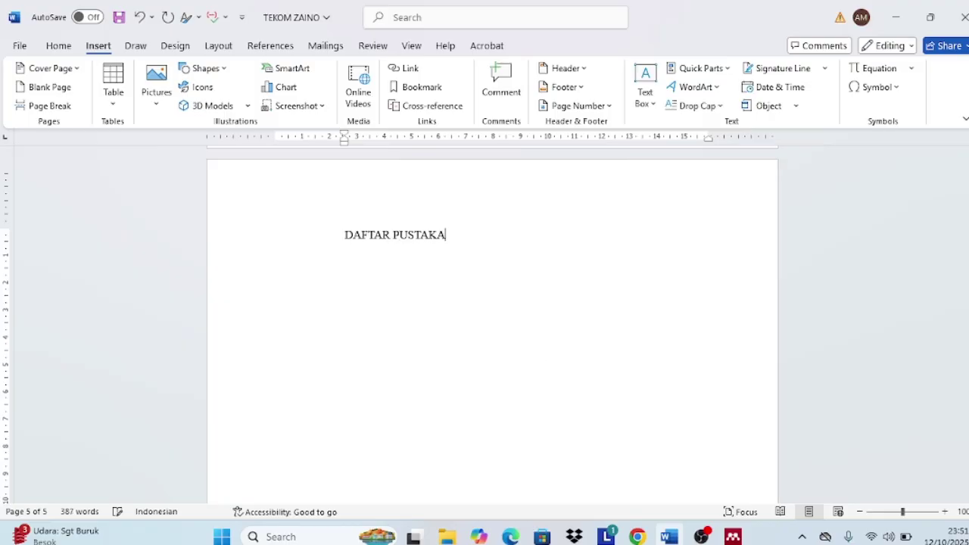
{"action": "key", "text": "Caps_Lock"}
{"action": "left_click_drag", "start_coordinate": [462, 227], "coordinate": [340, 232]}
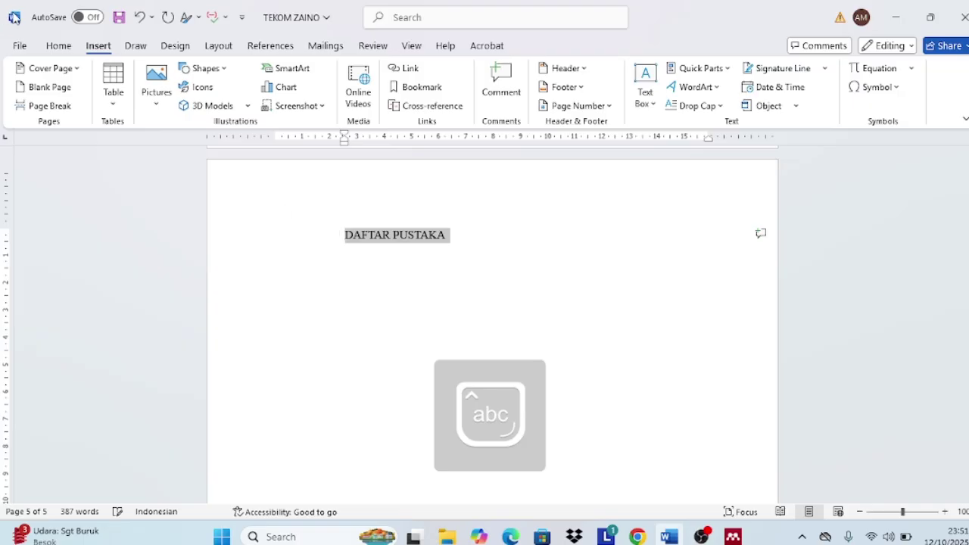
{"action": "left_click", "coordinate": [53, 47]}
{"action": "left_click", "coordinate": [324, 96]}
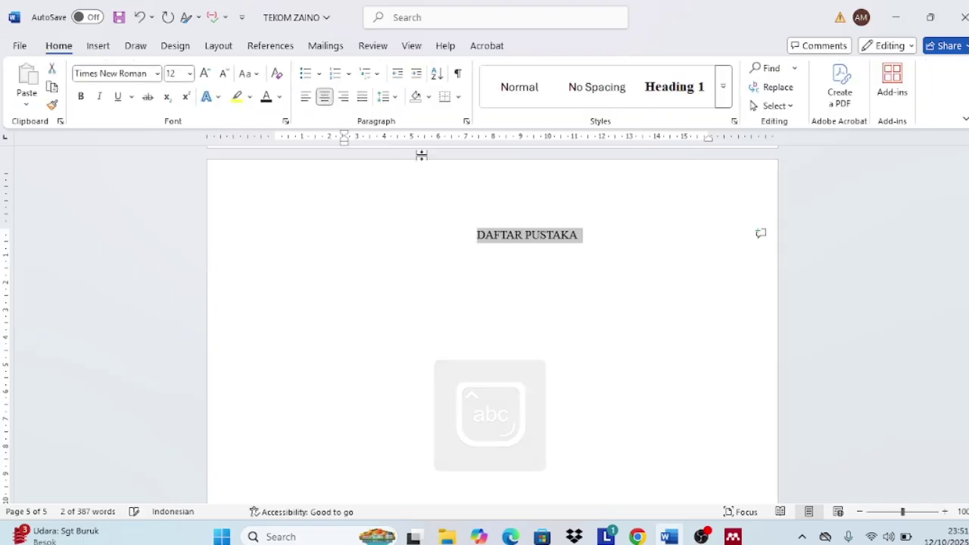
{"action": "key", "text": "ctrl+b"}
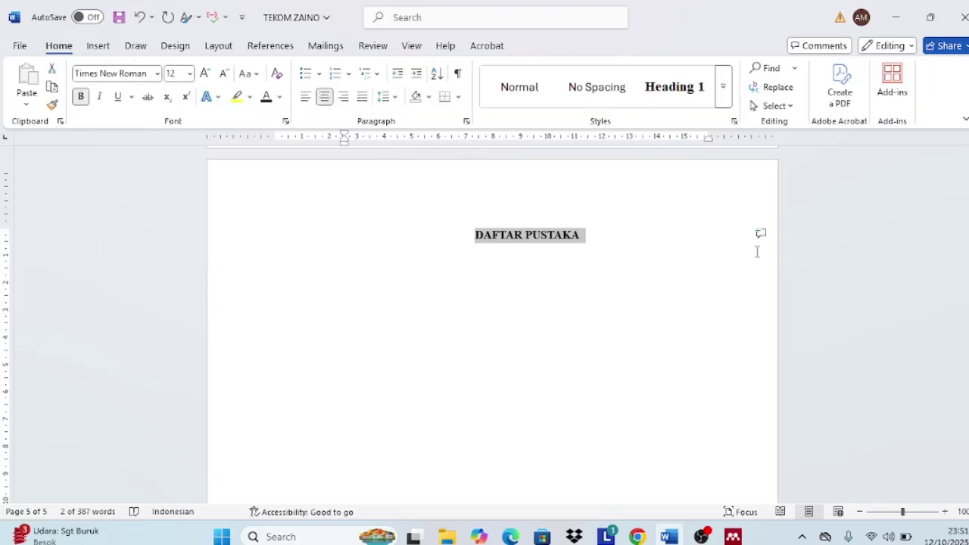
Insert the Mendeley bibliography on a new line below the "DAFTAR PUSTAKA" title.
{"action": "left_click", "coordinate": [605, 242]}
{"action": "key", "text": "Return"}
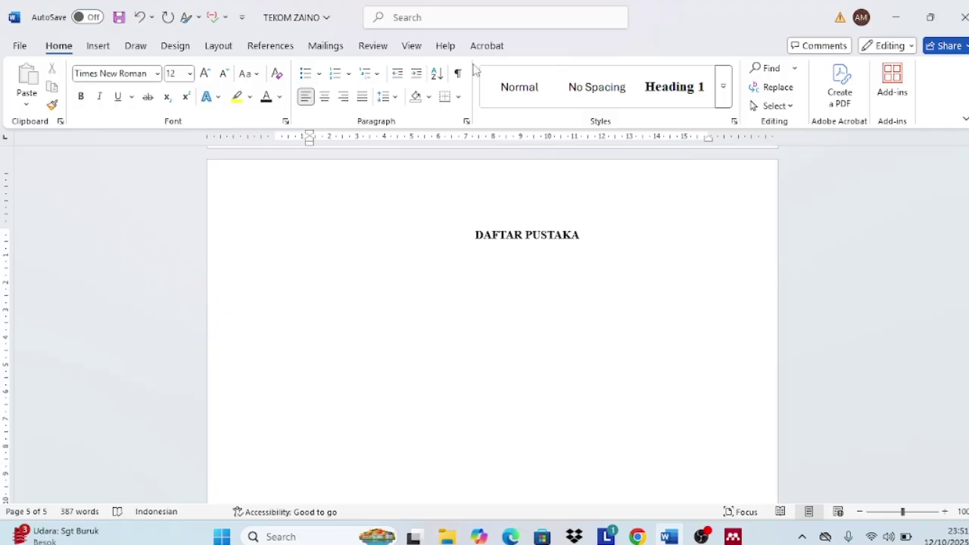
{"action": "left_click", "coordinate": [288, 53]}
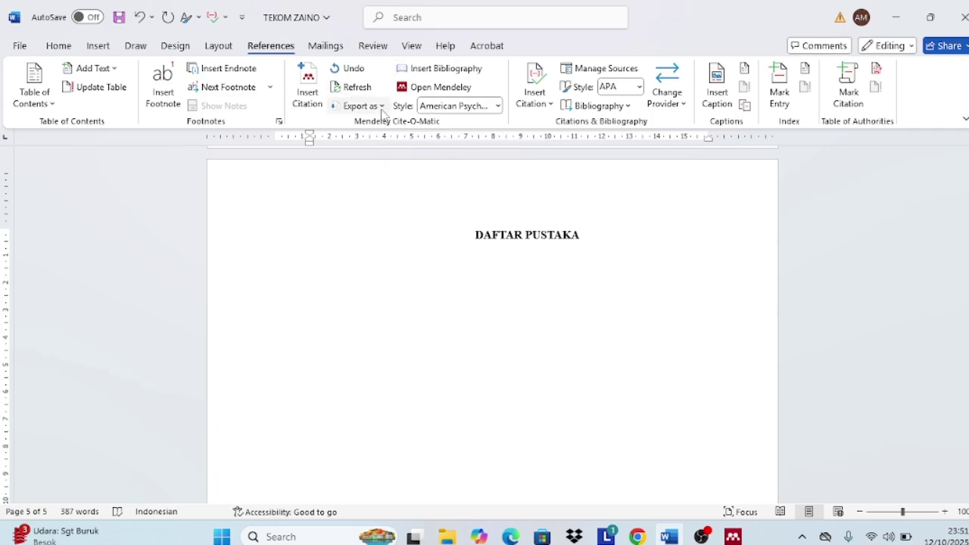
{"action": "left_click", "coordinate": [432, 70]}
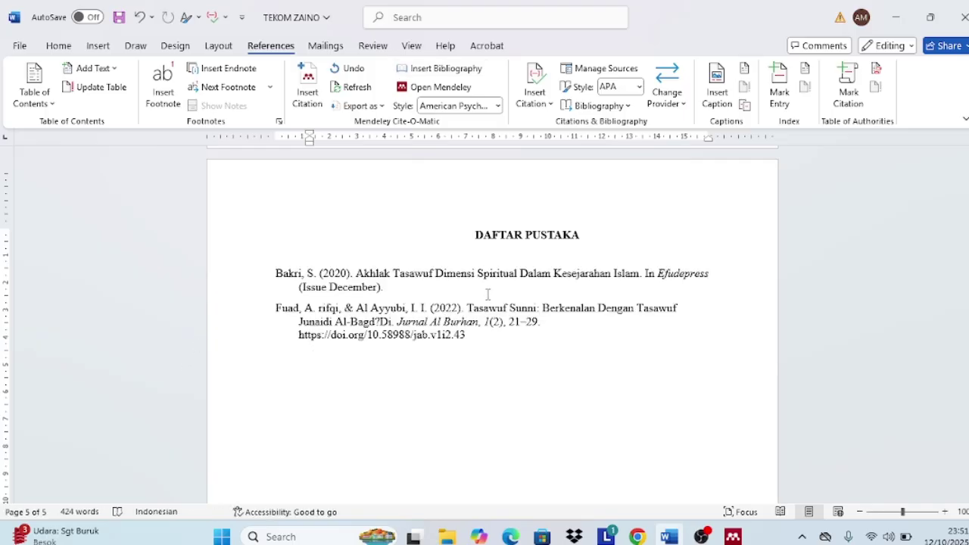
{"action": "scroll", "coordinate": [413, 241], "scroll_direction": "up", "scroll_amount": 10}
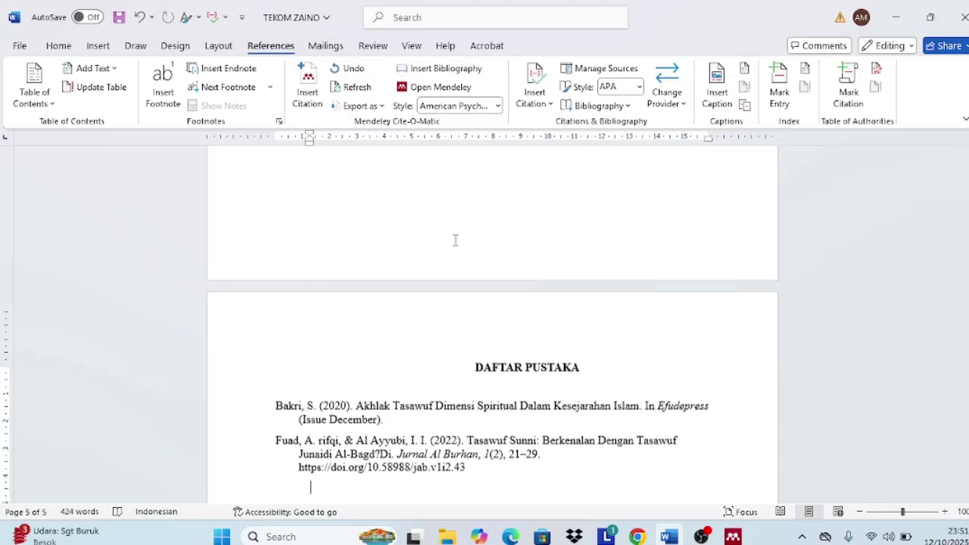
{"action": "scroll", "coordinate": [447, 241], "scroll_direction": "down", "scroll_amount": 10}
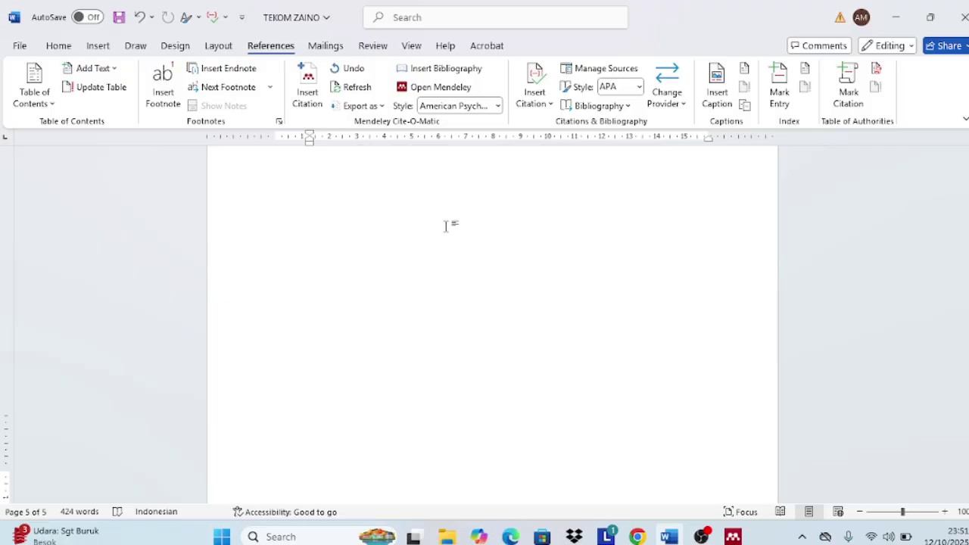
{"action": "scroll", "coordinate": [447, 224], "scroll_direction": "up", "scroll_amount": 1}
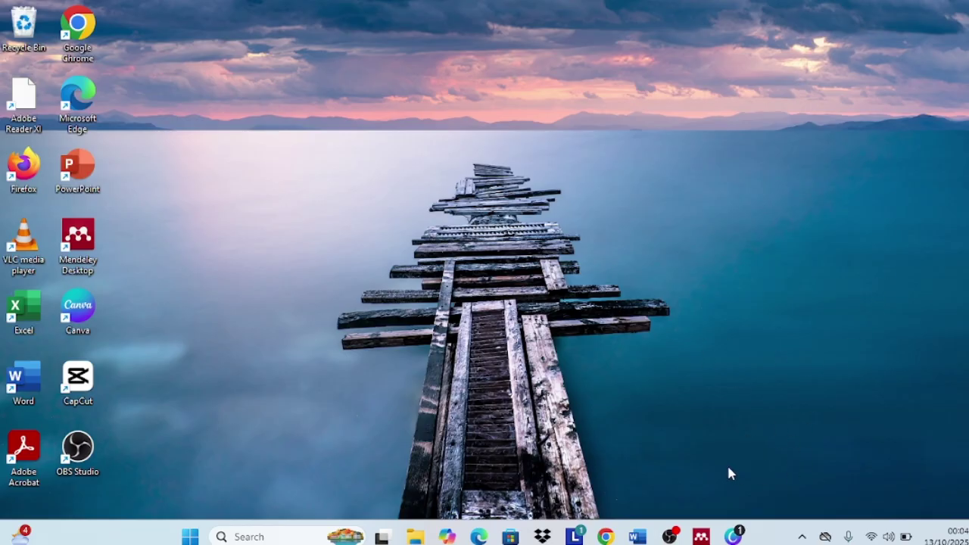
Switch to Canva in Chrome and search the templates for "ppt".
{"action": "mouse_move", "coordinate": [606, 537]}
{"action": "left_click", "coordinate": [605, 536]}
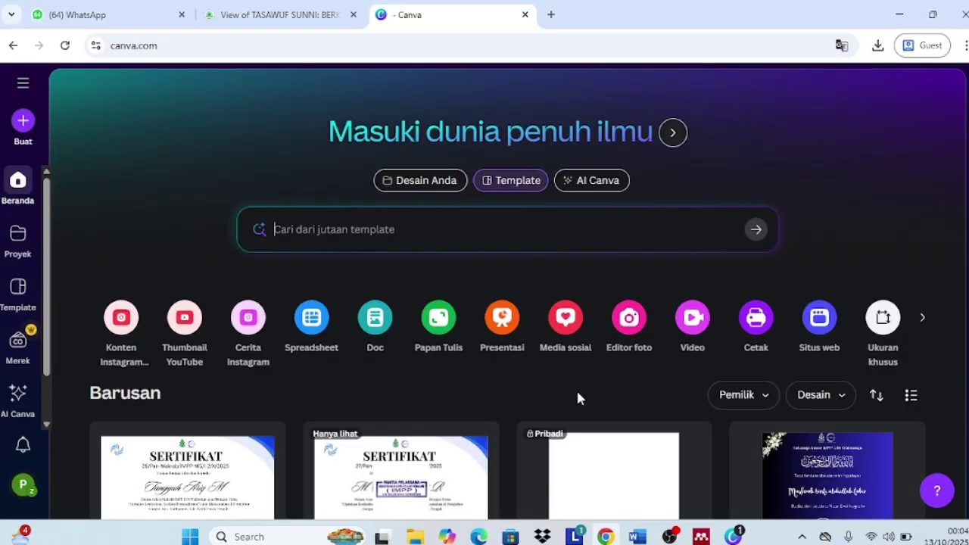
{"action": "left_click", "coordinate": [565, 232]}
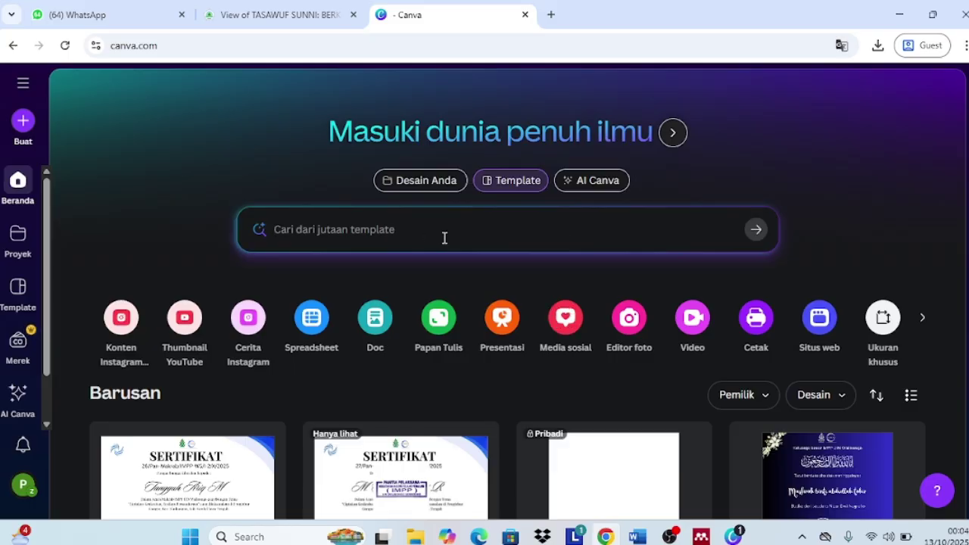
{"action": "type", "text": "ppt"}
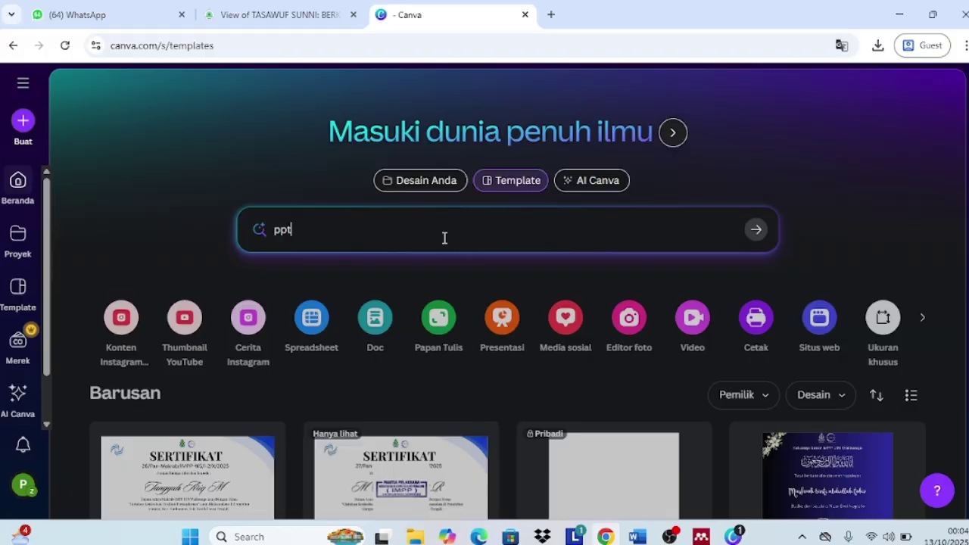
{"action": "key", "text": "Return"}
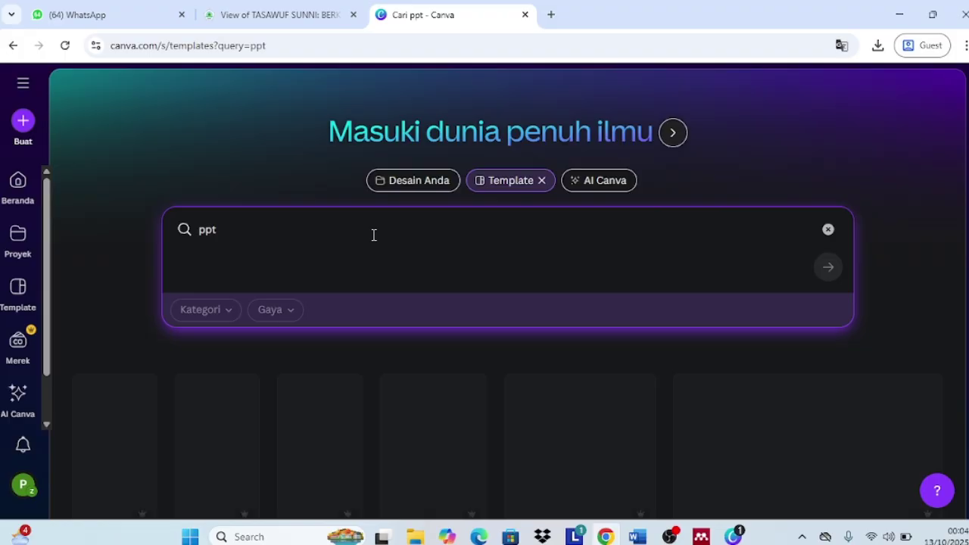
Choose the template "Ungu dan Putih Ilustrasi Dunia Fantasi Tugas Presentasi" from the results and open it for customising.
{"action": "scroll", "coordinate": [358, 303], "scroll_direction": "down", "scroll_amount": 5}
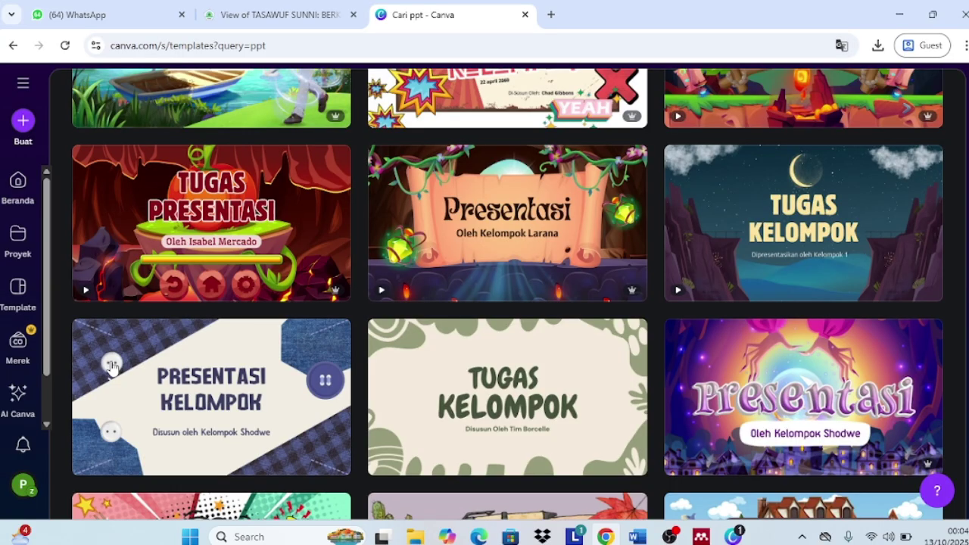
{"action": "scroll", "coordinate": [112, 366], "scroll_direction": "down", "scroll_amount": 3}
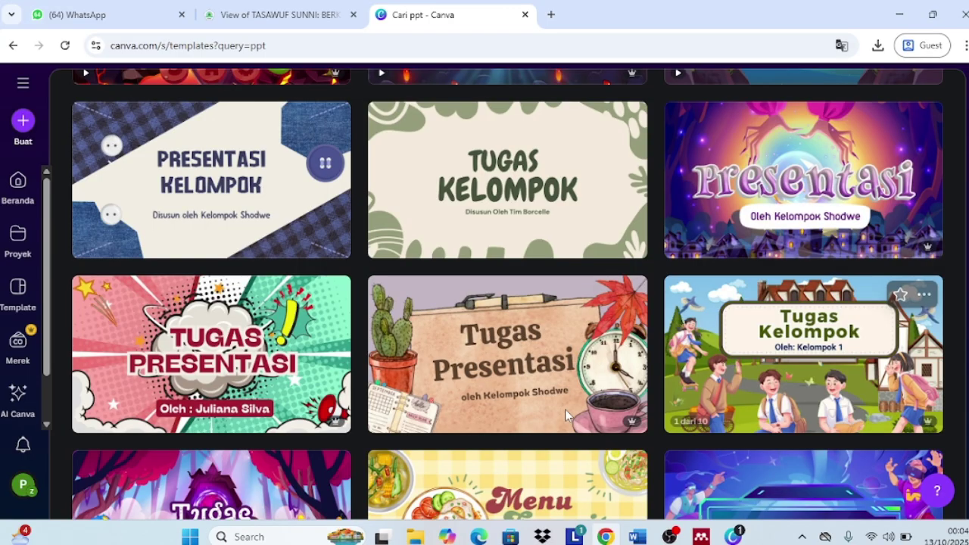
{"action": "left_click", "coordinate": [565, 409]}
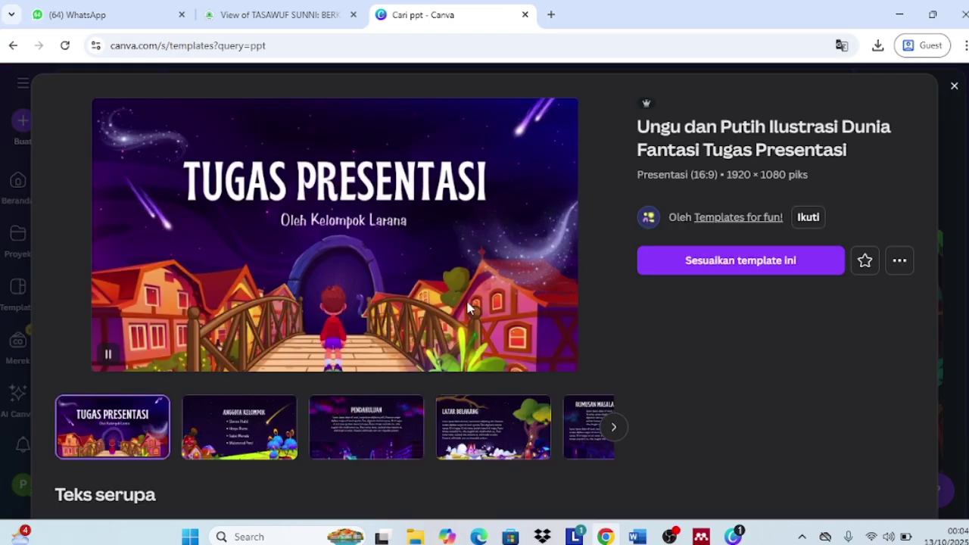
{"action": "left_click", "coordinate": [723, 266]}
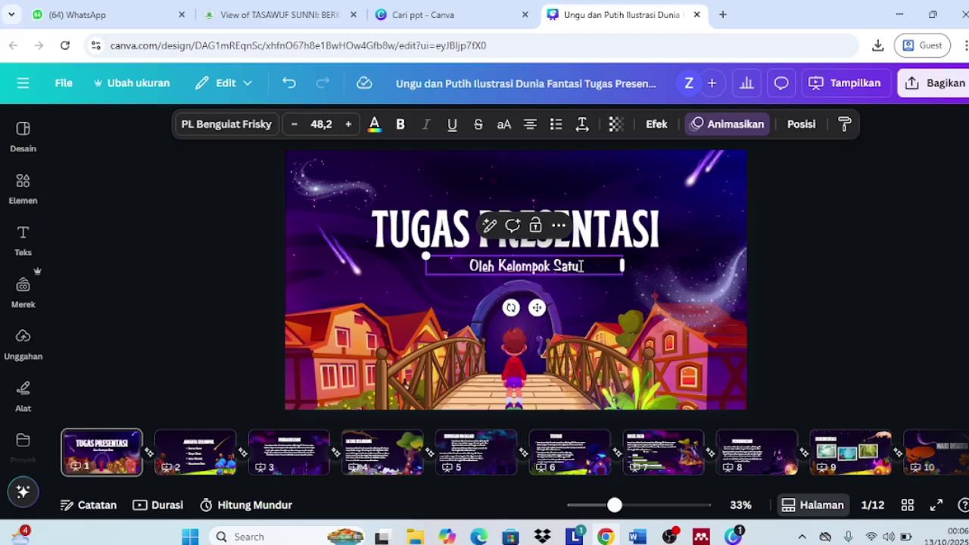
Switch to Word and copy the whole "Latar Belakang" paragraph of chapter "BAB 1".
{"action": "scroll", "coordinate": [583, 265], "scroll_direction": "down", "scroll_amount": 2}
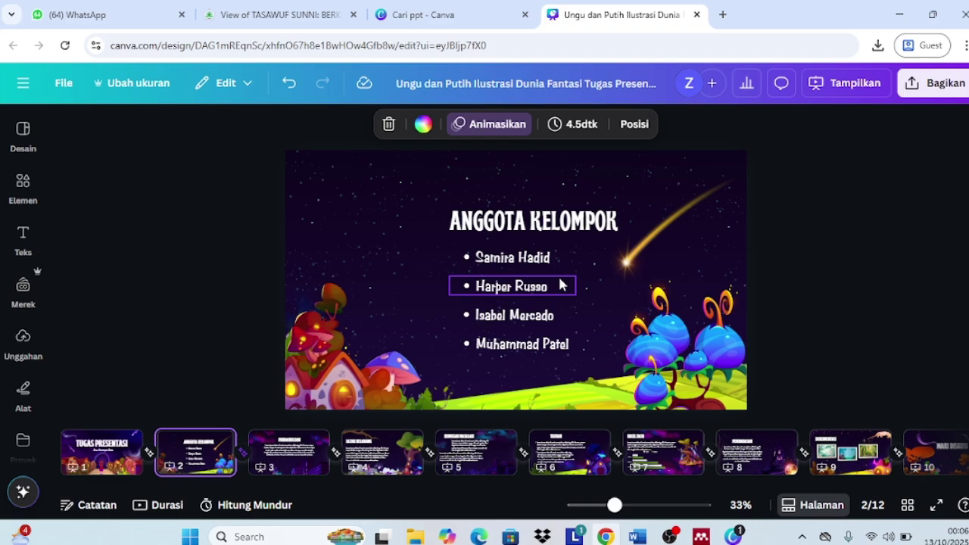
{"action": "key", "text": "alt+Tab"}
{"action": "scroll", "coordinate": [583, 306], "scroll_direction": "up", "scroll_amount": 10}
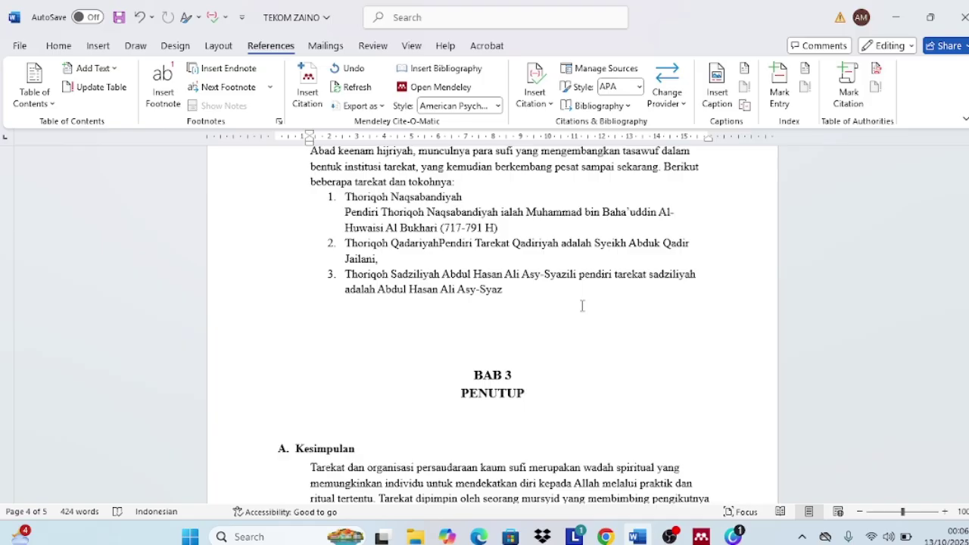
{"action": "scroll", "coordinate": [320, 257], "scroll_direction": "up", "scroll_amount": 15}
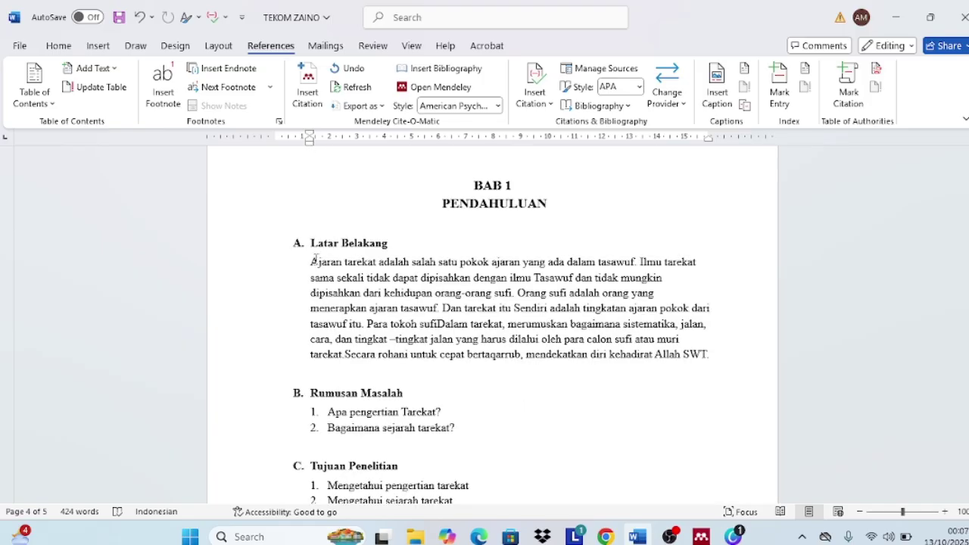
{"action": "left_click_drag", "start_coordinate": [311, 261], "coordinate": [717, 356]}
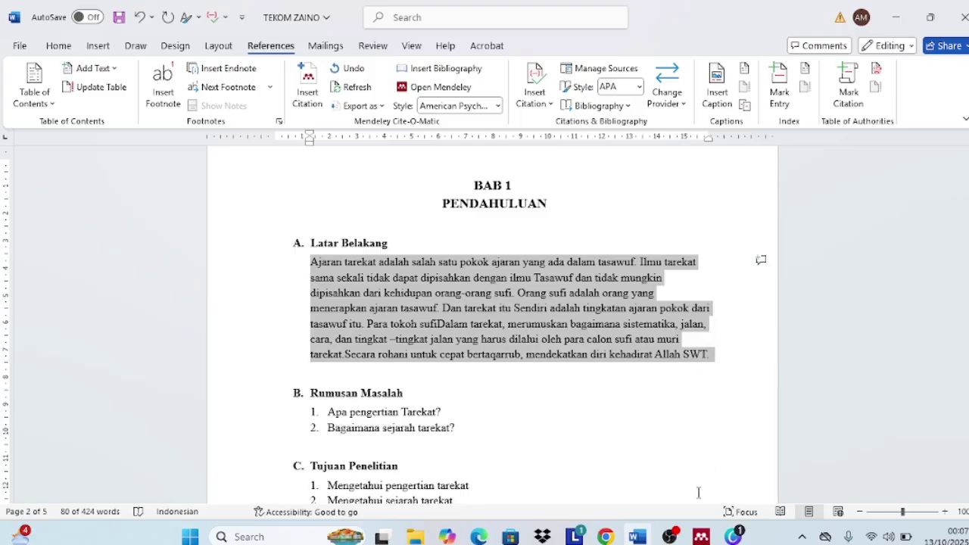
Switch to Canva and replace the placeholder text under "PENDAHULUAN" on slide 3 with the copied "Latar Belakang" paragraph.
{"action": "mouse_move", "coordinate": [638, 535]}
{"action": "left_click", "coordinate": [606, 537]}
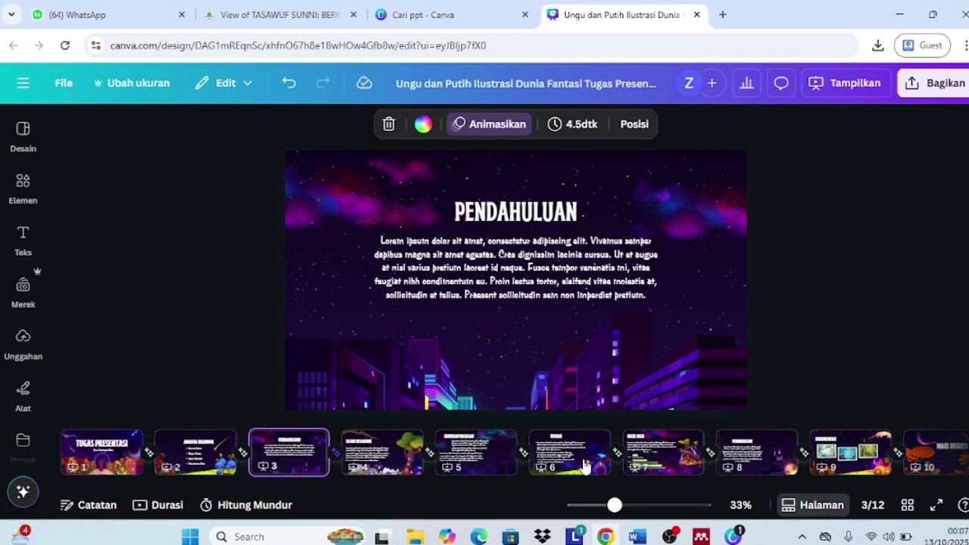
{"action": "left_click", "coordinate": [588, 286]}
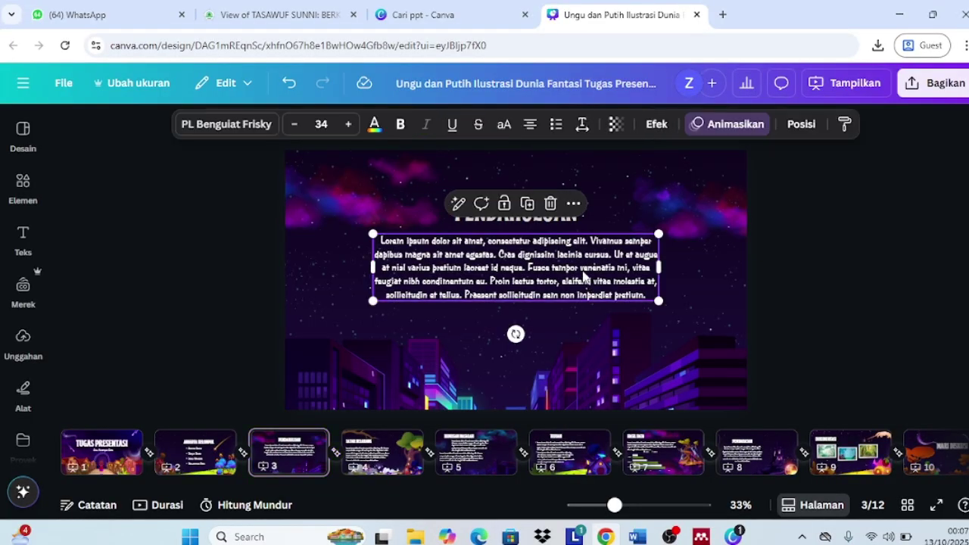
{"action": "double_click", "coordinate": [584, 275]}
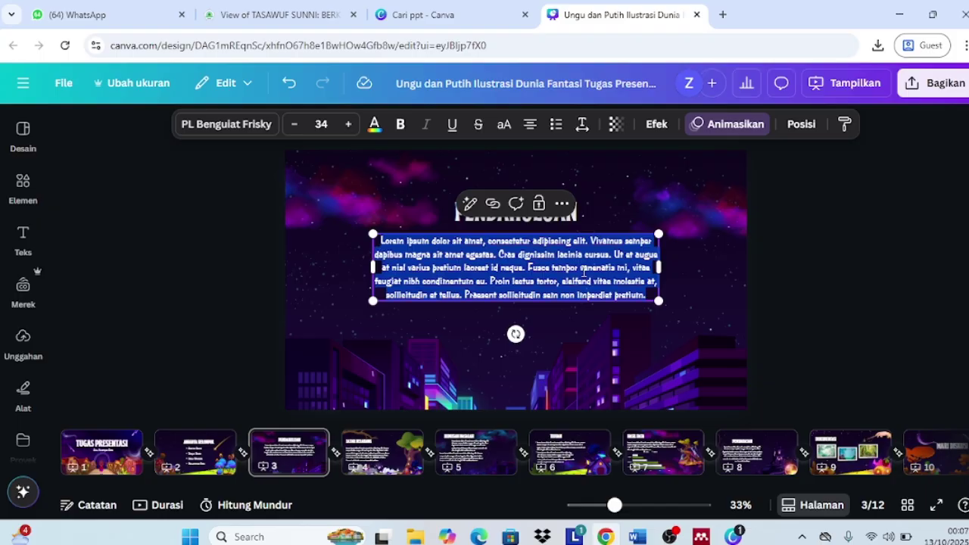
{"action": "type", "text": "Ajaran tarekat adalah salah satu pokok ajaran yang ada dalam tasawuf. Ilmu tarekat sama sekali tidak dapat dipisahkan dengan ilmu Tasawuf dan tidak mungkin dipisahkan dari kehidupan orang-orang sufi. Orang sufi adalah orang yang menerapkan ajaran tasawuf. Dan tarekat itu Sendiri adalah tingkatan ajaran pokok dari tasawuf itu. Para tokoh sufiDalam tarekat, merumuskan bagaimana sistematika, jalan, cara, dan tingkat –tingkat jalan yang harus dilalui oleh para calon sufi atau murid tarekat.Secara rohani untuk dapat bertaqarrub, mendekatkan diri kehadirat Allah SWT."}
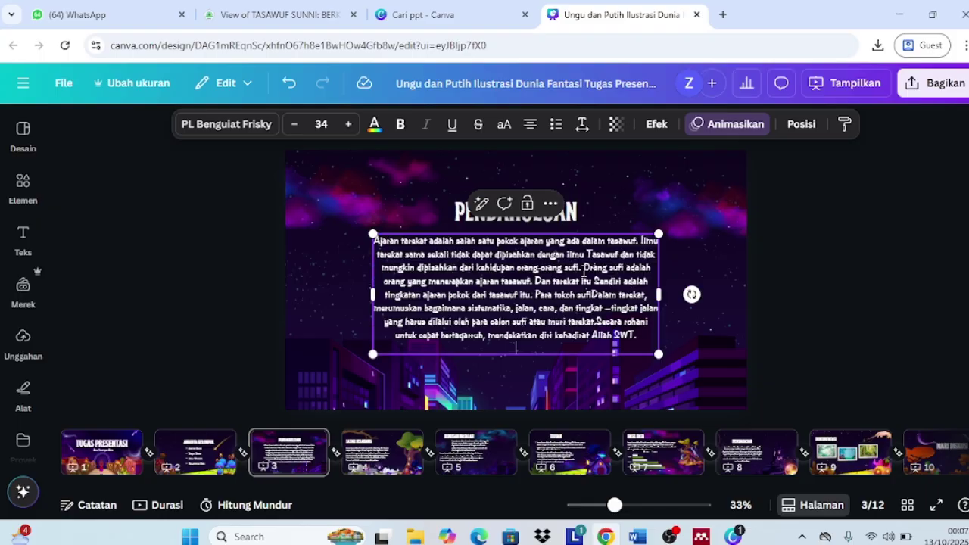
{"action": "left_click", "coordinate": [690, 274]}
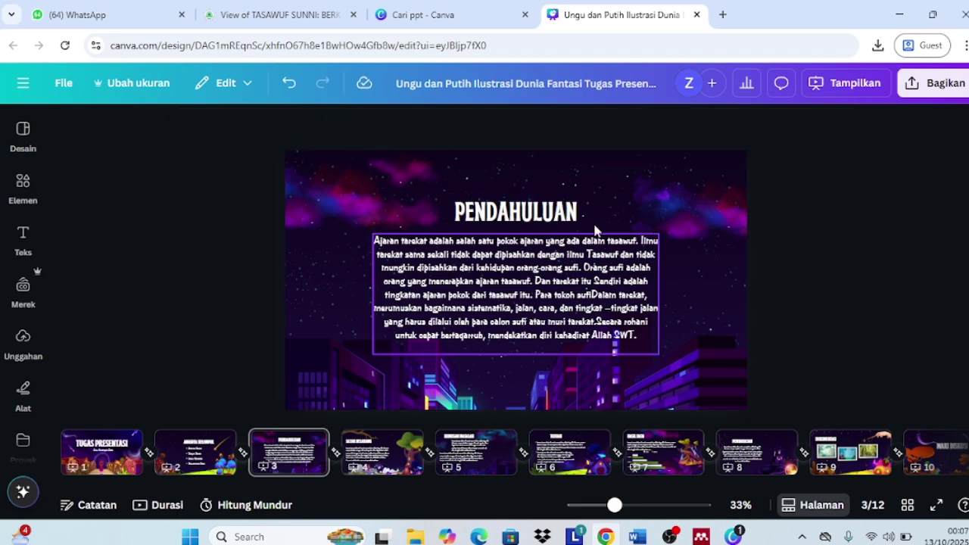
Replace the heading "PENDAHULUAN" on slide 3 with "LATAR BELAKANG".
{"action": "left_click", "coordinate": [581, 213]}
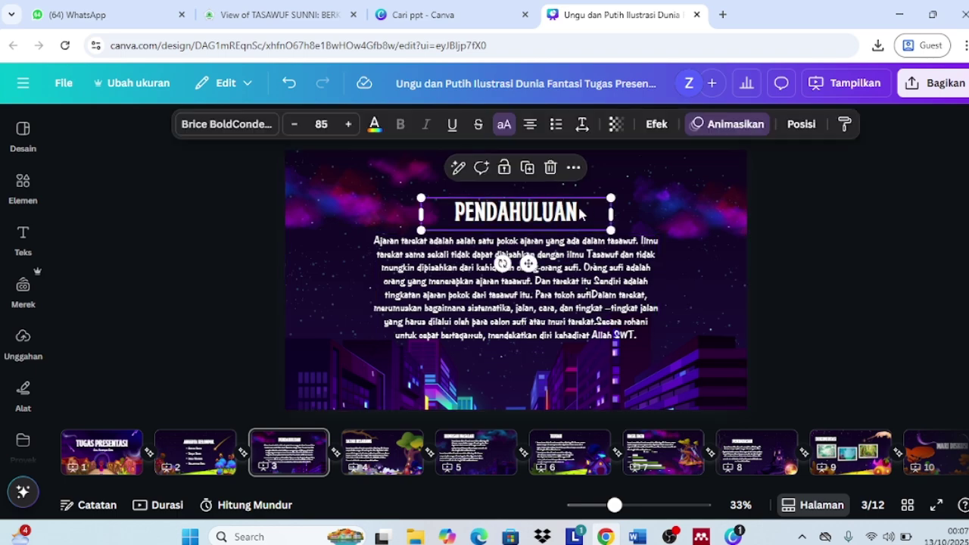
{"action": "double_click", "coordinate": [580, 213]}
{"action": "key", "text": "BackSpace"}
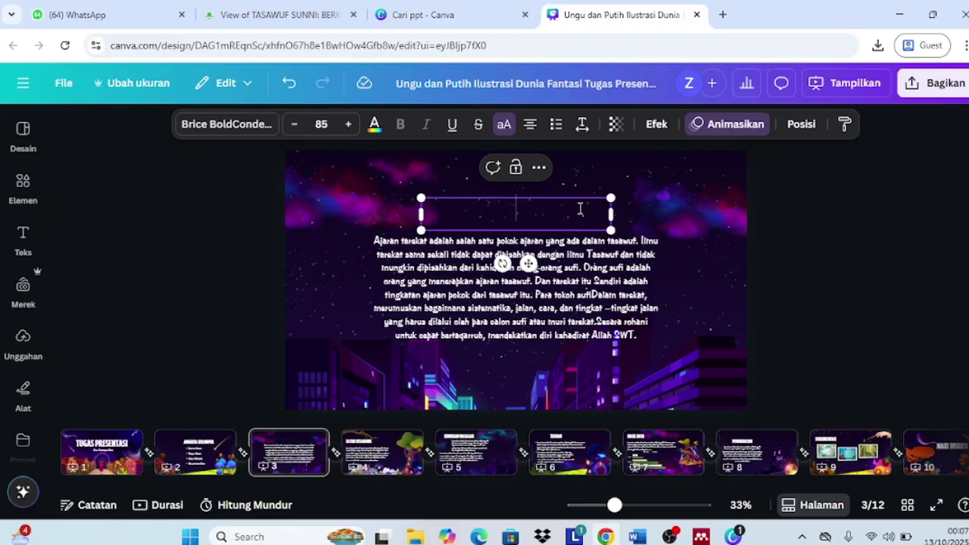
{"action": "type", "text": "LATAR"}
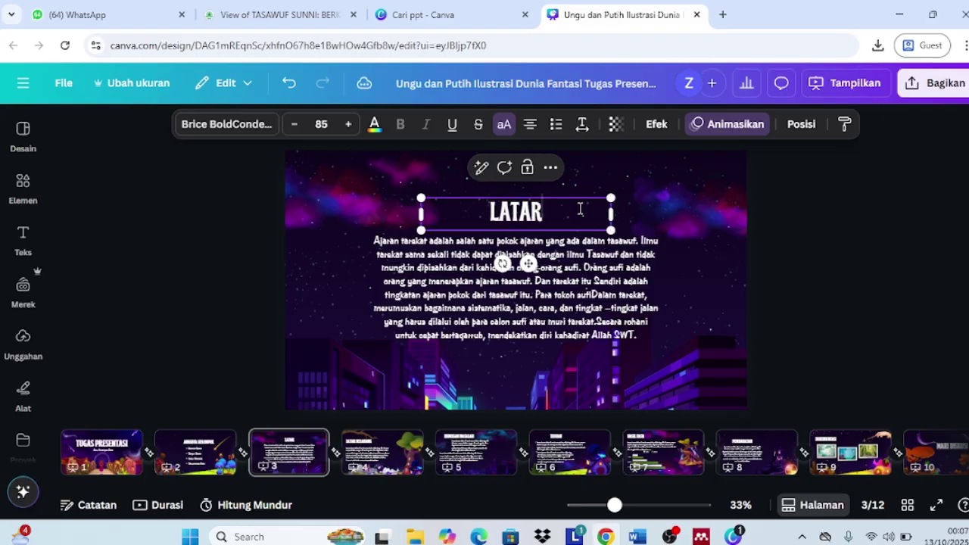
{"action": "type", "text": " BELAKANG"}
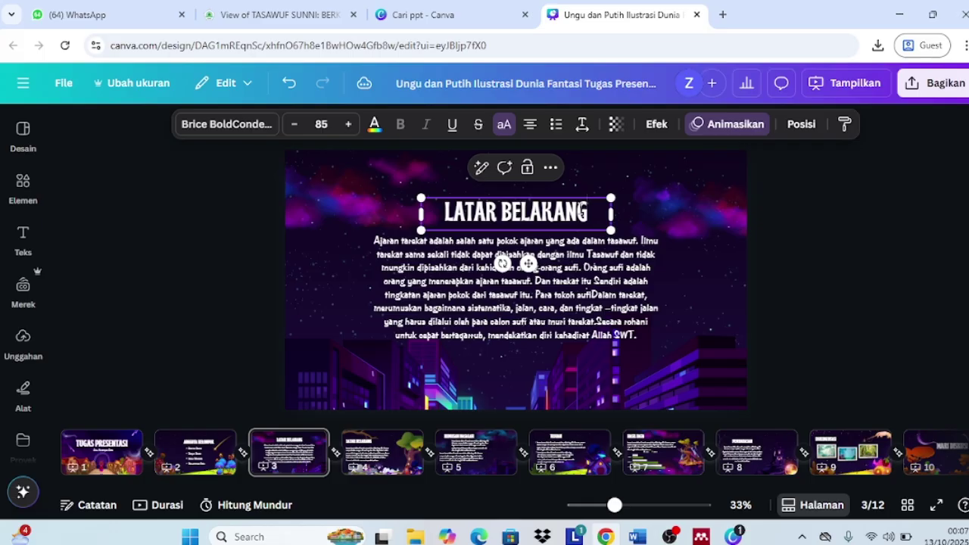
Open slide 4, switch to Word and copy the whole "Pengertian" paragraph of chapter "BAB 2", including its citation.
{"action": "left_click", "coordinate": [386, 459]}
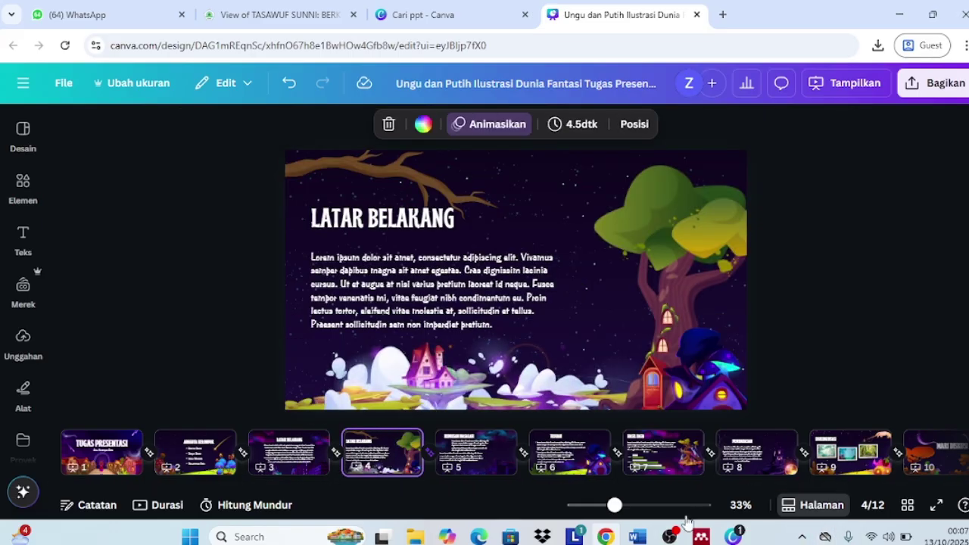
{"action": "left_click", "coordinate": [636, 537]}
{"action": "scroll", "coordinate": [598, 424], "scroll_direction": "down", "scroll_amount": 3}
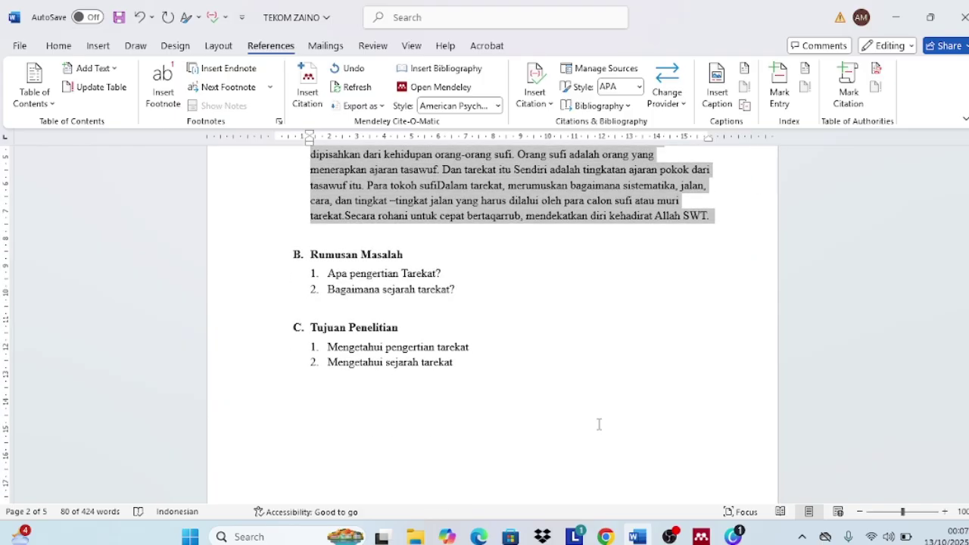
{"action": "scroll", "coordinate": [598, 424], "scroll_direction": "down", "scroll_amount": 12}
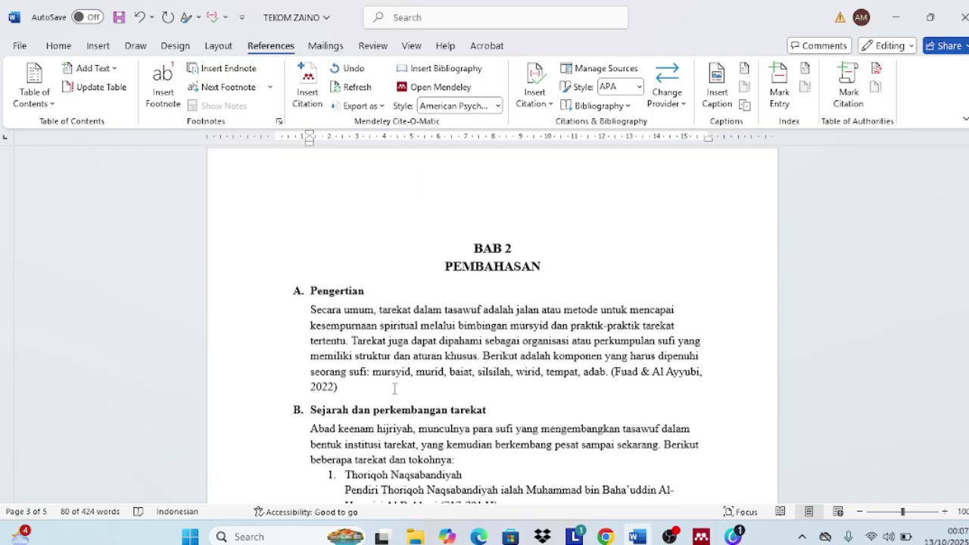
{"action": "left_click", "coordinate": [310, 309]}
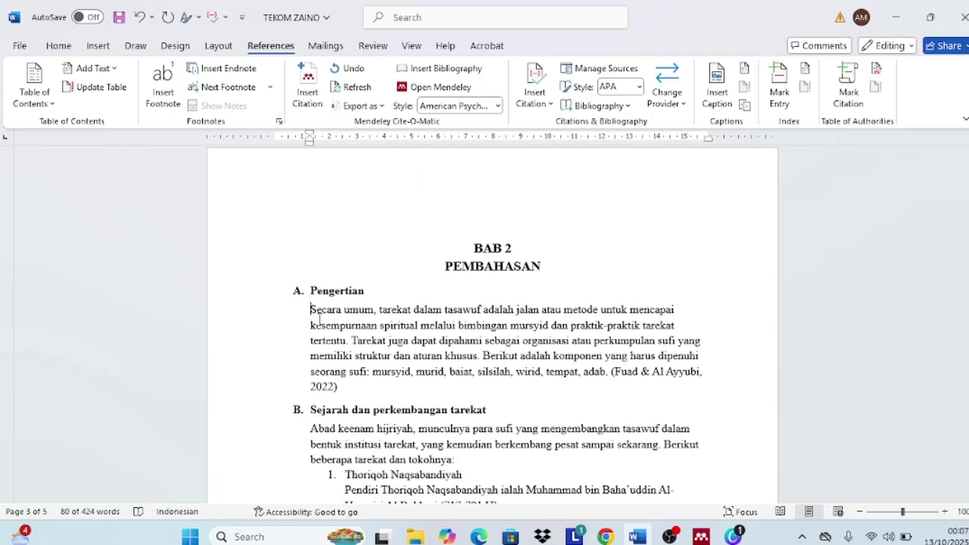
{"action": "left_click_drag", "start_coordinate": [319, 318], "coordinate": [496, 390]}
{"action": "left_click", "coordinate": [452, 388]}
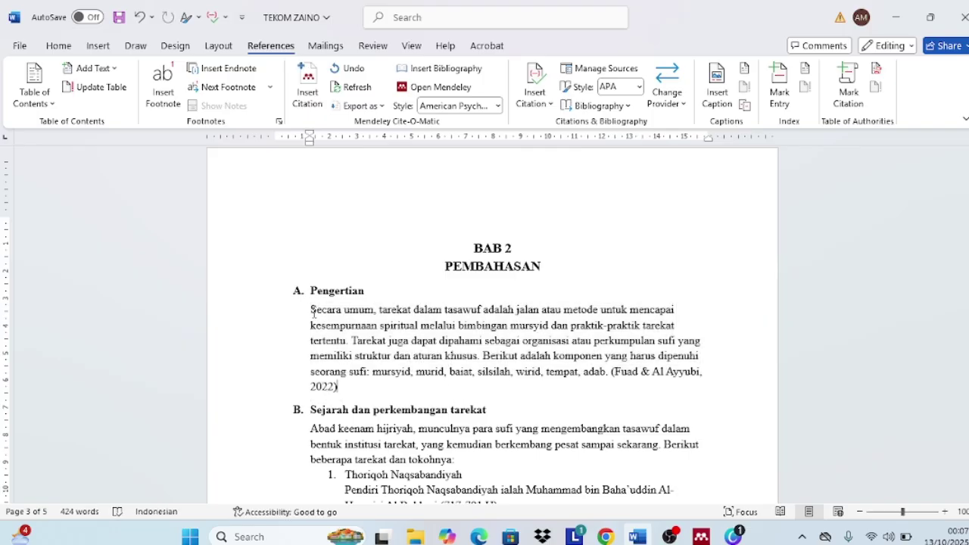
{"action": "left_click_drag", "start_coordinate": [313, 311], "coordinate": [354, 388]}
{"action": "key", "text": "ctrl+c"}
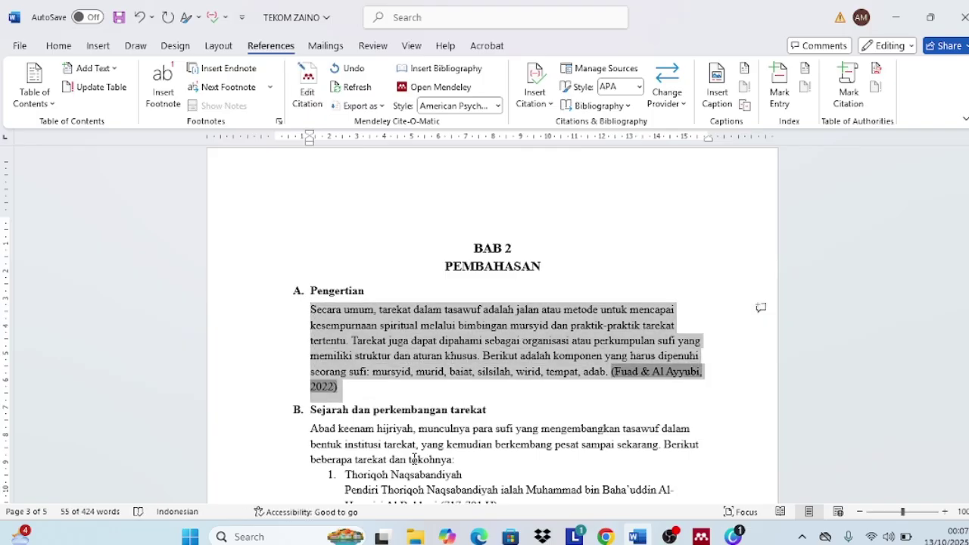
Switch to Canva and replace the placeholder body text on slide 4 with the copied "Pengertian" paragraph.
{"action": "left_click", "coordinate": [607, 538]}
{"action": "left_click", "coordinate": [447, 313]}
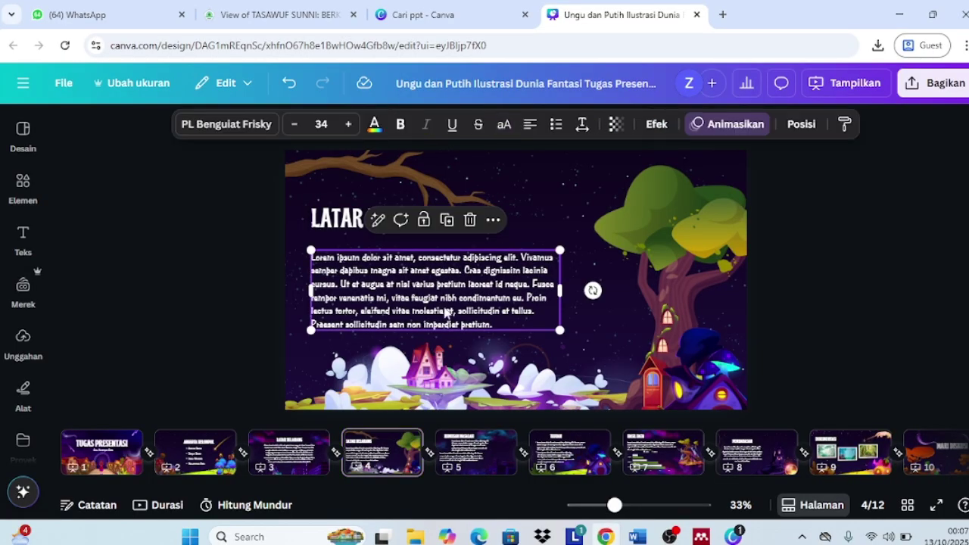
{"action": "left_click", "coordinate": [515, 311]}
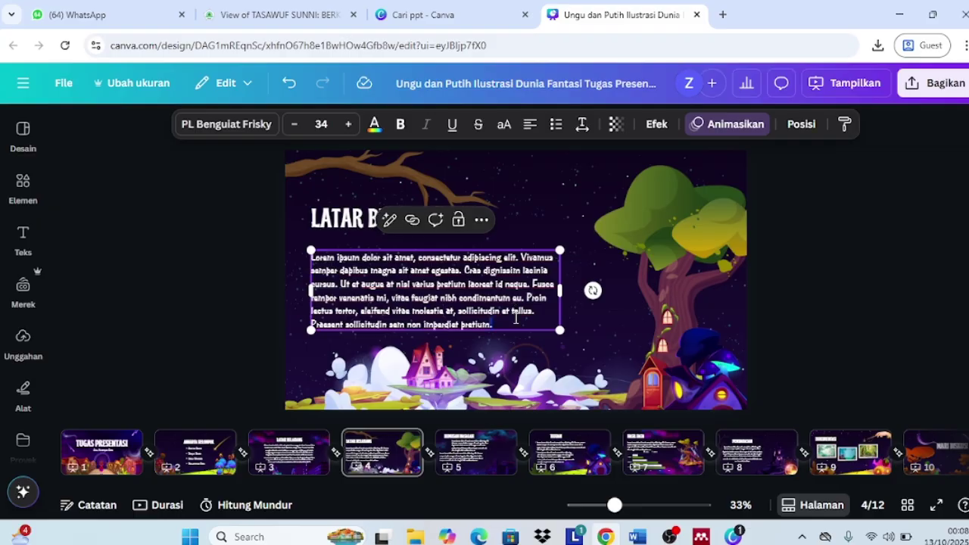
{"action": "key", "text": "ctrl+a"}
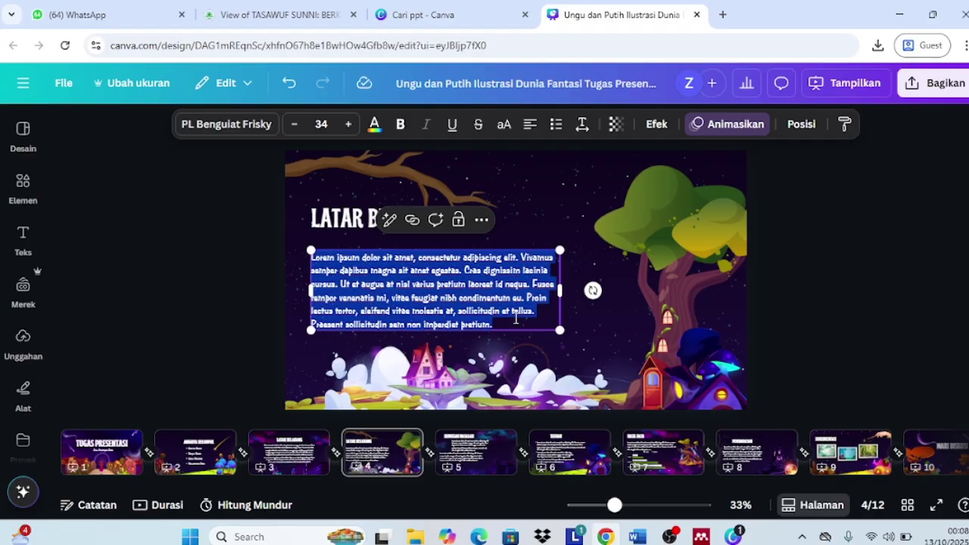
{"action": "key", "text": "ctrl+v"}
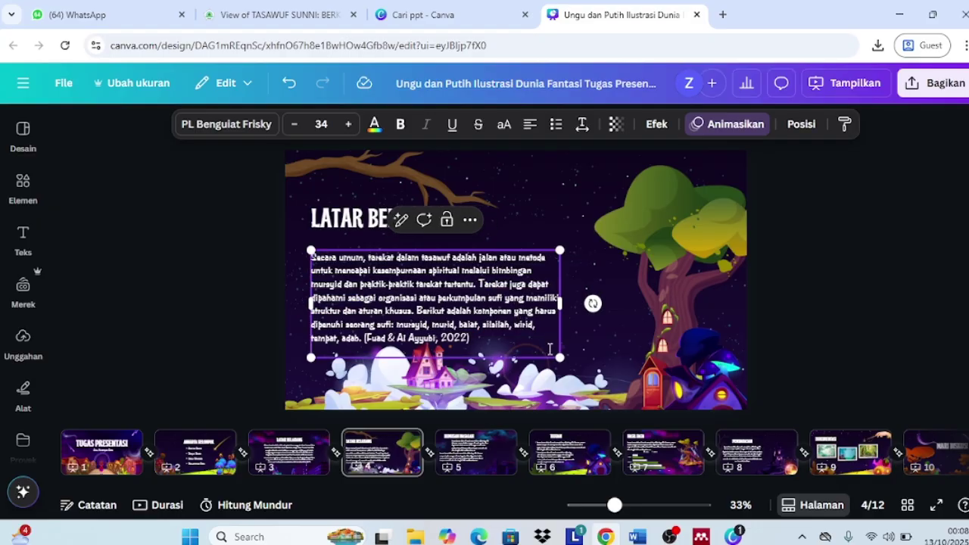
Replace the heading on slide 4 with "PENGERTIAN".
{"action": "left_click", "coordinate": [361, 214]}
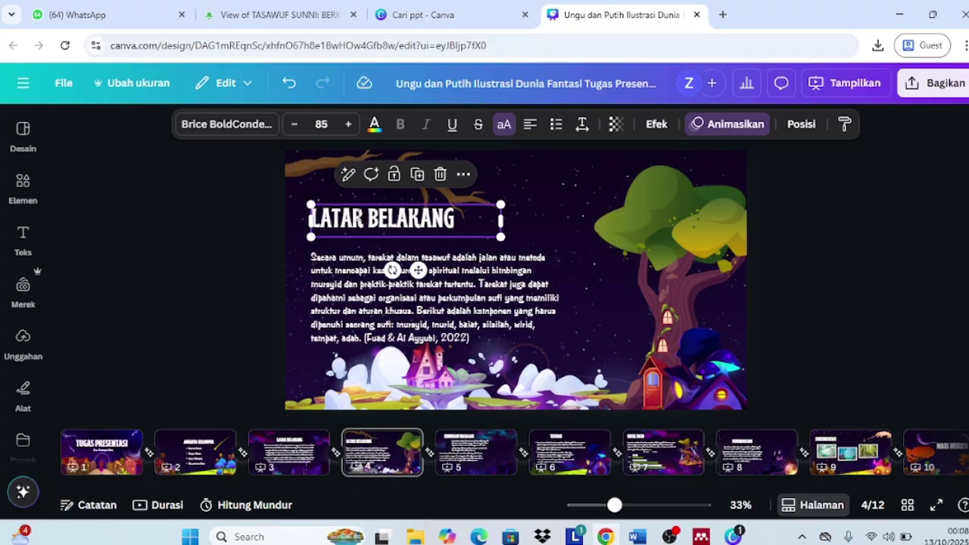
{"action": "double_click", "coordinate": [361, 216]}
{"action": "key", "text": "BackSpace"}
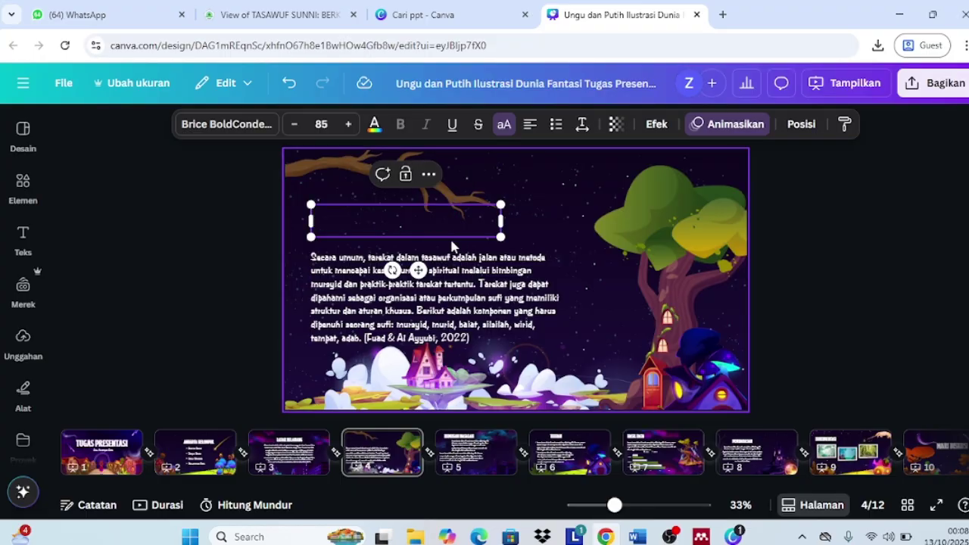
{"action": "type", "text": "PENGERT"}
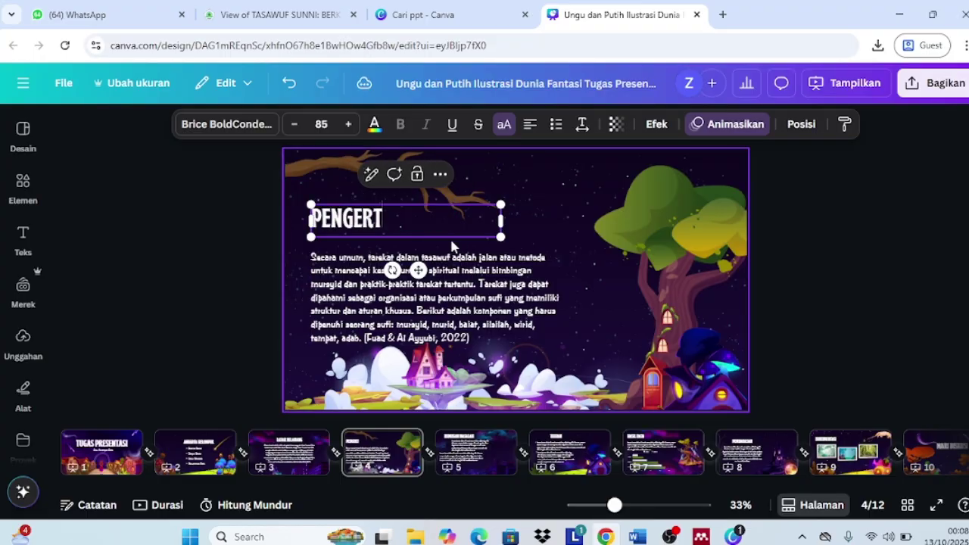
{"action": "type", "text": "IAN"}
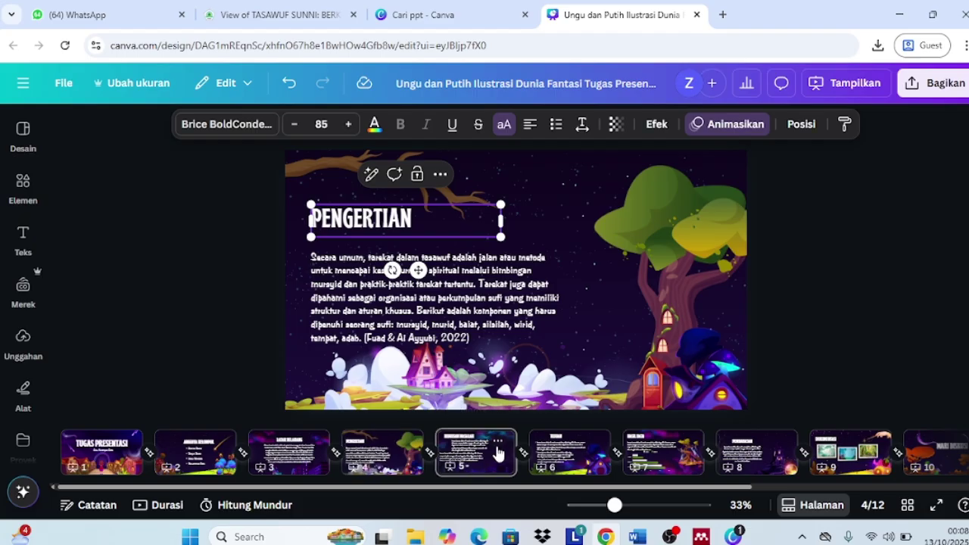
Open slide 5, switch to Word and copy the "Sejarah dan perkembangan tarekat" paragraph with its three numbered items.
{"action": "left_click", "coordinate": [498, 452]}
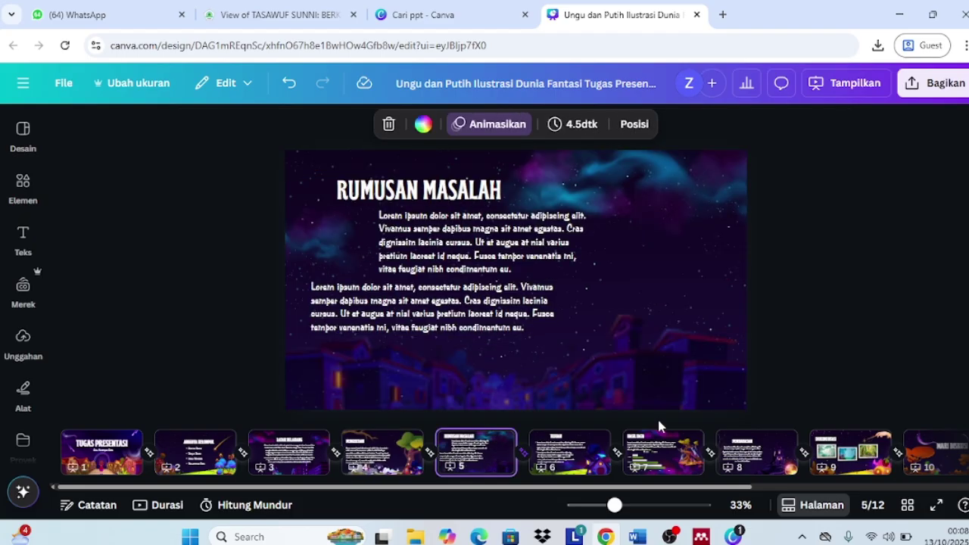
{"action": "left_click", "coordinate": [638, 537]}
{"action": "scroll", "coordinate": [296, 316], "scroll_direction": "down", "scroll_amount": 1}
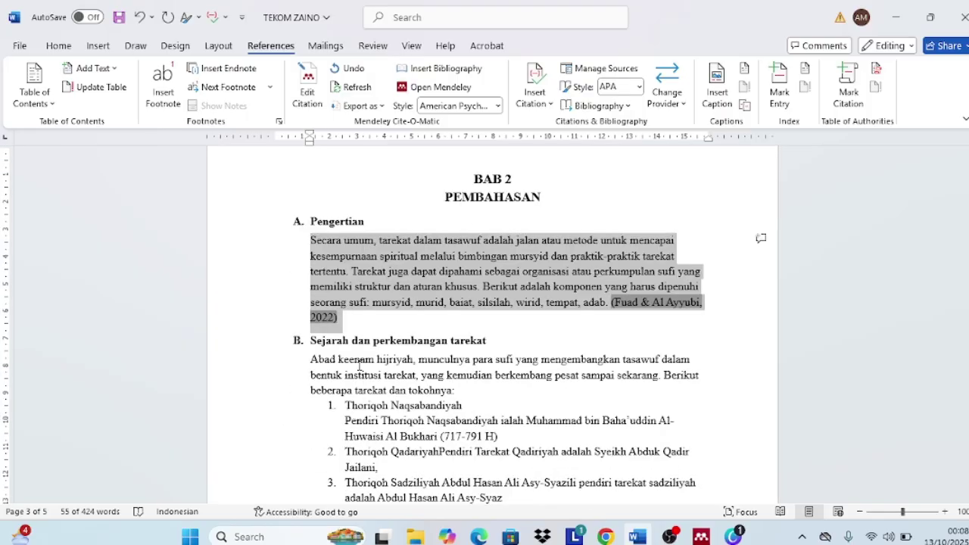
{"action": "scroll", "coordinate": [295, 316], "scroll_direction": "down", "scroll_amount": 1}
{"action": "left_click_drag", "start_coordinate": [295, 316], "coordinate": [461, 429]}
{"action": "scroll", "coordinate": [458, 435], "scroll_direction": "down", "scroll_amount": 1}
{"action": "scroll", "coordinate": [460, 429], "scroll_direction": "down", "scroll_amount": 2}
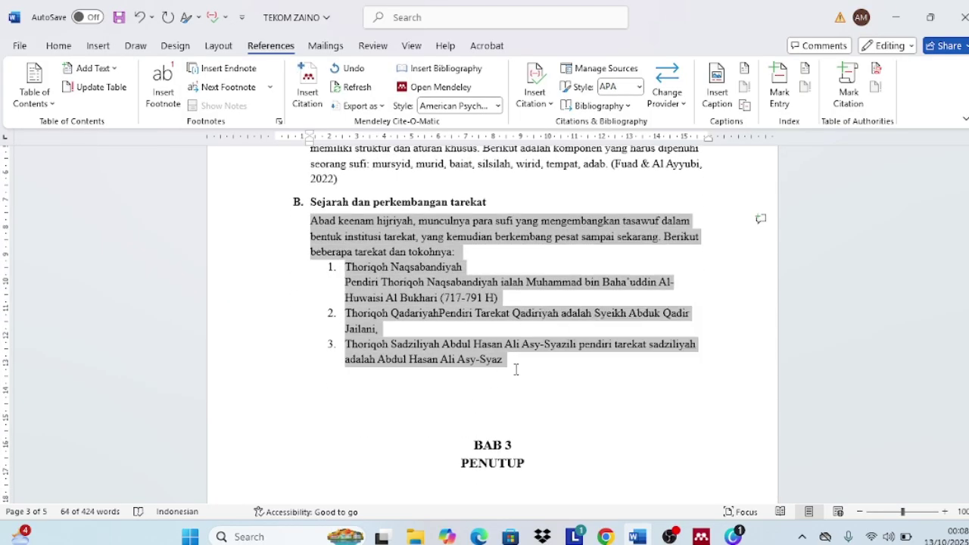
Switch to Canva, delete the lower placeholder text box on slide 5 and replace the upper box's text with the copied section.
{"action": "left_click", "coordinate": [606, 535]}
{"action": "left_click", "coordinate": [550, 313]}
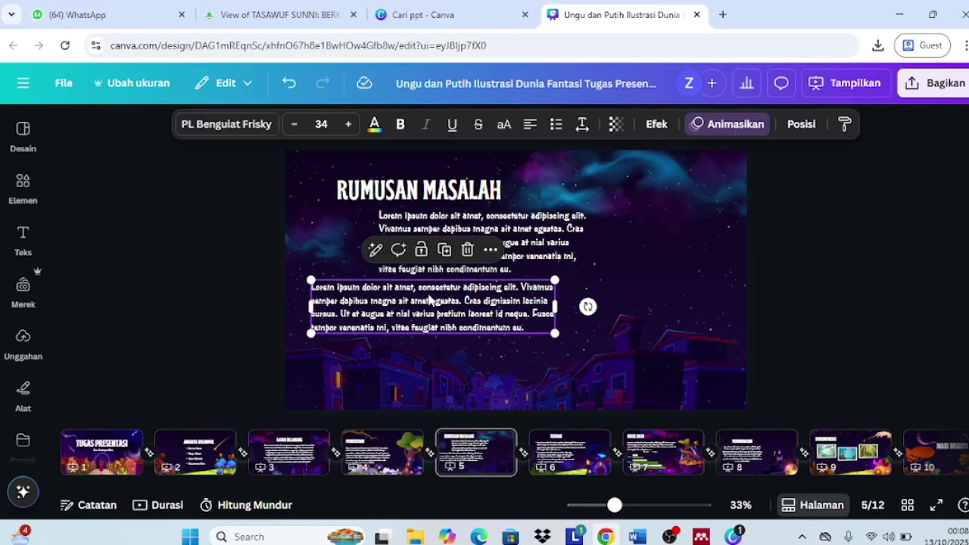
{"action": "key", "text": "Delete"}
{"action": "left_click", "coordinate": [467, 252]}
{"action": "left_click", "coordinate": [474, 254]}
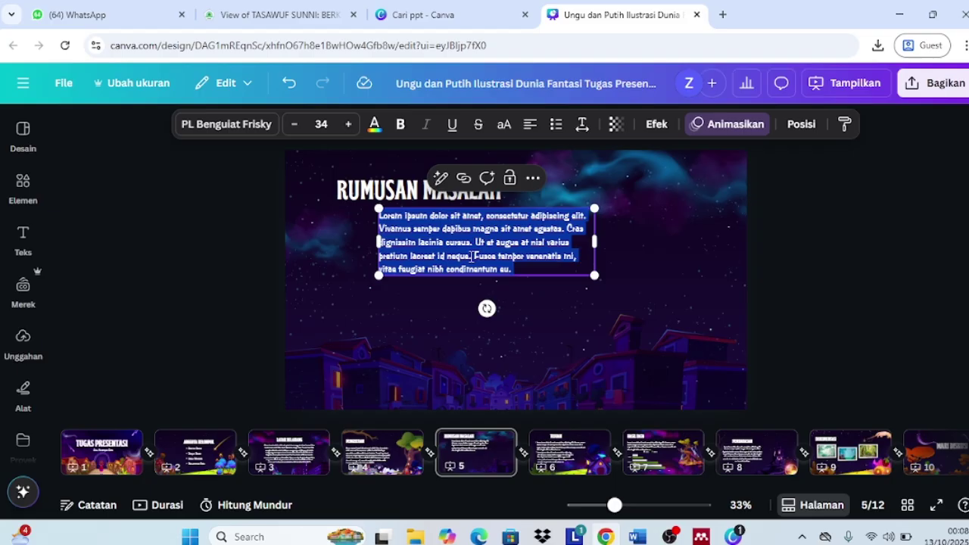
{"action": "type", "text": "Abad keenam hijriyah, munculnya para sufi yang mengembangkan tasawuf dalam bentuk institusi tarekat, yang kemudian berkembang pesat sampai sekarang. Berikut beberapa tarekat dan tokohnya: 1.Thoriqoh Naqsabandiyah Pendiri Thoriqoh Naqsabandiyah ialah Muhammad bin Baha'uddin Al-Huwaisi Al Bukhari (717-791 H) 2.Thoriqoh QadariyahPendiri Tarekat Qadiriyah adalah Syaikh Abduk Qadir Jailani, 3.Thoriqoh Sadziliyah Abdul Hasan Ali Asy-Syazili pendiri tarekat sadziliyah adalah Abdul Hasan Ali Asy-Syaz"}
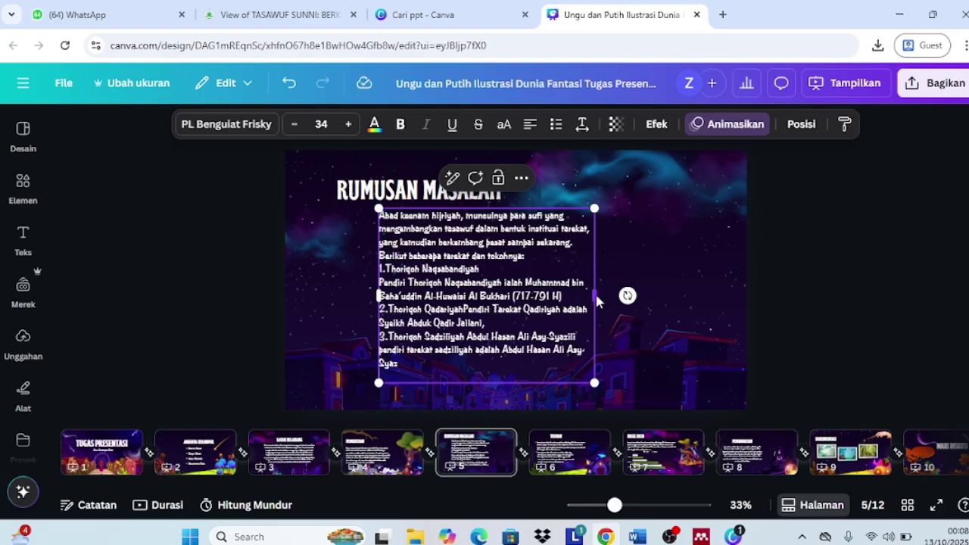
Widen the body text box on slide 5 and move it so its left edge aligns with the heading "RUMUSAN MASALAH".
{"action": "left_click_drag", "start_coordinate": [597, 302], "coordinate": [661, 283]}
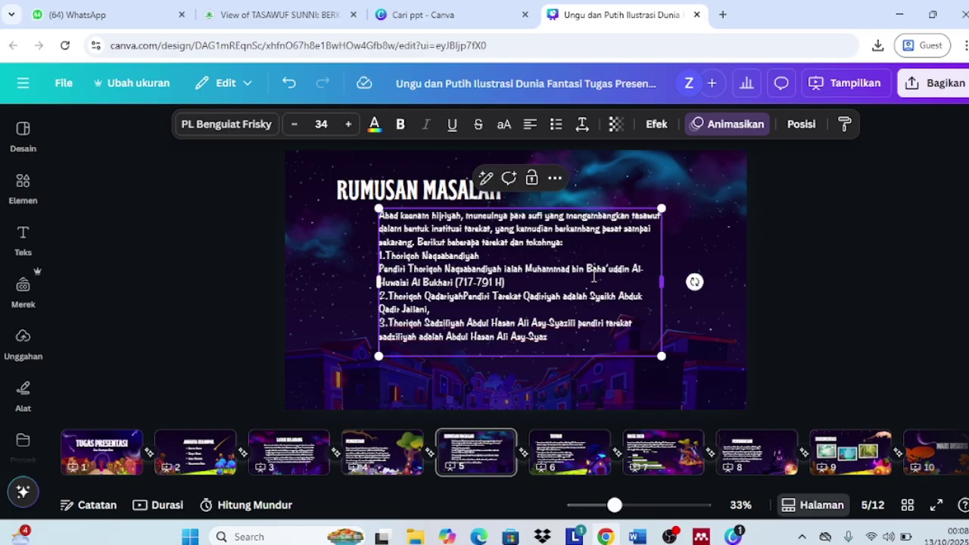
{"action": "triple_click", "coordinate": [593, 299]}
{"action": "left_click", "coordinate": [813, 282]}
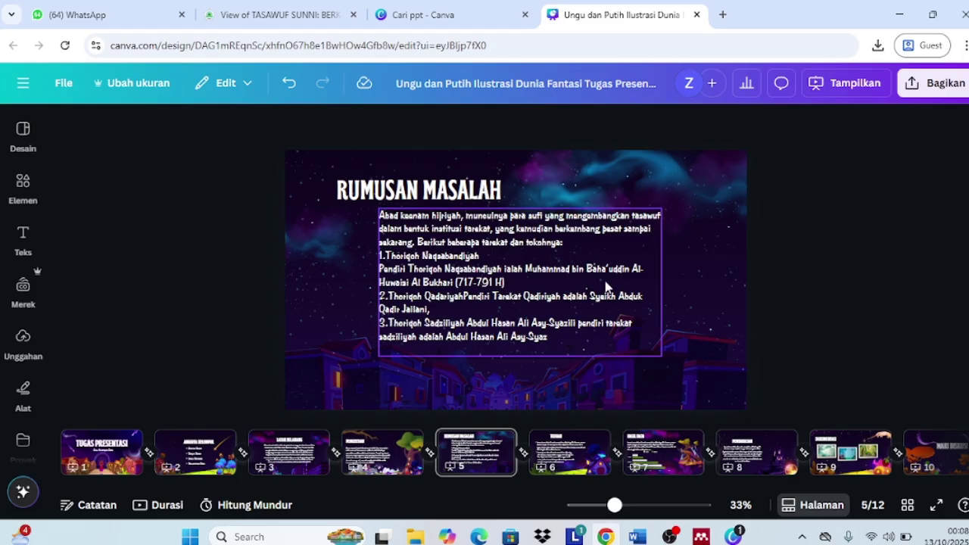
{"action": "left_click", "coordinate": [593, 243]}
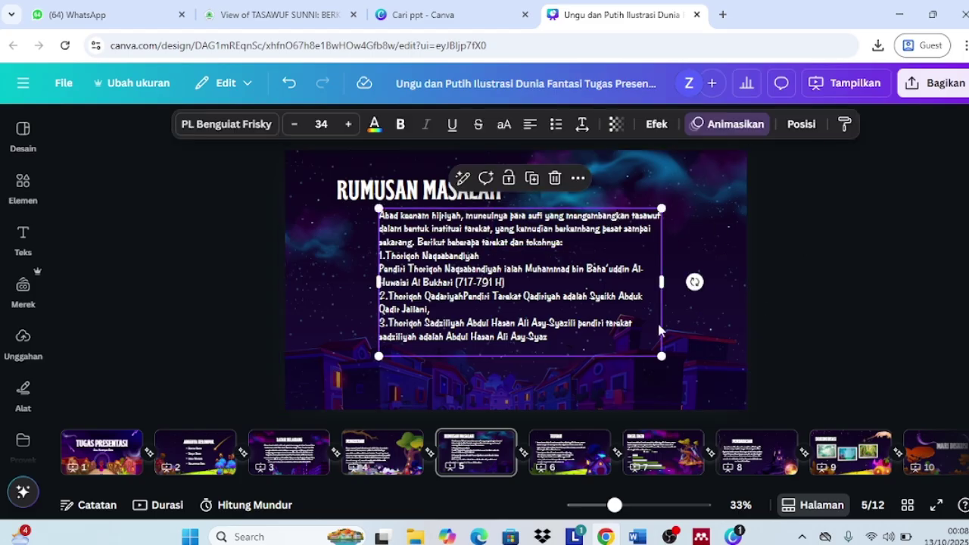
{"action": "left_click_drag", "start_coordinate": [648, 318], "coordinate": [599, 318]}
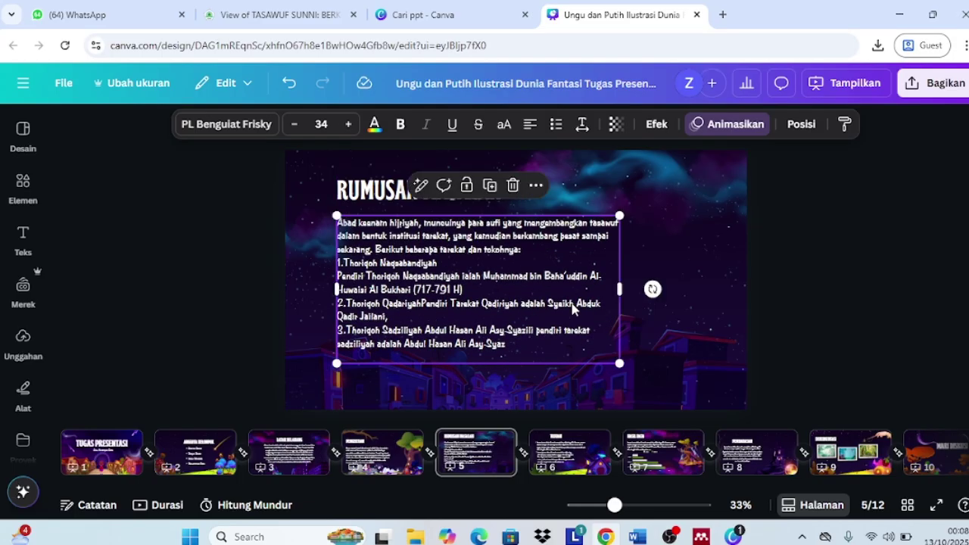
Replace the heading "RUMUSAN MASALAH" on slide 5 with "SEJARAH TAREKAT".
{"action": "left_click", "coordinate": [399, 206]}
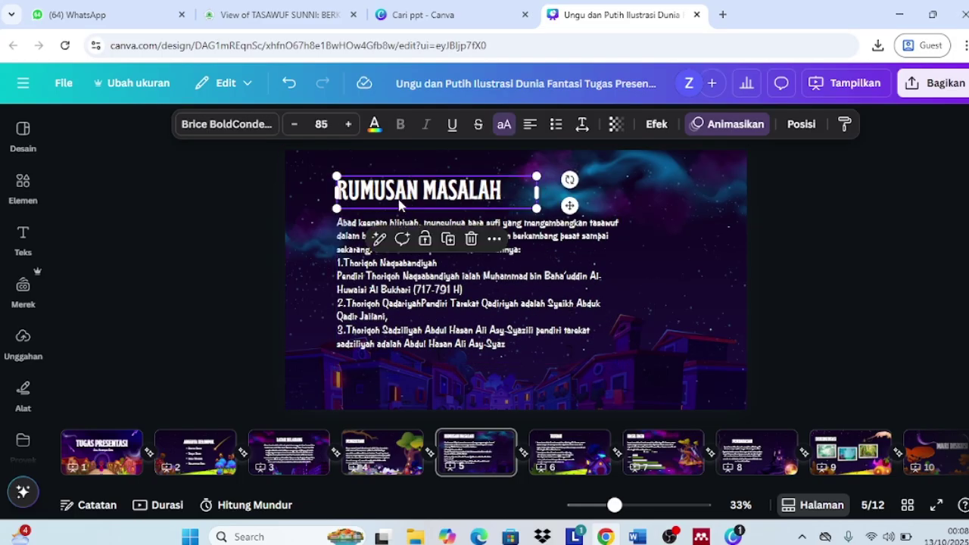
{"action": "left_click", "coordinate": [401, 203]}
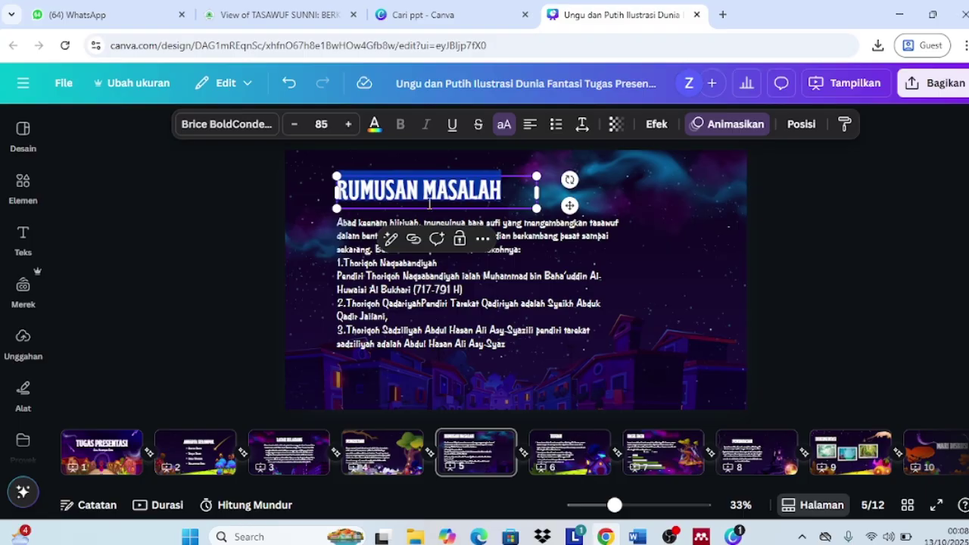
{"action": "type", "text": "SEJARA"}
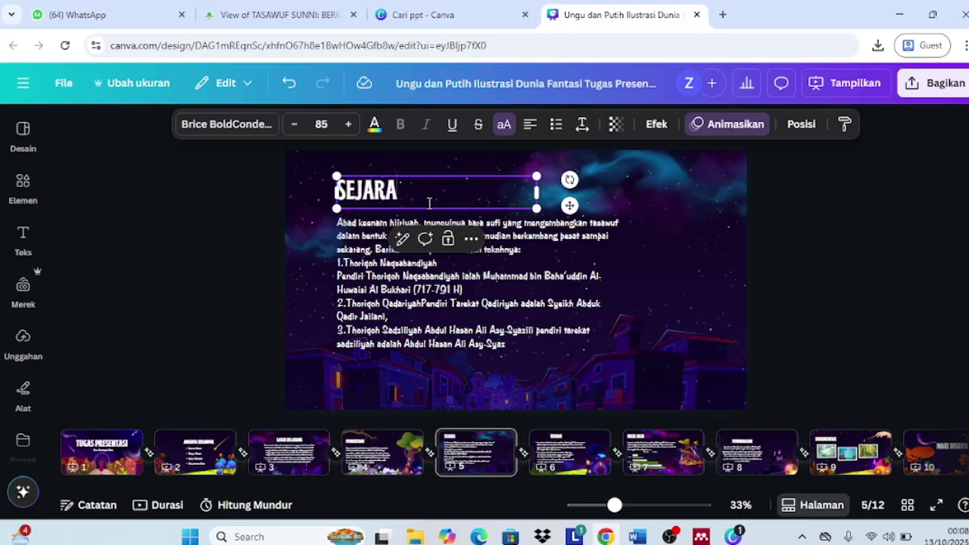
{"action": "type", "text": "H TAREKA"}
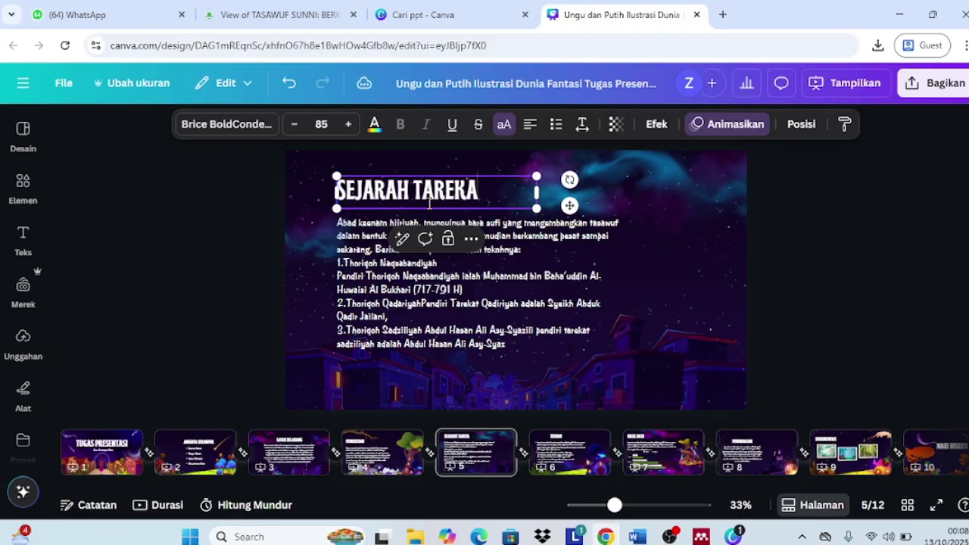
{"action": "type", "text": "T"}
{"action": "left_click", "coordinate": [842, 215]}
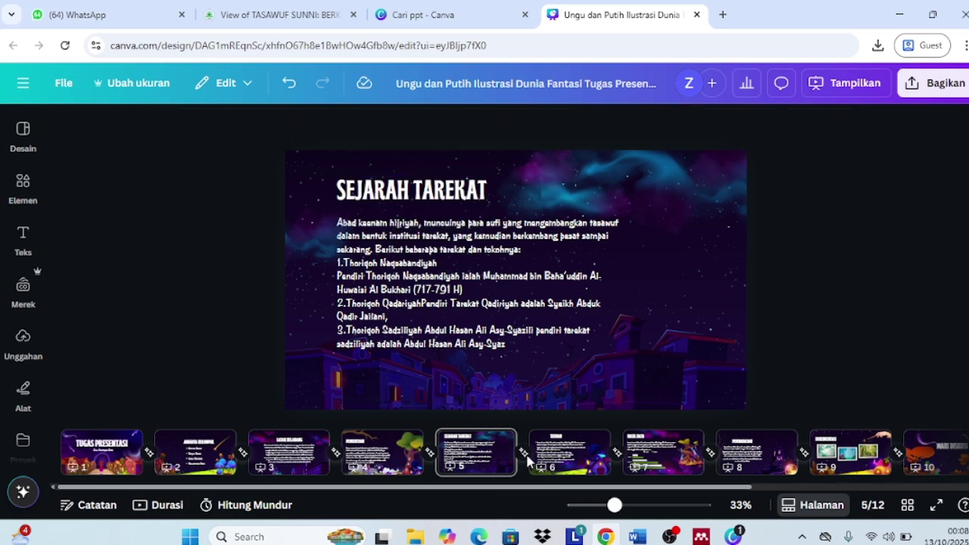
{"action": "left_click", "coordinate": [595, 460]}
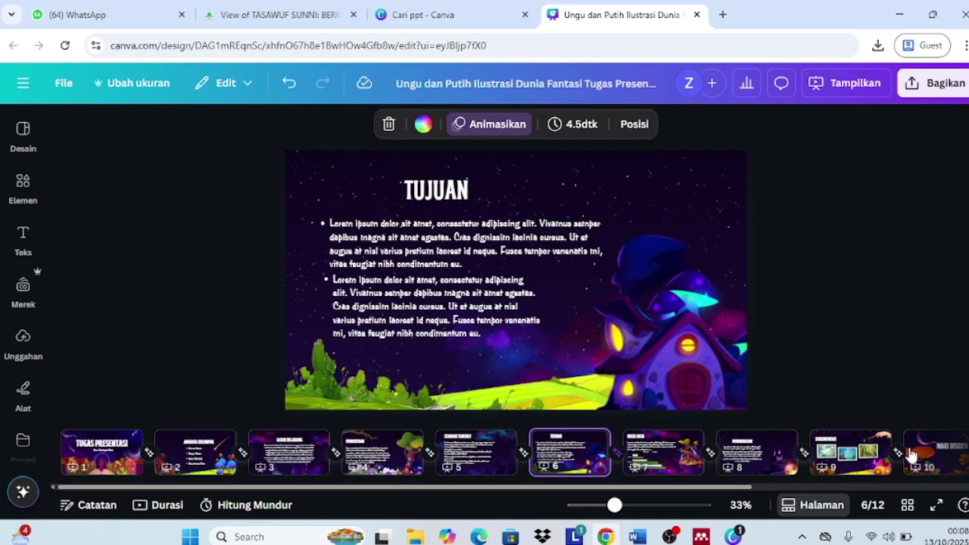
{"action": "left_click", "coordinate": [491, 454]}
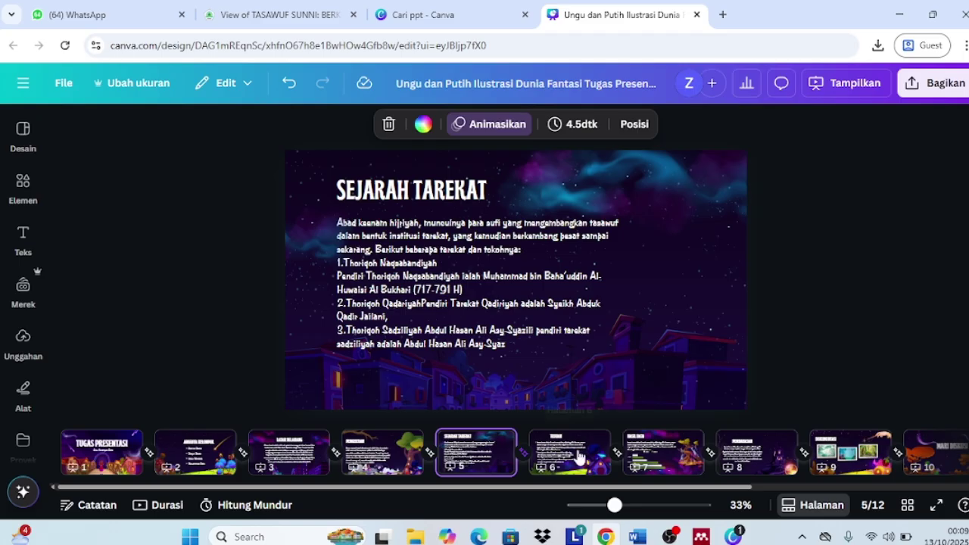
Delete the six template slides between "SEJARAH TAREKAT" and "TERIMA KASIH", from "TUJUAN" through "KESIMPULAN".
{"action": "left_click", "coordinate": [579, 456]}
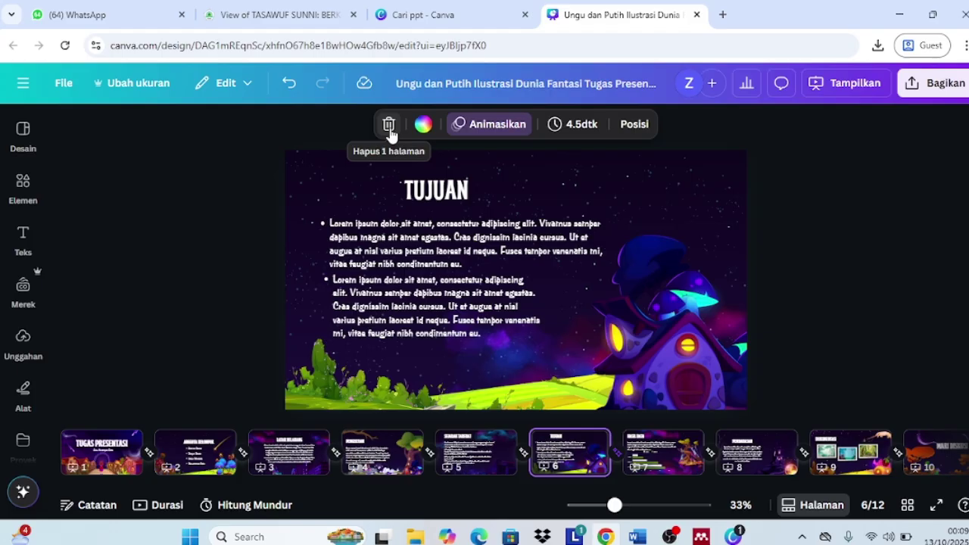
{"action": "left_click", "coordinate": [389, 126]}
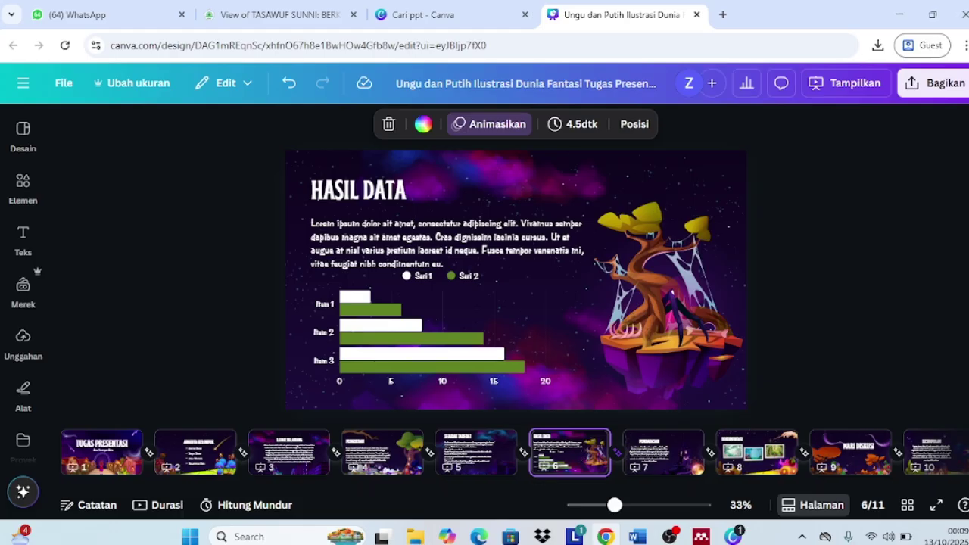
{"action": "key", "text": "Delete"}
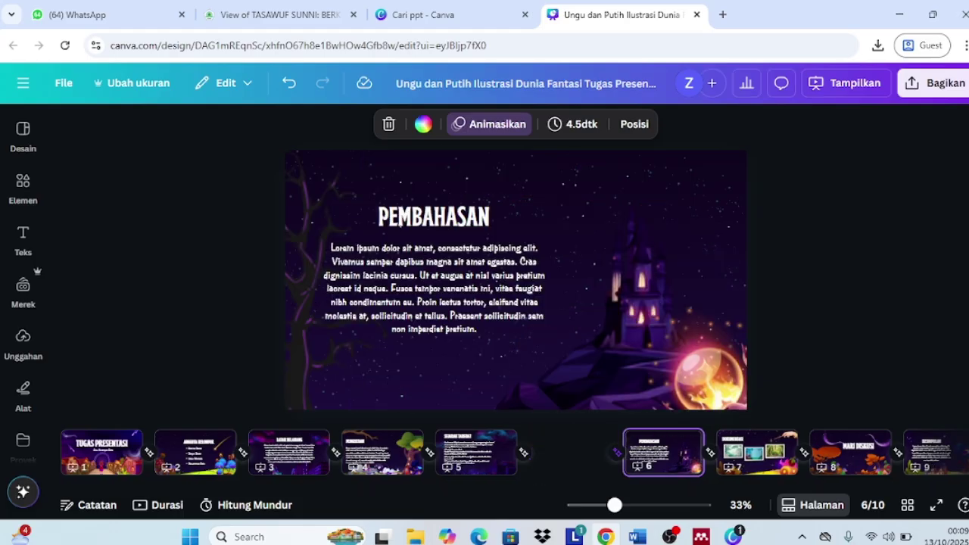
{"action": "left_click", "coordinate": [391, 125]}
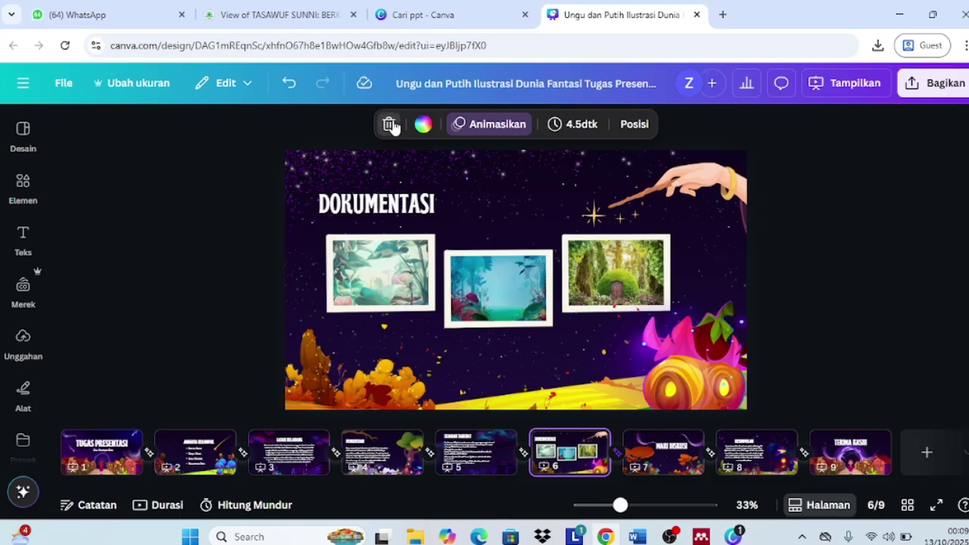
{"action": "left_click", "coordinate": [390, 124]}
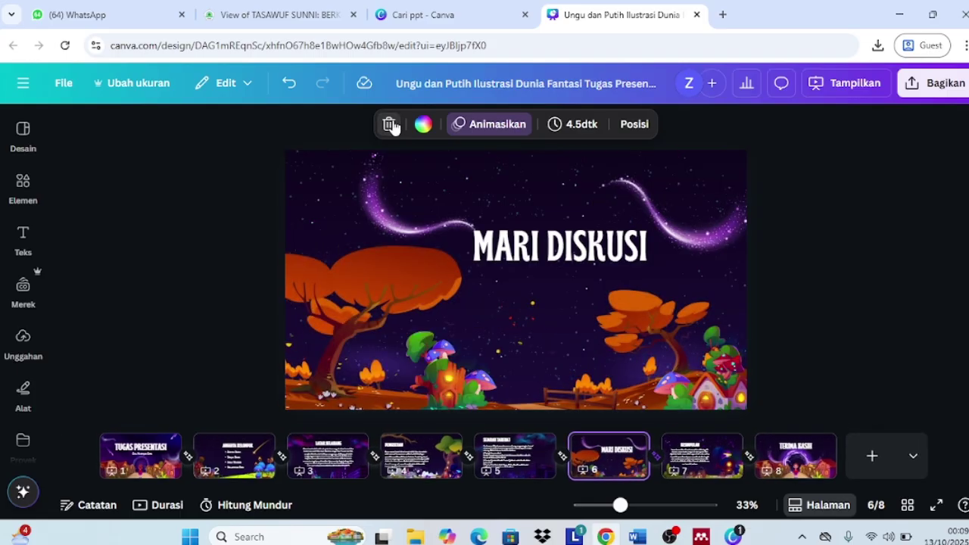
{"action": "left_click", "coordinate": [390, 125]}
{"action": "left_click", "coordinate": [390, 125]}
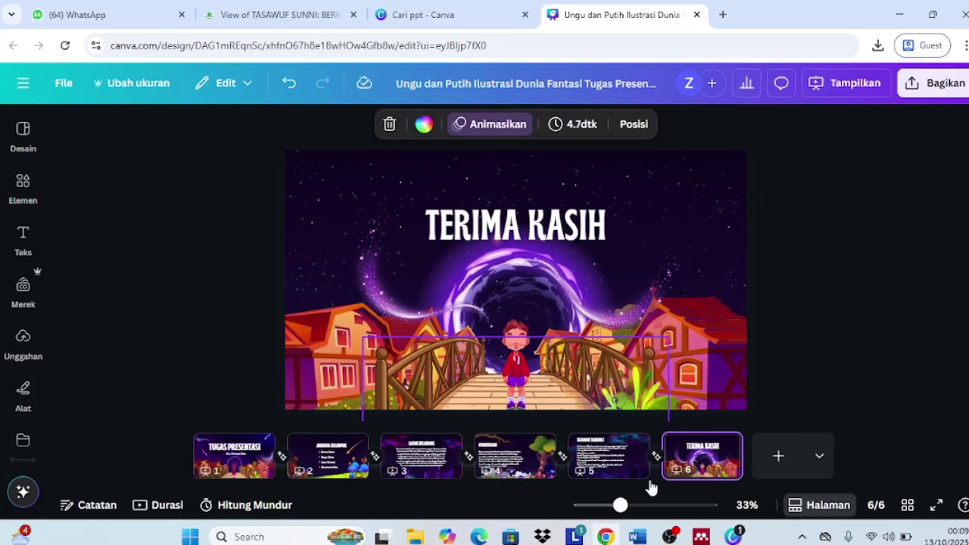